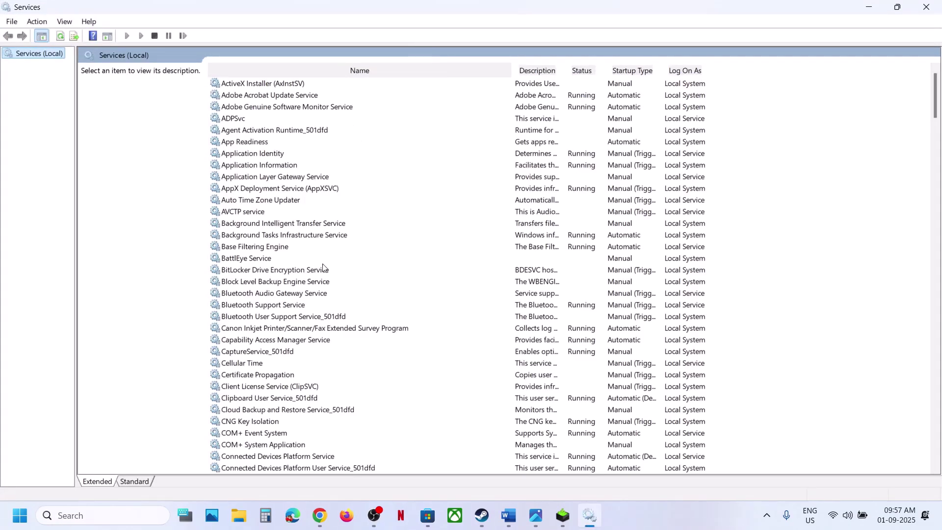
# Step: Find the Windows Audio service in the services list and stop it
pyautogui.click(323, 269)
pyautogui.press('Home')
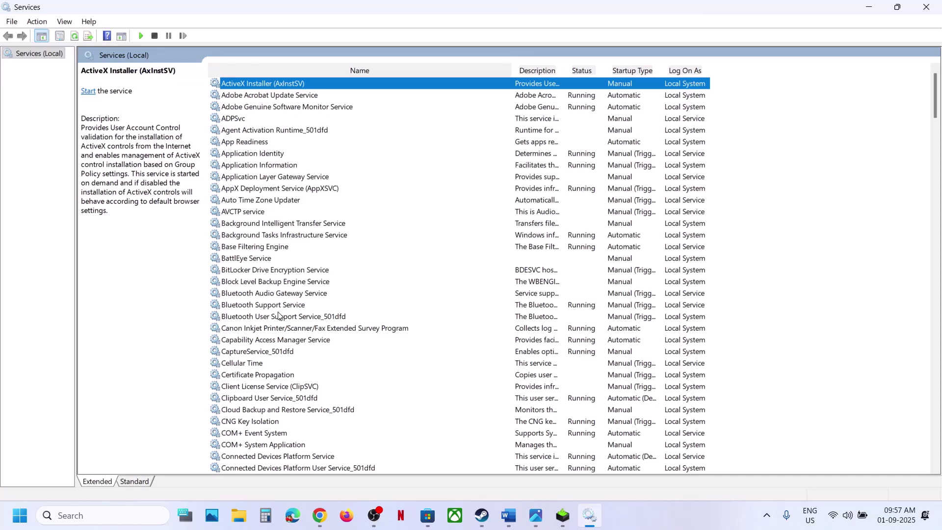
pyautogui.press('w')
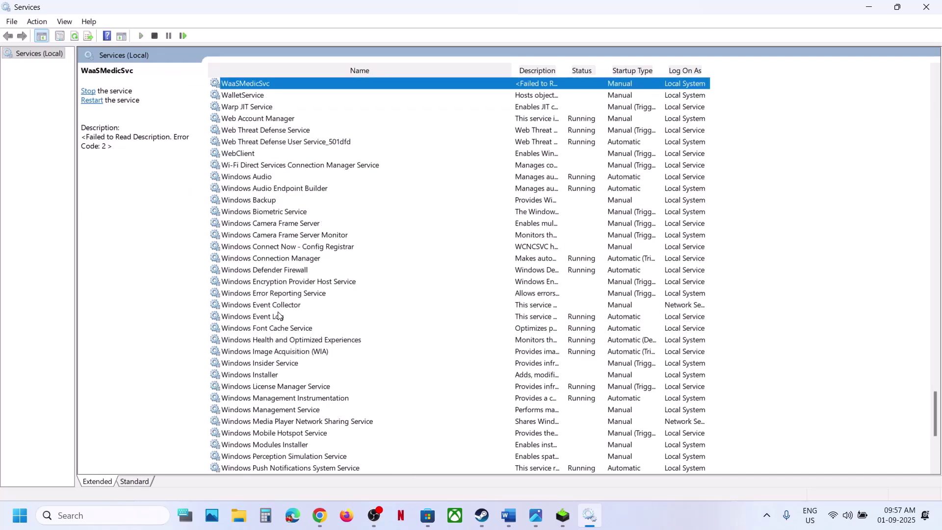
pyautogui.click(268, 179)
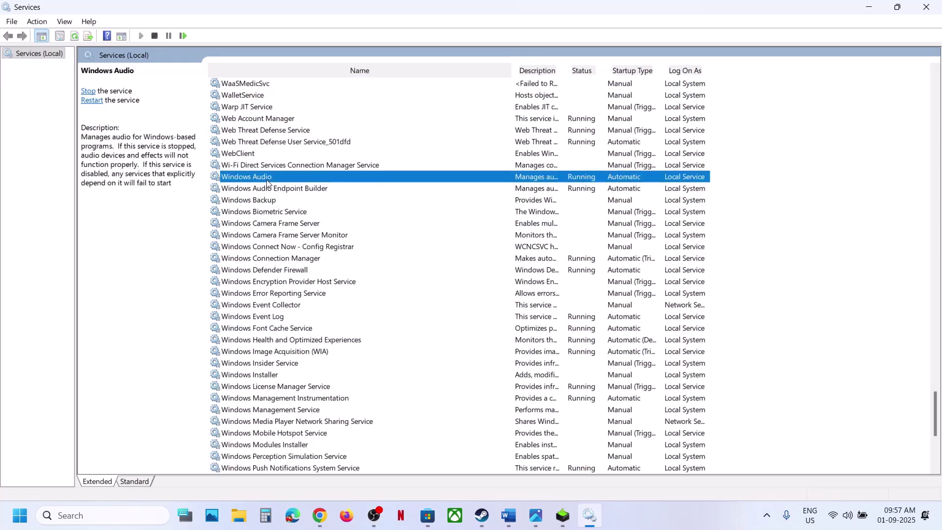
pyautogui.rightClick(313, 179)
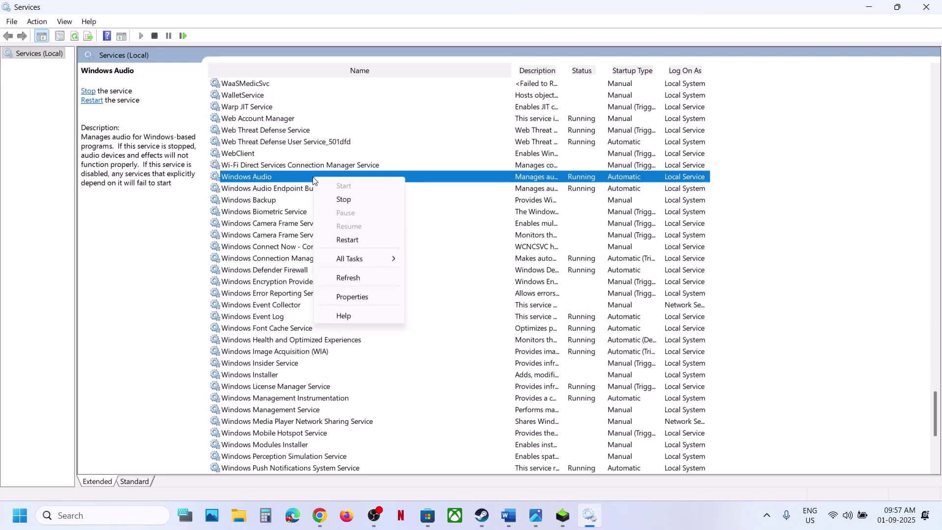
pyautogui.click(344, 200)
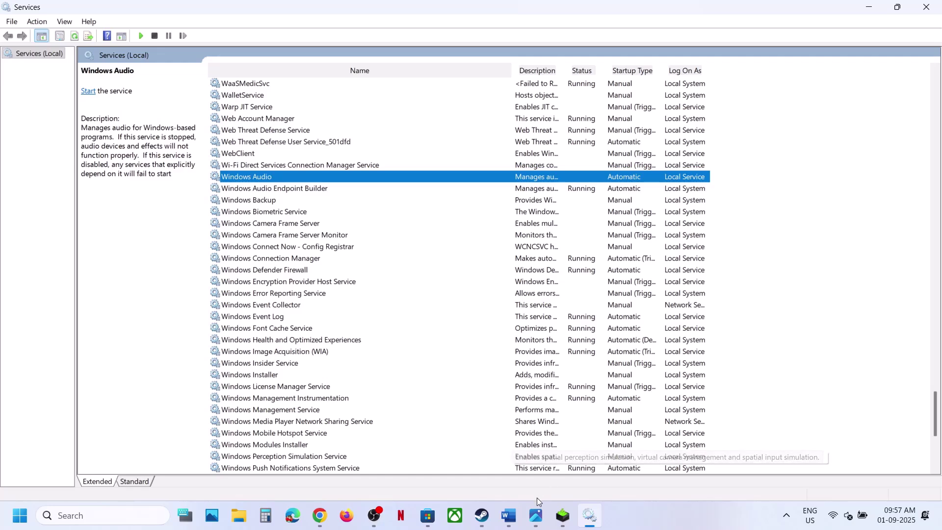
# Step: Switch to Steam and launch No Man's Sky with the Play No Man's Sky option
pyautogui.click(481, 515)
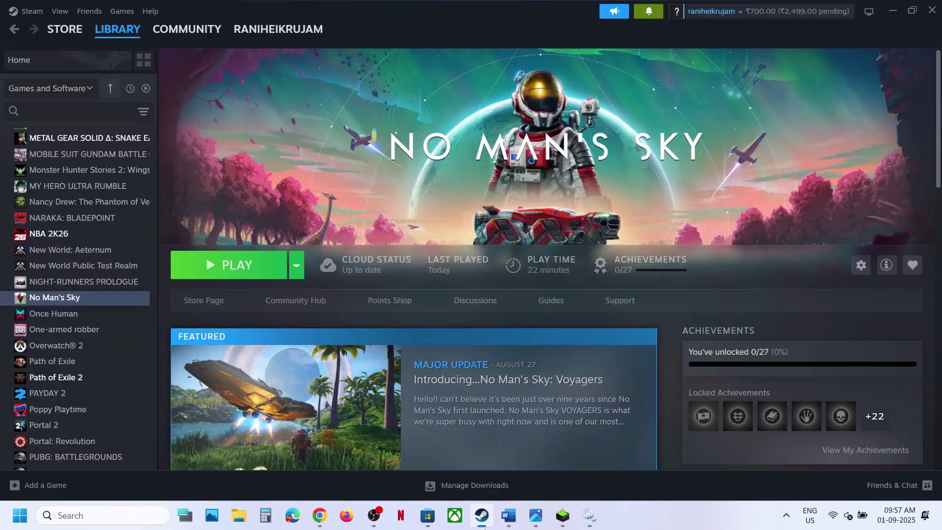
pyautogui.click(256, 270)
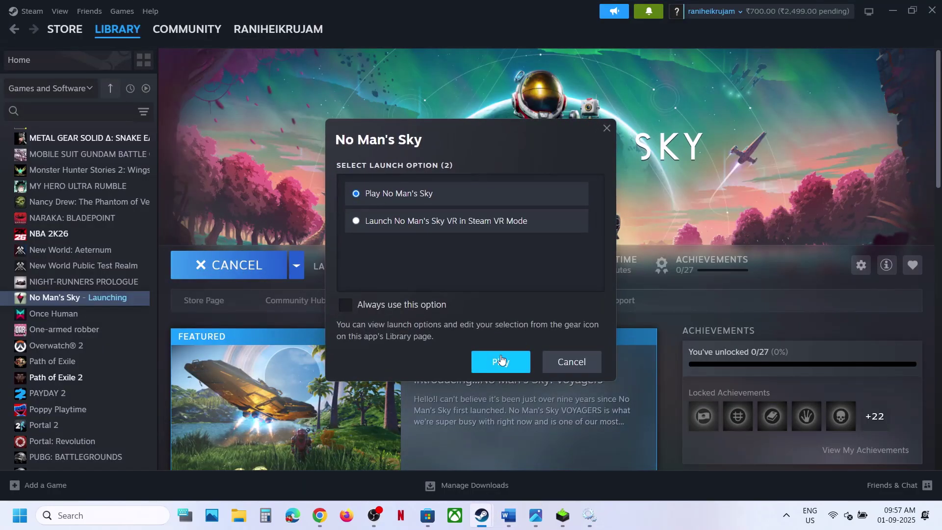
pyautogui.click(500, 361)
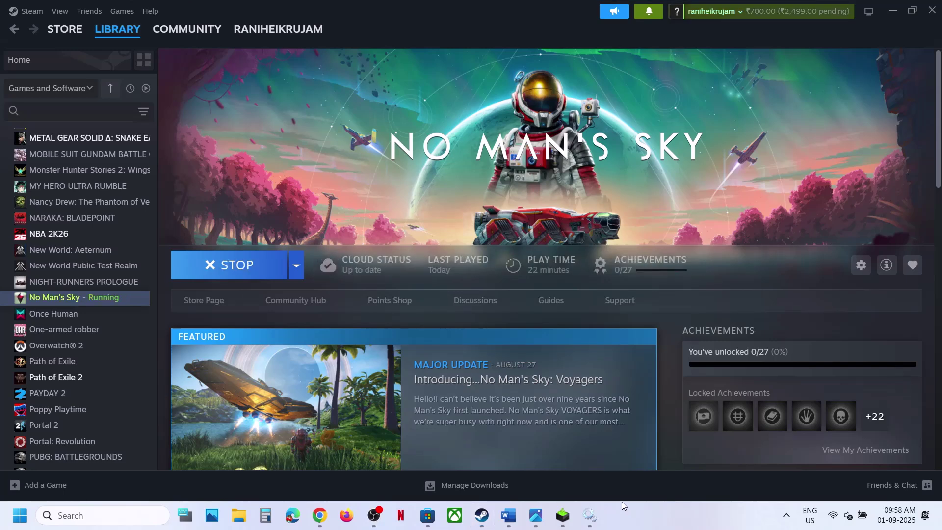
# Step: Return to Services while the game loads, start the Windows Audio service again, and switch back to the game
pyautogui.moveTo(594, 522)
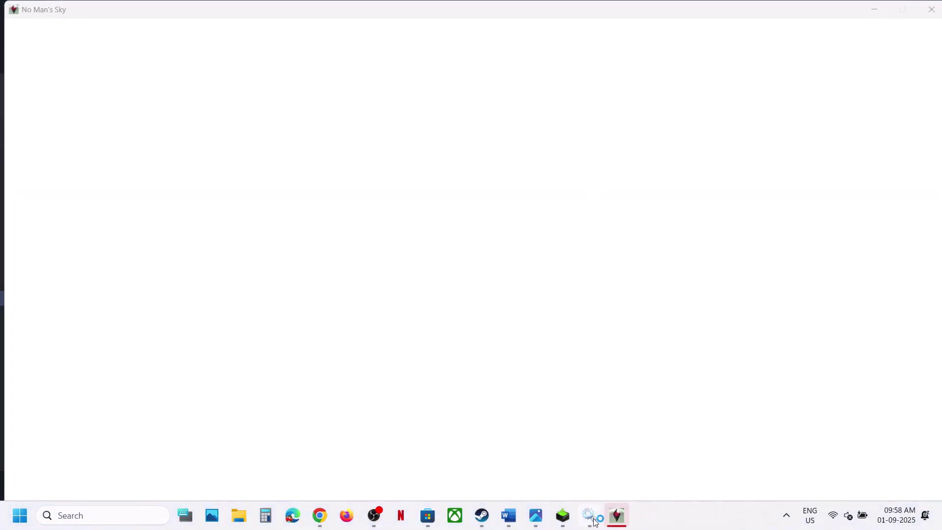
pyautogui.click(589, 515)
pyautogui.rightClick(275, 178)
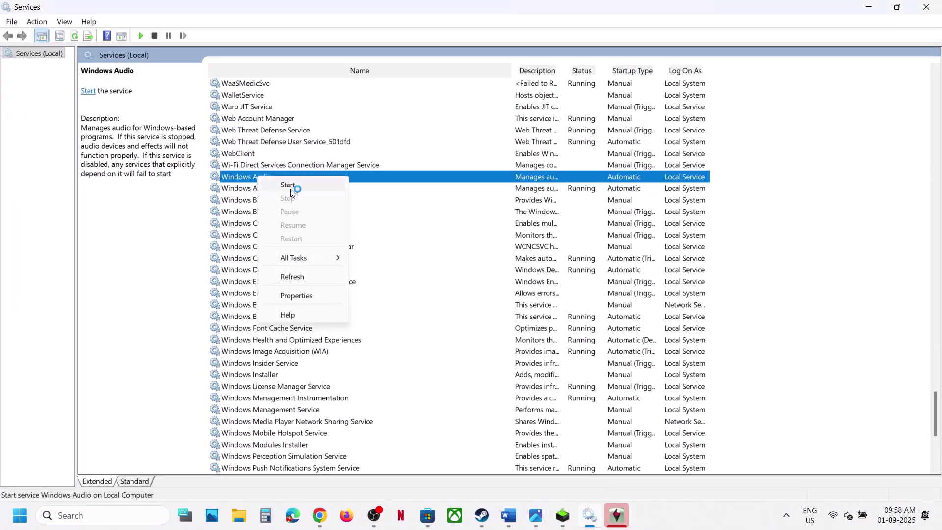
pyautogui.click(301, 186)
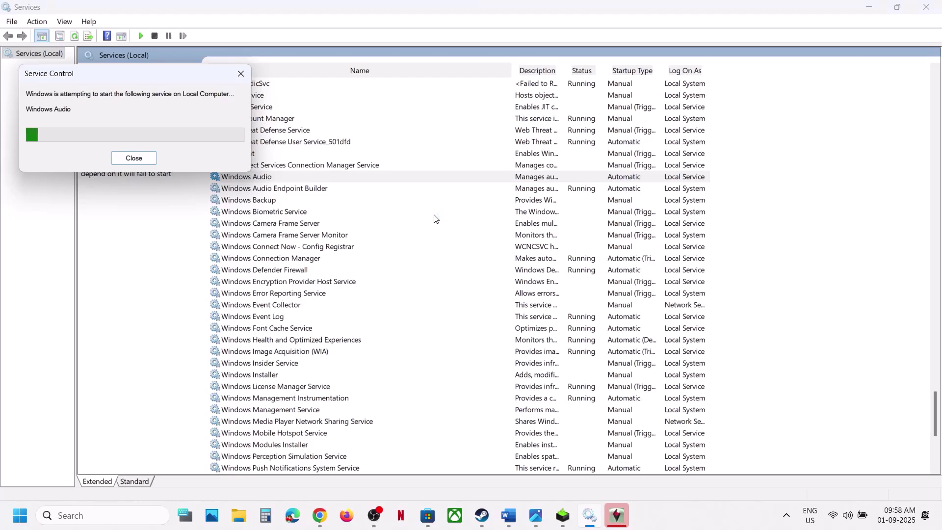
pyautogui.click(619, 523)
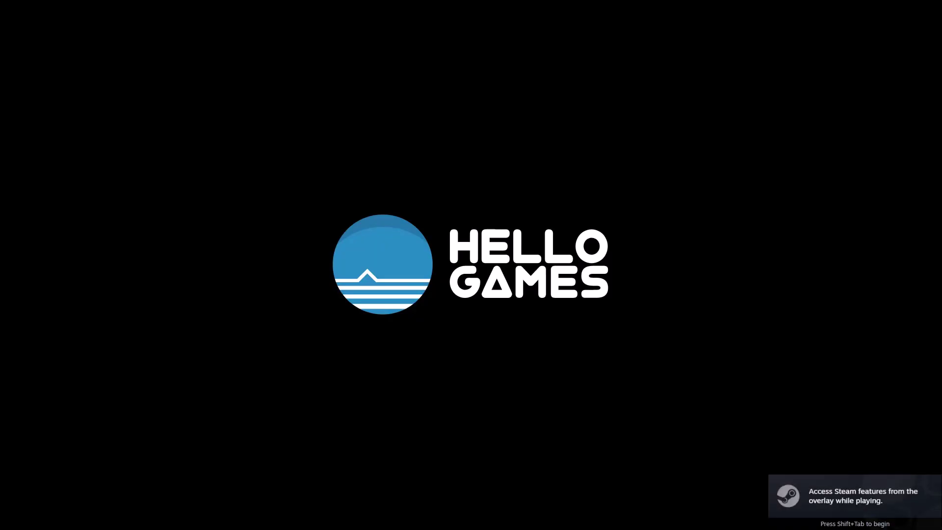
# Step: In Steam, look at the option to verify game files in the Installed Files properties of No Man's Sky, then close the properties
pyautogui.hotkey('alt', 'Tab')
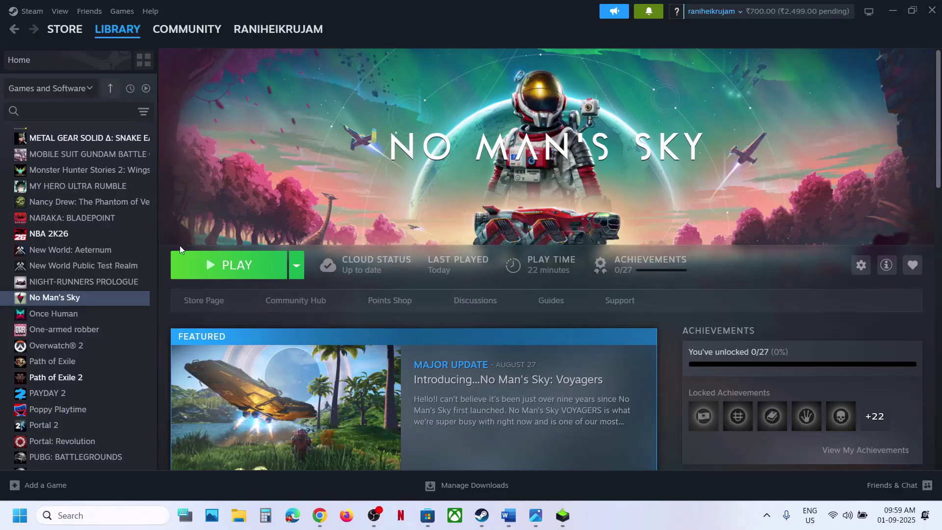
pyautogui.rightClick(105, 300)
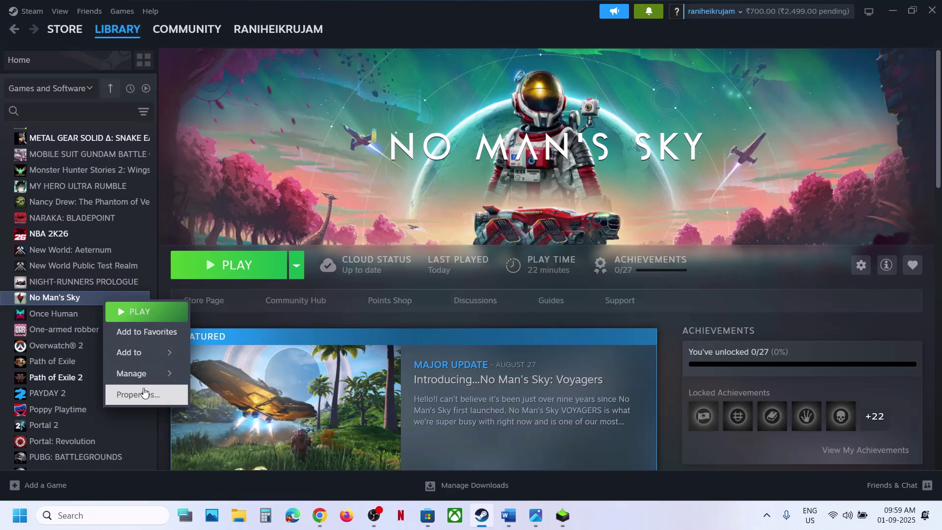
pyautogui.click(143, 393)
pyautogui.click(262, 171)
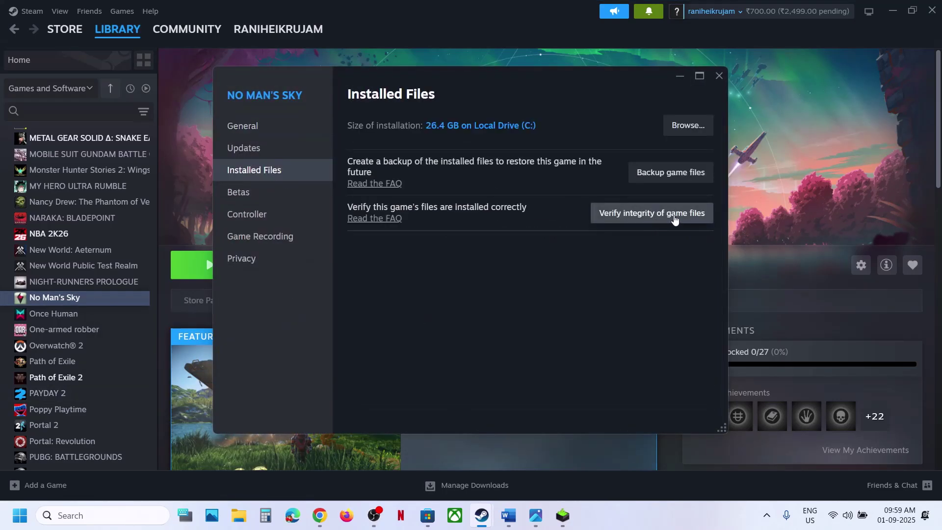
pyautogui.click(717, 75)
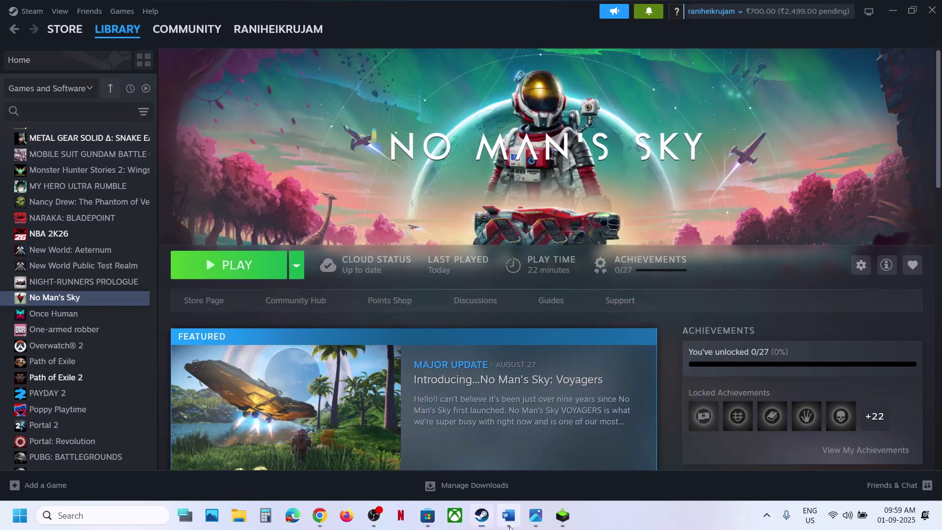
# Step: Read Step 3 about the Full Screen setting in the NMS Word document, then return to Steam
pyautogui.click(509, 526)
pyautogui.scroll(-3, 359, 293)
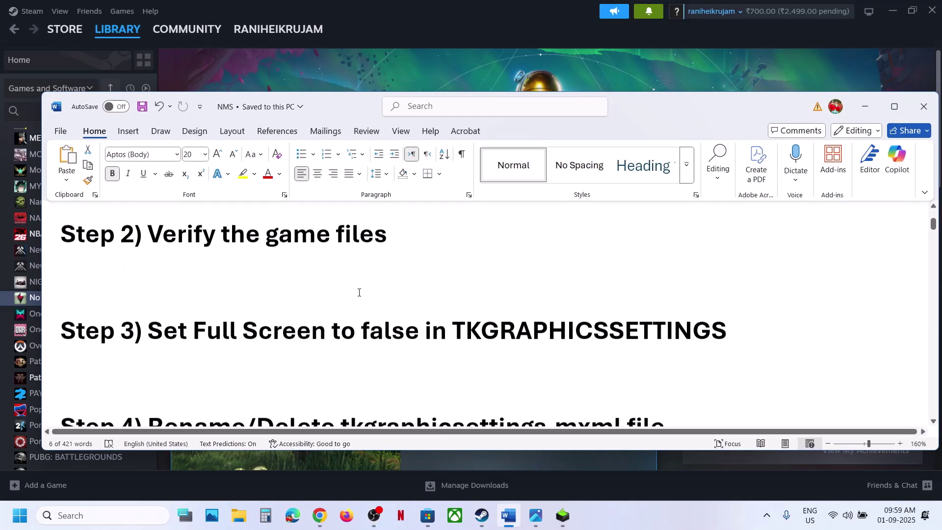
pyautogui.scroll(1, 275, 329)
pyautogui.moveTo(234, 336); pyautogui.dragTo(726, 338)
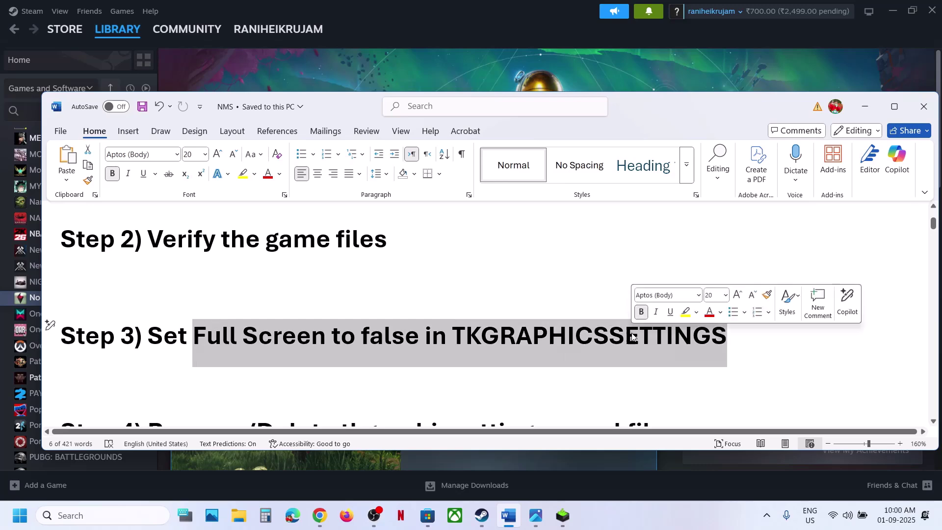
pyautogui.click(577, 87)
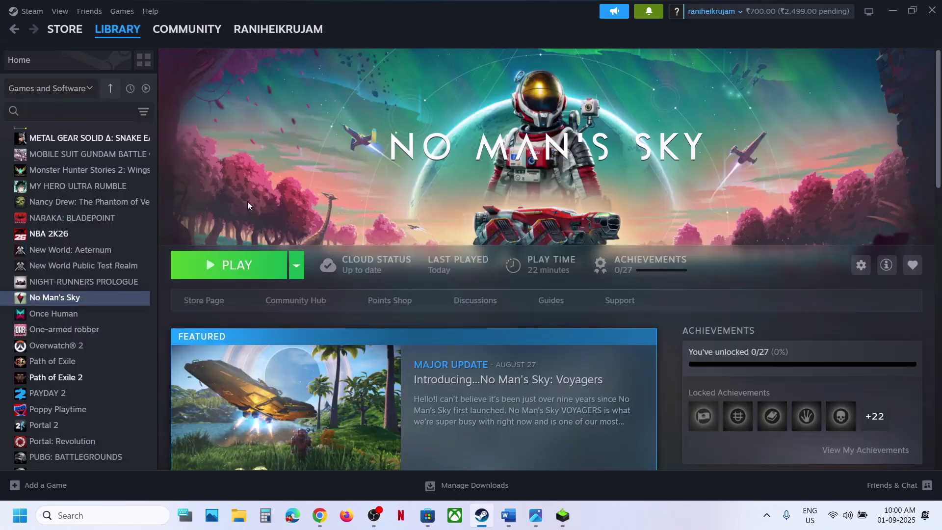
# Step: Browse the local files of No Man's Sky from Steam and open the SETTINGS folder inside Binaries
pyautogui.rightClick(93, 299)
pyautogui.moveTo(117, 351)
pyautogui.moveTo(123, 371)
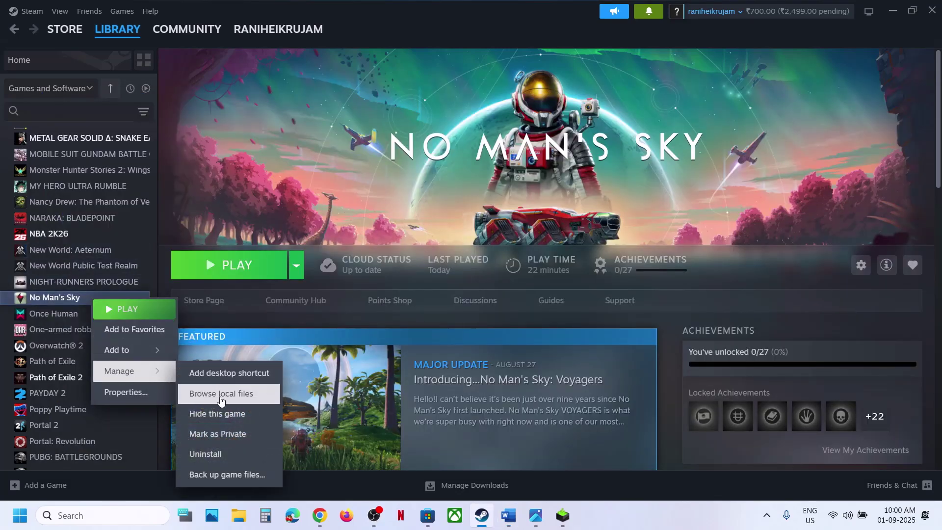
pyautogui.click(221, 391)
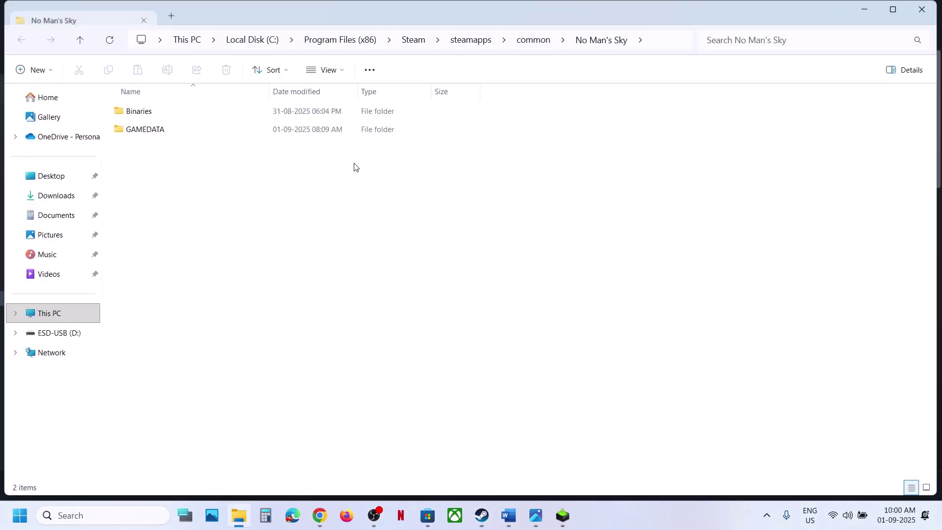
pyautogui.doubleClick(143, 110)
pyautogui.doubleClick(148, 112)
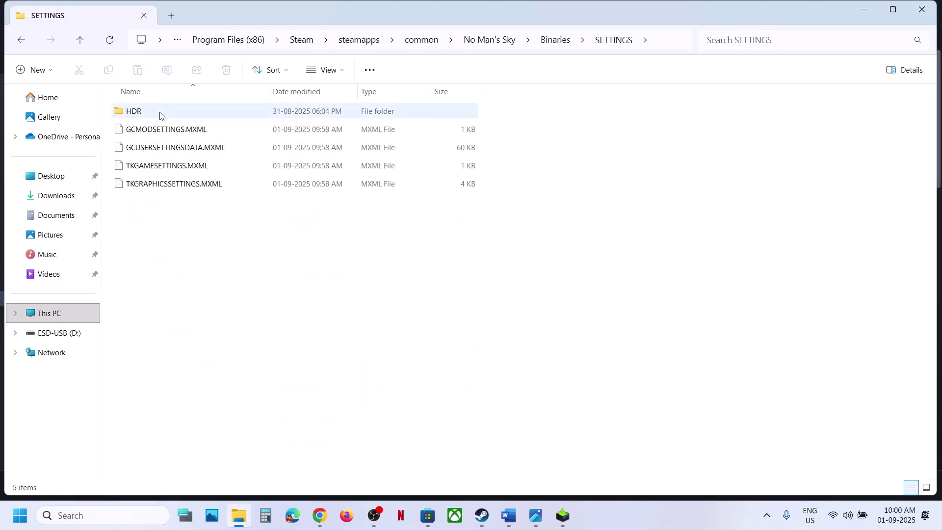
# Step: Open the TKGRAPHICSSETTINGS.MXML file in Notepad
pyautogui.click(141, 189)
pyautogui.rightClick(141, 189)
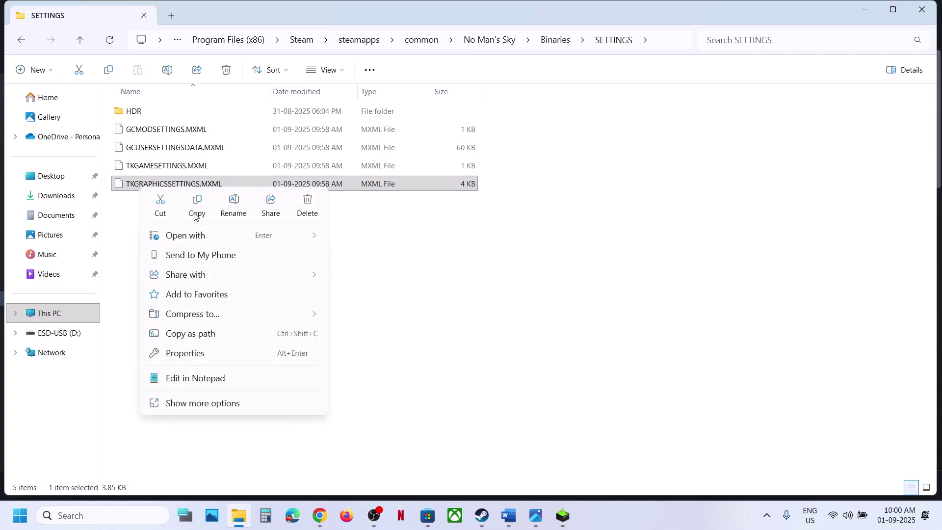
pyautogui.moveTo(194, 235)
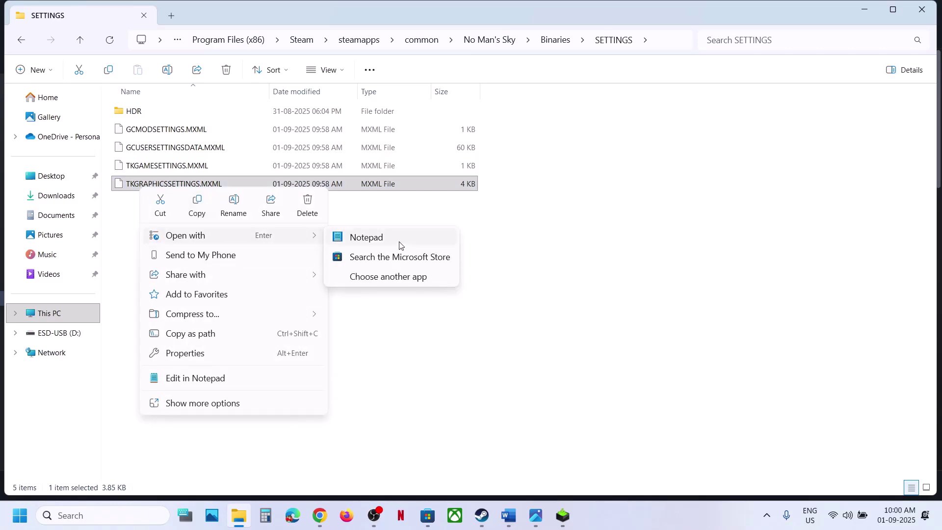
pyautogui.click(400, 246)
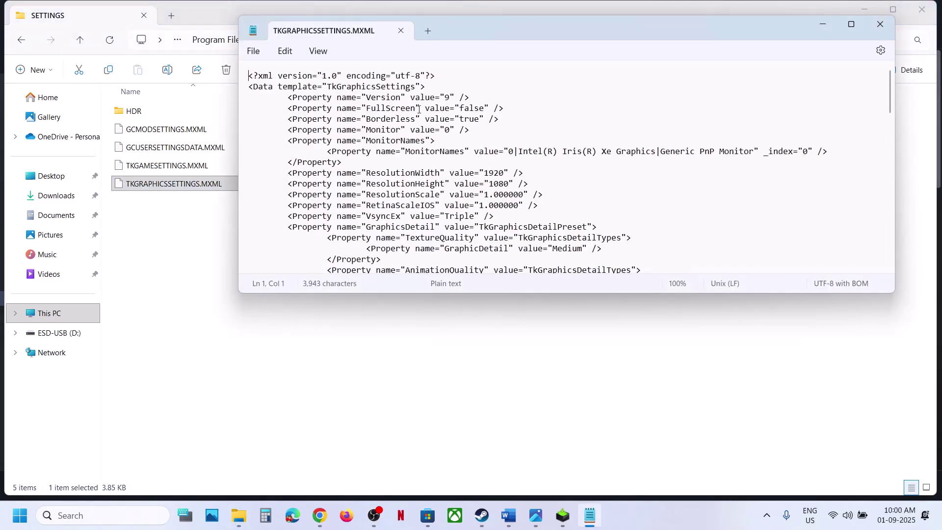
# Step: Set the FullScreen property value to false in TKGRAPHICSSETTINGS.MXML, then save and close the file
pyautogui.doubleClick(390, 109)
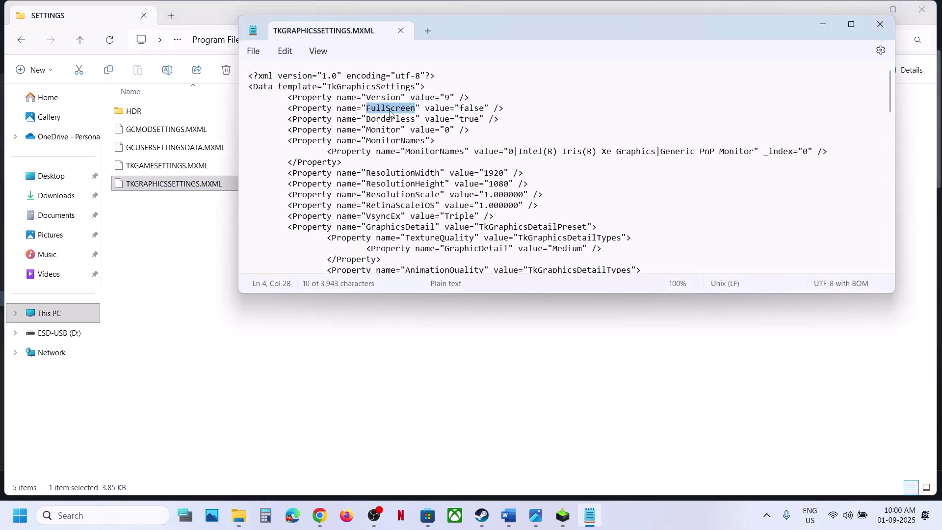
pyautogui.doubleClick(469, 109)
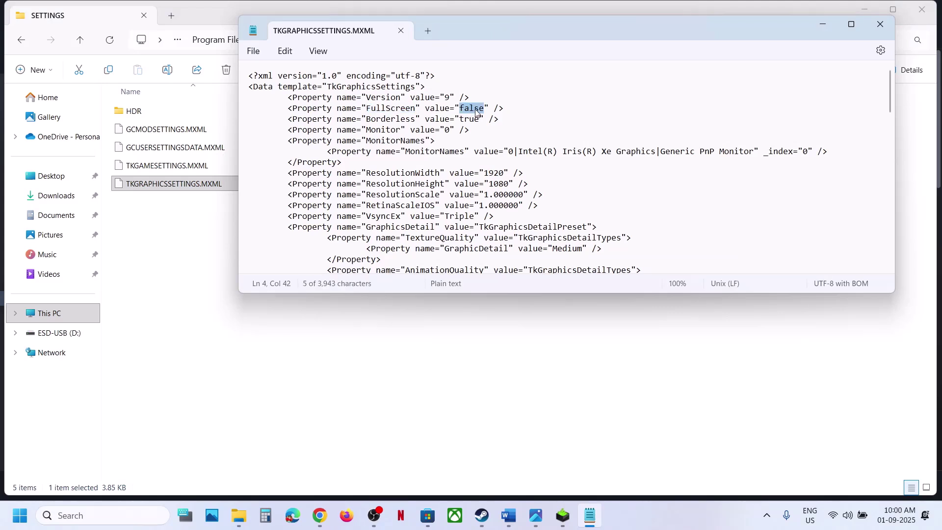
pyautogui.write('True')
pyautogui.press('BackSpace')
pyautogui.press('BackSpace')
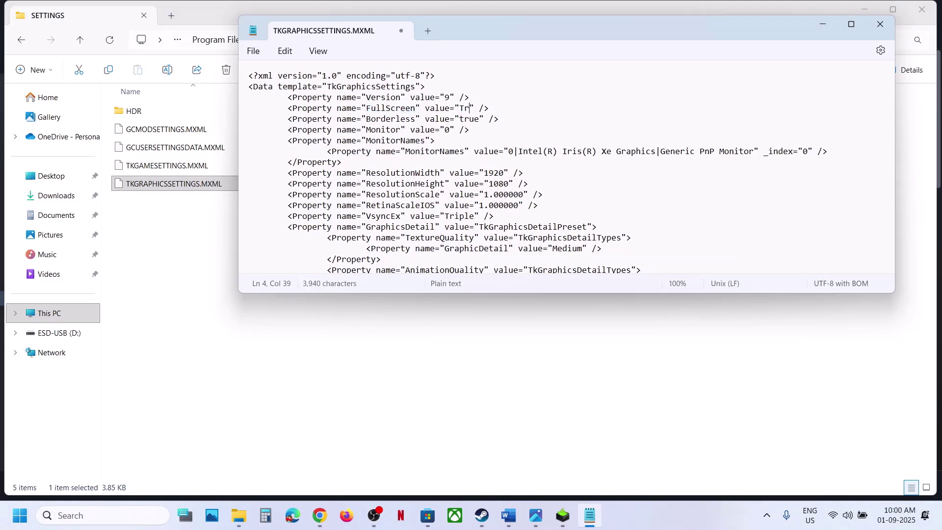
pyautogui.write('false')
pyautogui.click(254, 52)
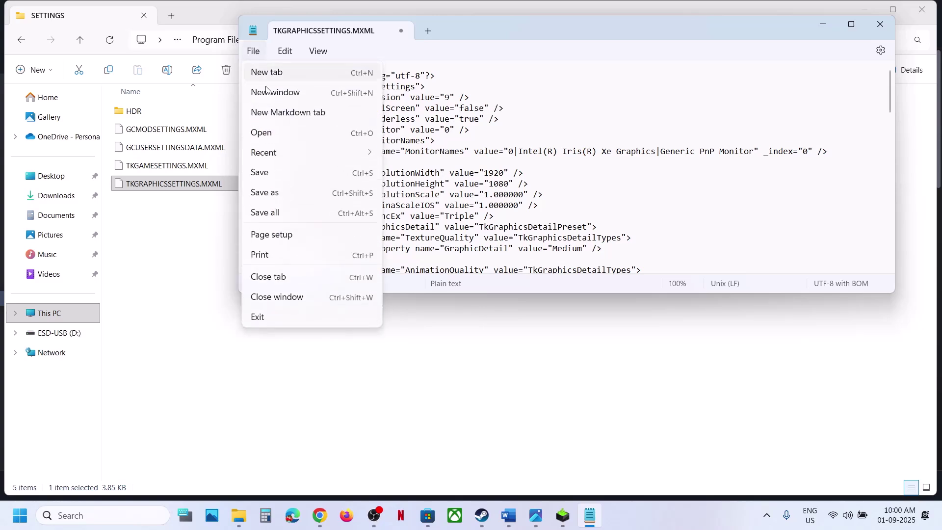
pyautogui.click(267, 171)
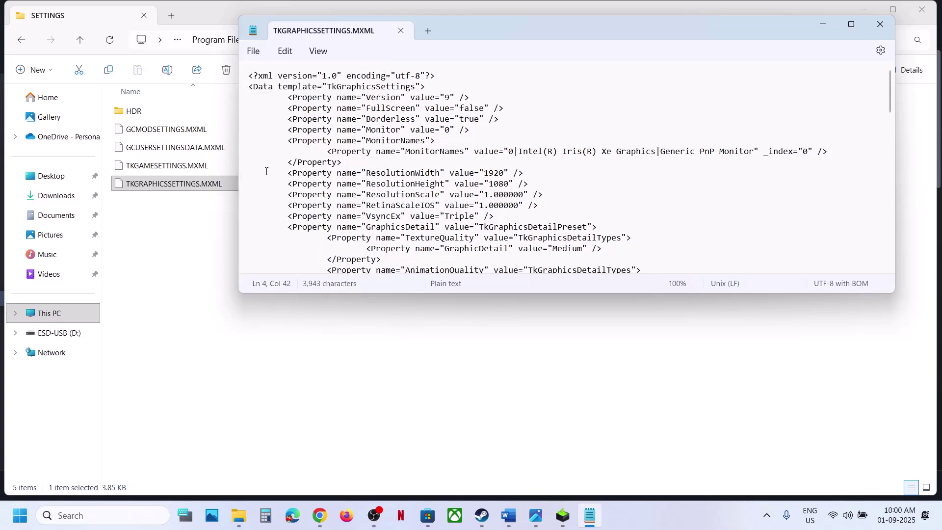
pyautogui.click(880, 25)
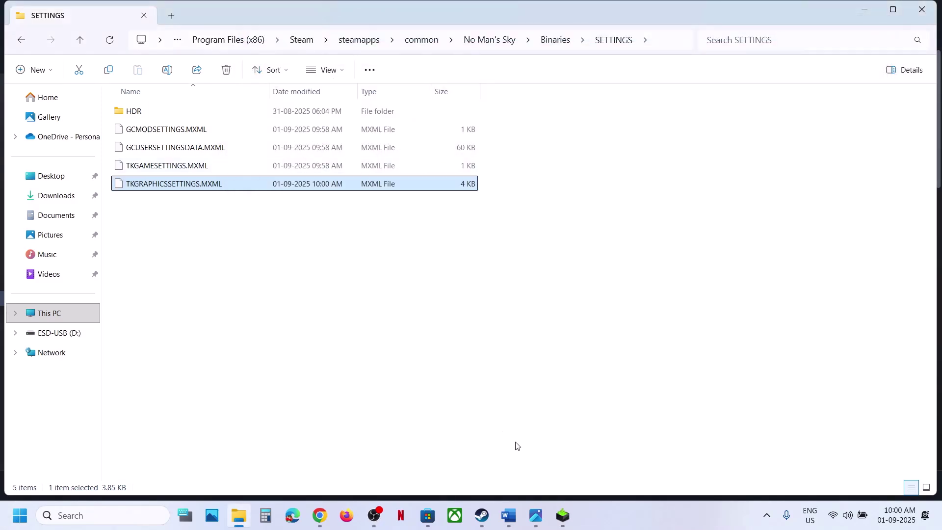
# Step: Read Step 4 about renaming or deleting the graphics settings file in the NMS Word document, then return to the SETTINGS folder
pyautogui.click(508, 515)
pyautogui.scroll(-2, 336, 309)
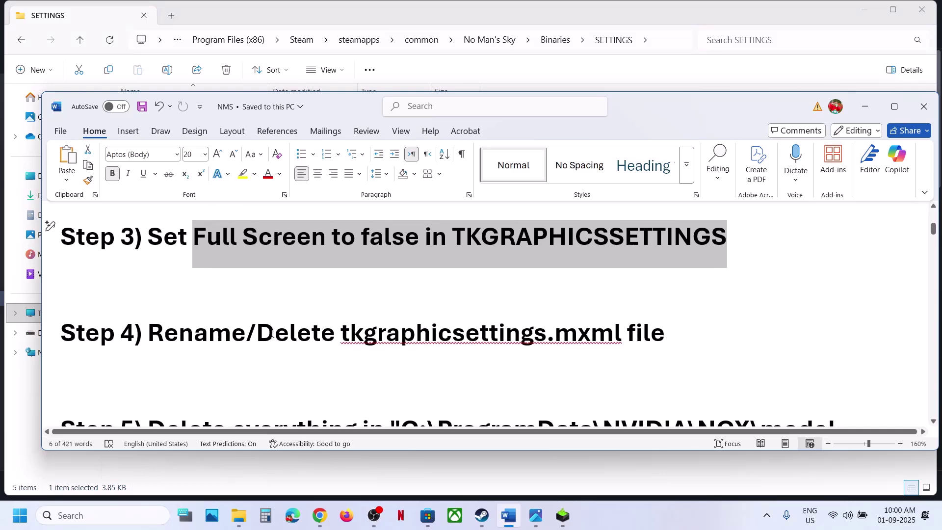
pyautogui.moveTo(260, 334); pyautogui.dragTo(547, 334)
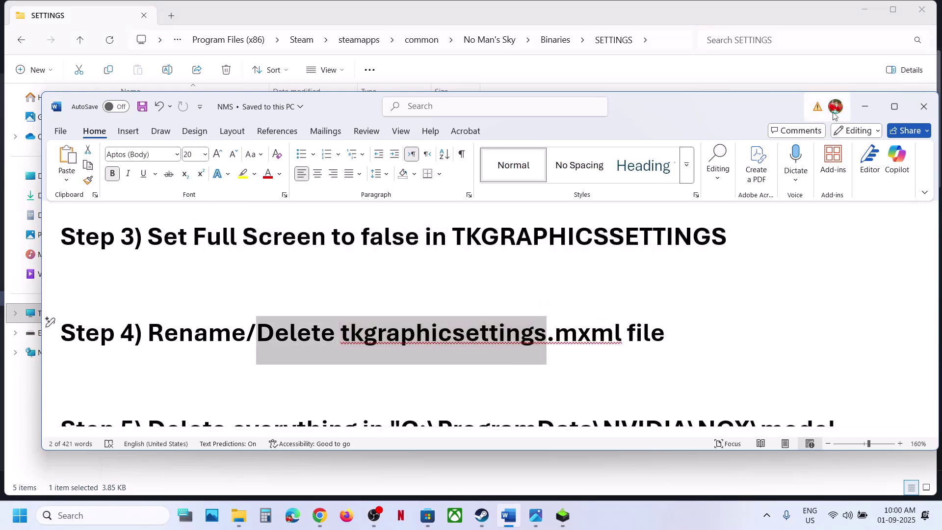
pyautogui.click(876, 112)
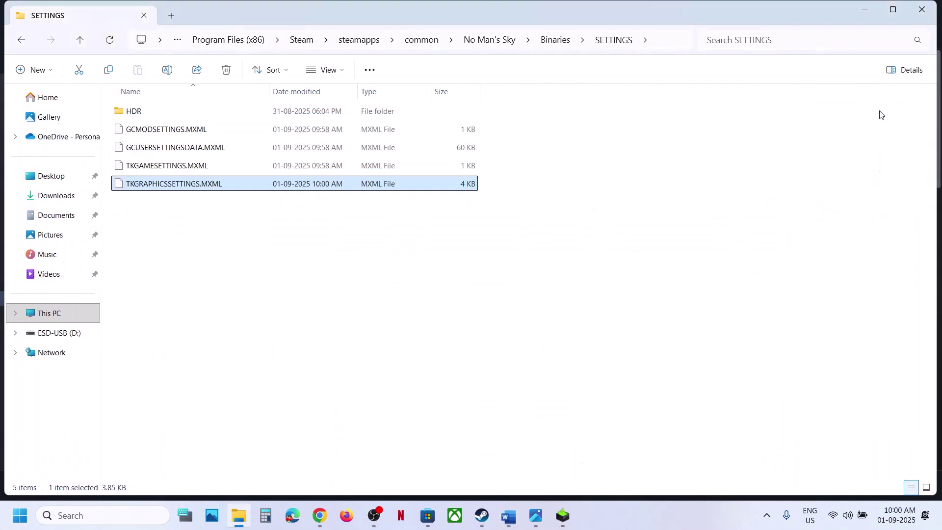
pyautogui.click(662, 44)
pyautogui.click(337, 237)
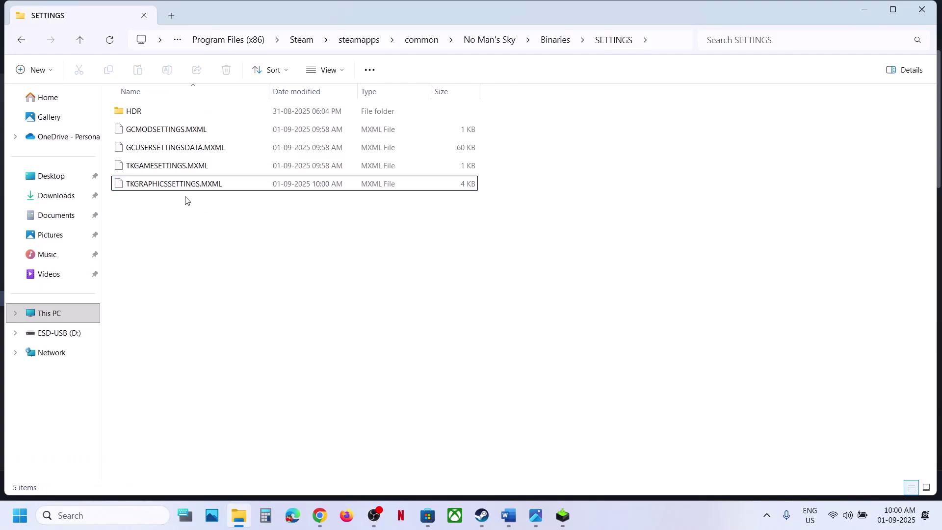
# Step: Rename the TKGRAPHICSSETTINGS.MXML file to TKGRAPHICSSETTINGS.MXML.old and accept the extension change
pyautogui.click(153, 186)
pyautogui.rightClick(153, 188)
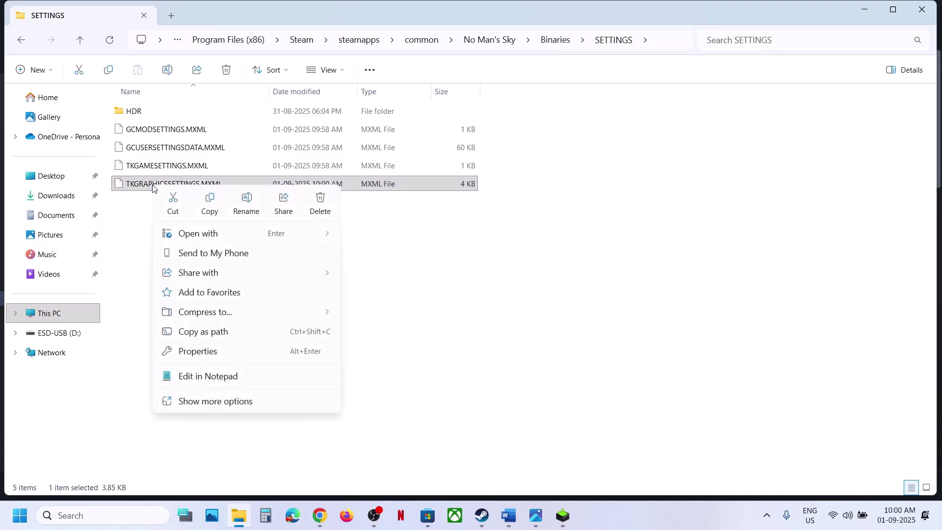
pyautogui.click(245, 202)
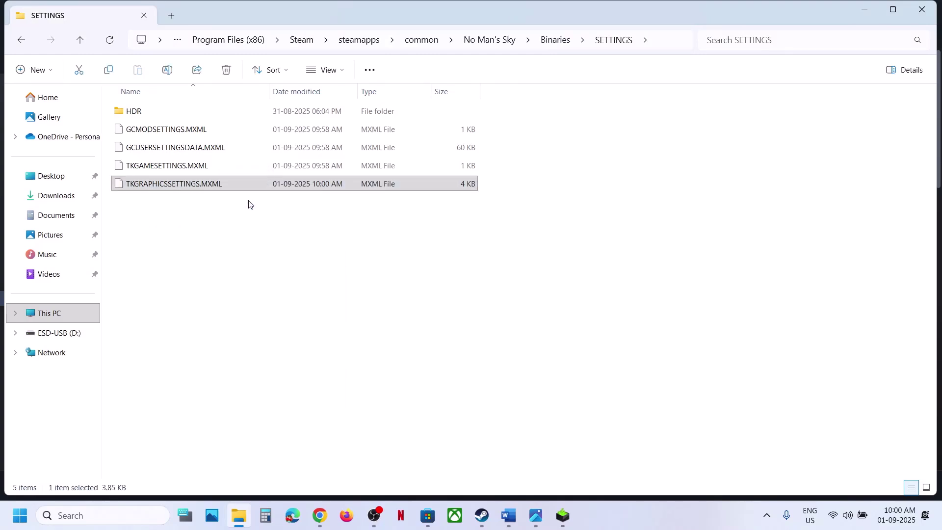
pyautogui.click(224, 185)
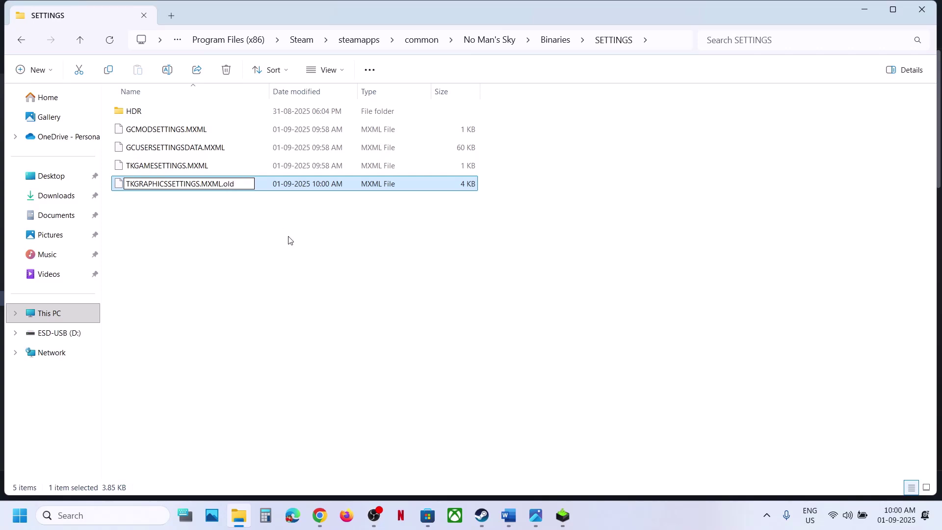
pyautogui.press('Return')
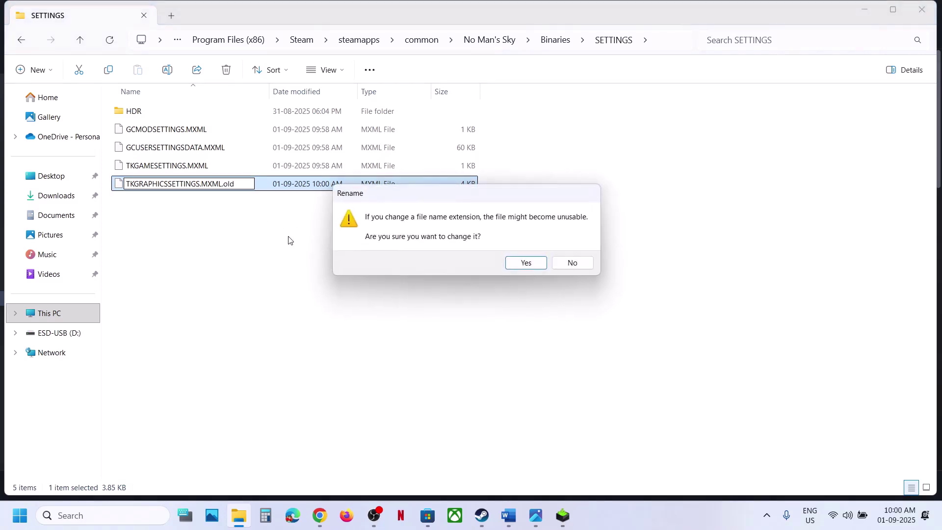
pyautogui.click(518, 268)
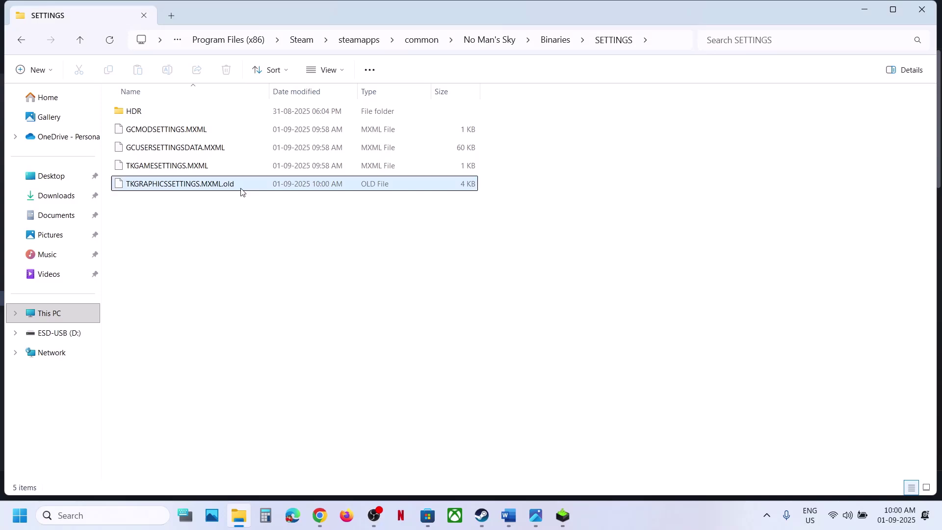
pyautogui.click(212, 189)
pyautogui.rightClick(212, 189)
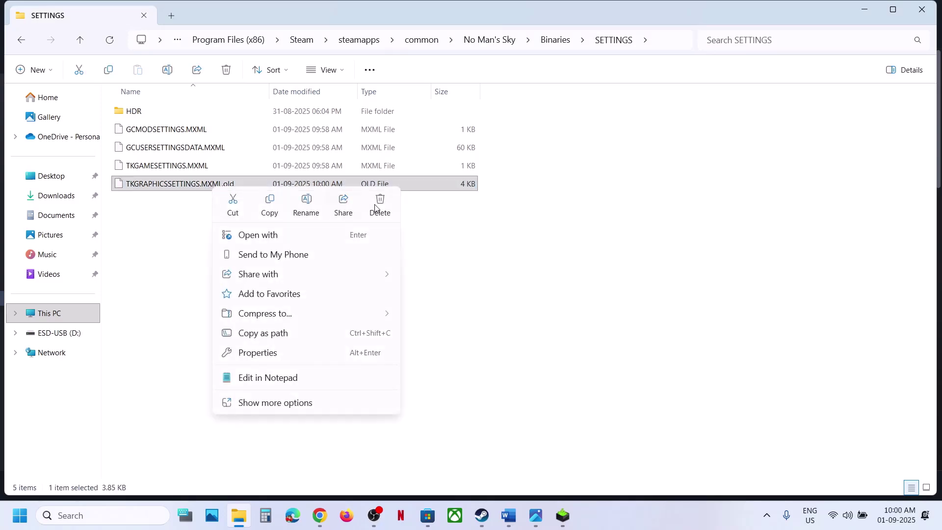
pyautogui.click(522, 304)
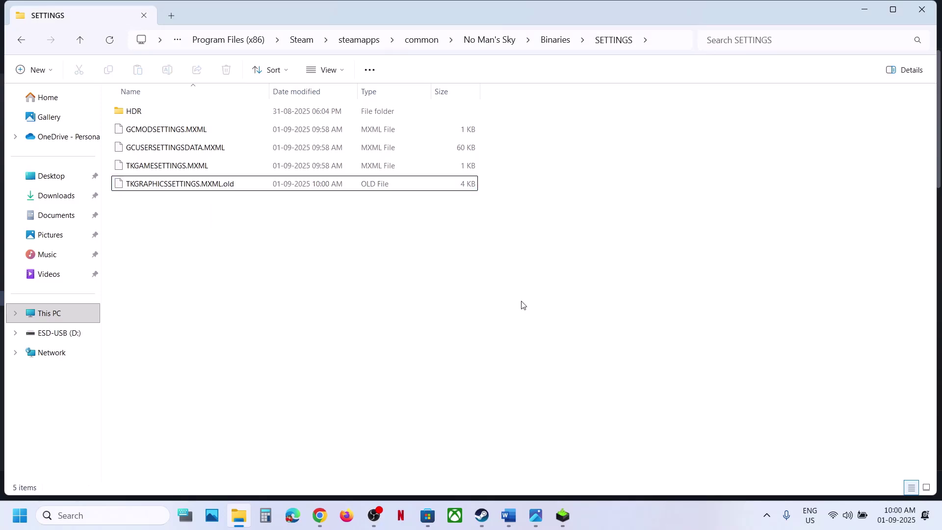
# Step: Switch to the NMS Word document and read Step 5 about deleting everything in the NVIDIA NGX model folder
pyautogui.click(482, 515)
pyautogui.click(508, 515)
pyautogui.scroll(-3, 391, 314)
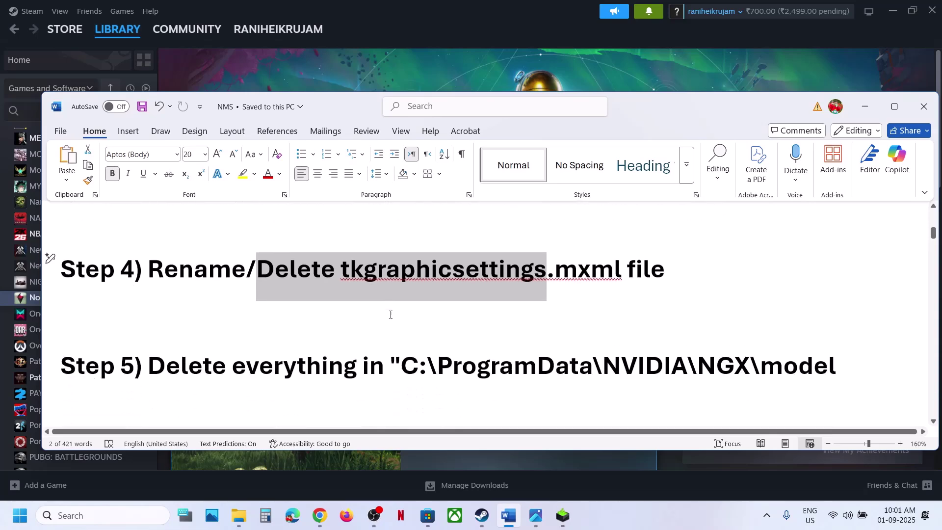
pyautogui.moveTo(412, 337); pyautogui.dragTo(836, 338)
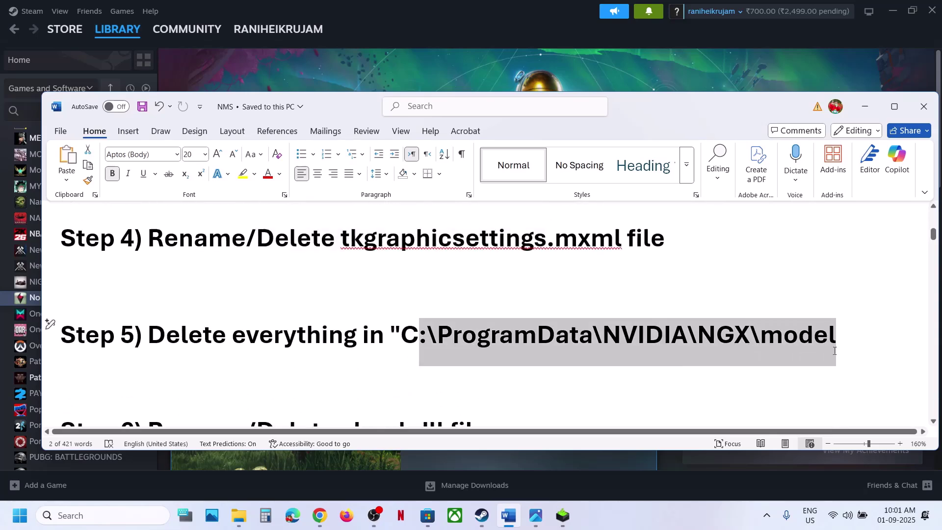
# Step: Switch to File Explorer and open the ProgramData folder on Local Disk (C:)
pyautogui.click(239, 515)
pyautogui.click(64, 306)
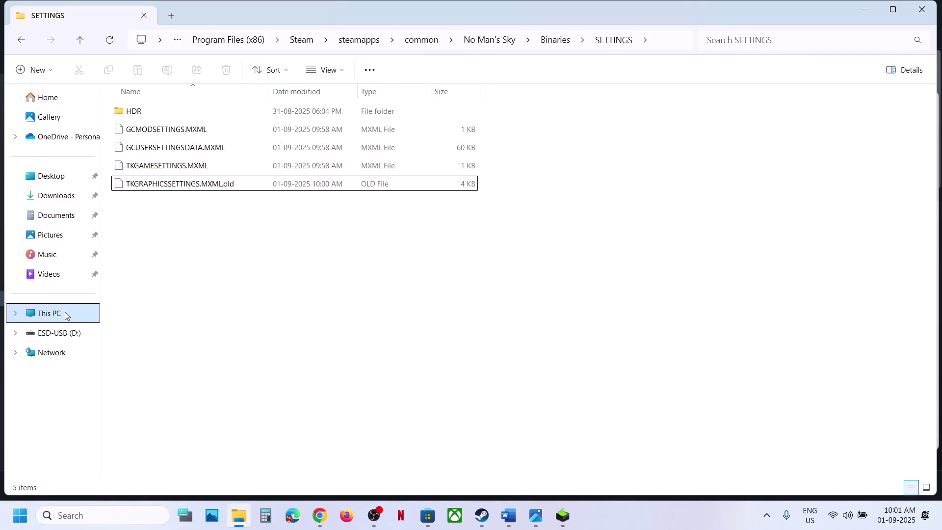
pyautogui.doubleClick(184, 129)
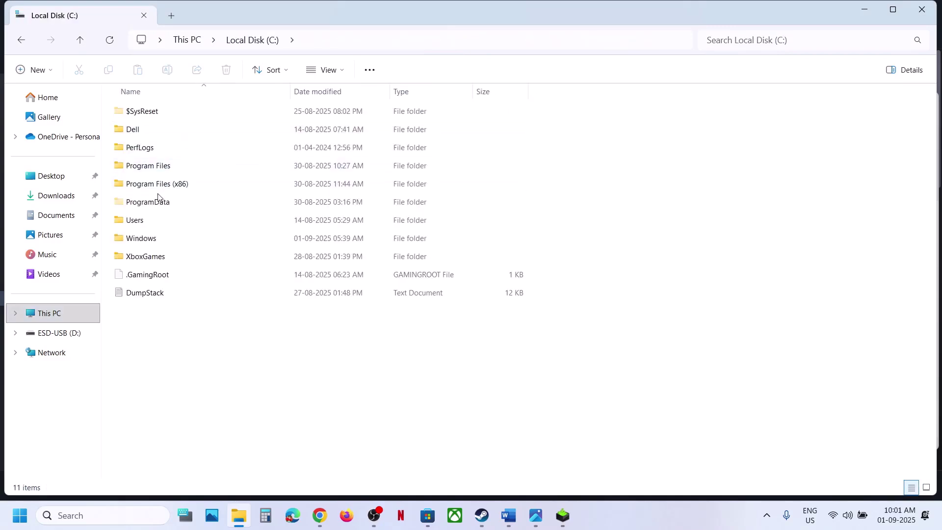
pyautogui.click(155, 202)
pyautogui.click(343, 74)
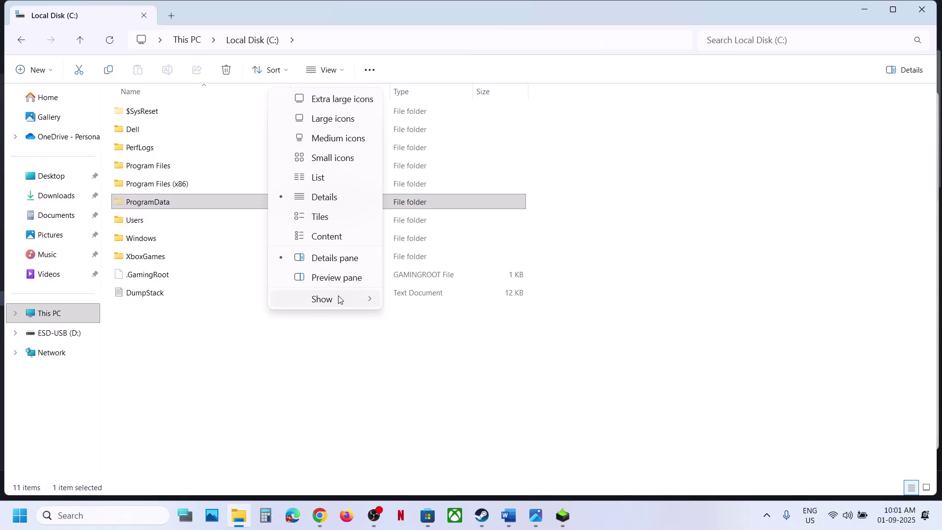
pyautogui.moveTo(336, 299)
pyautogui.click(188, 214)
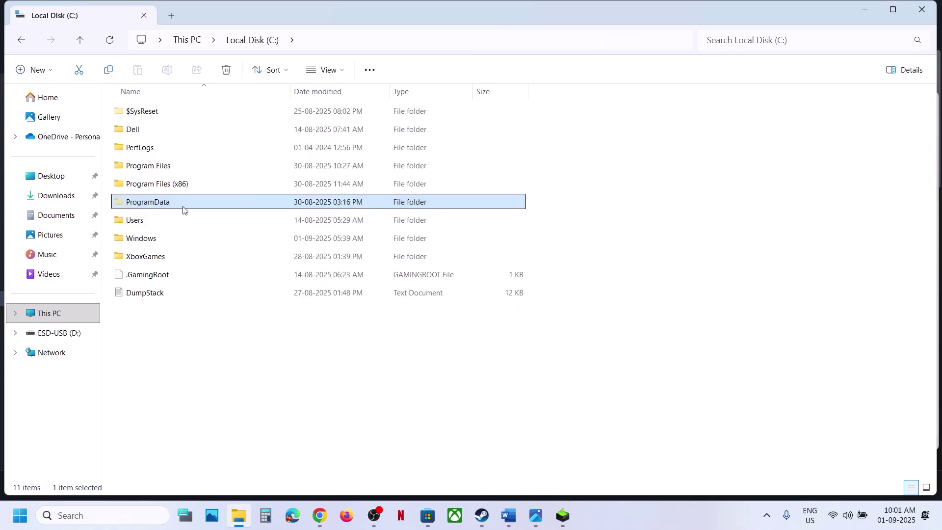
pyautogui.doubleClick(183, 208)
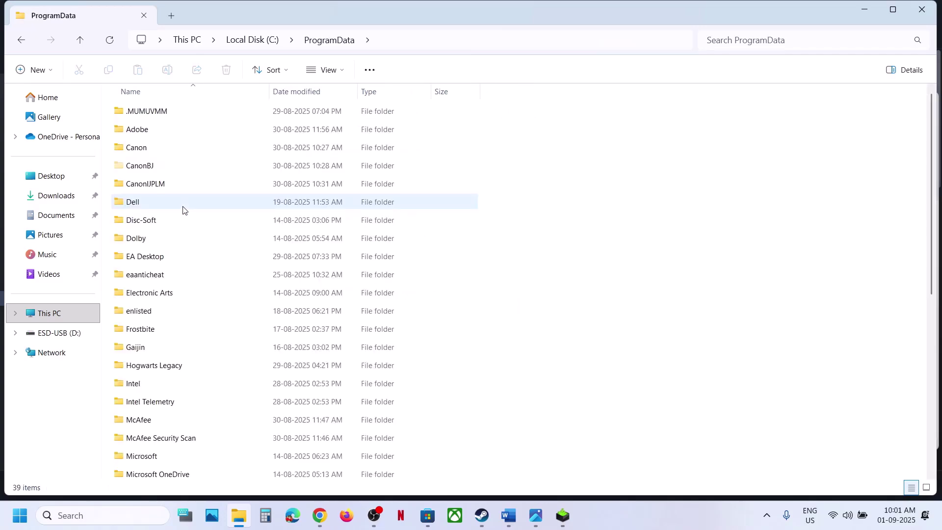
# Step: Open the models folder inside NVIDIA\NGX within ProgramData
pyautogui.click(183, 275)
pyautogui.press('n')
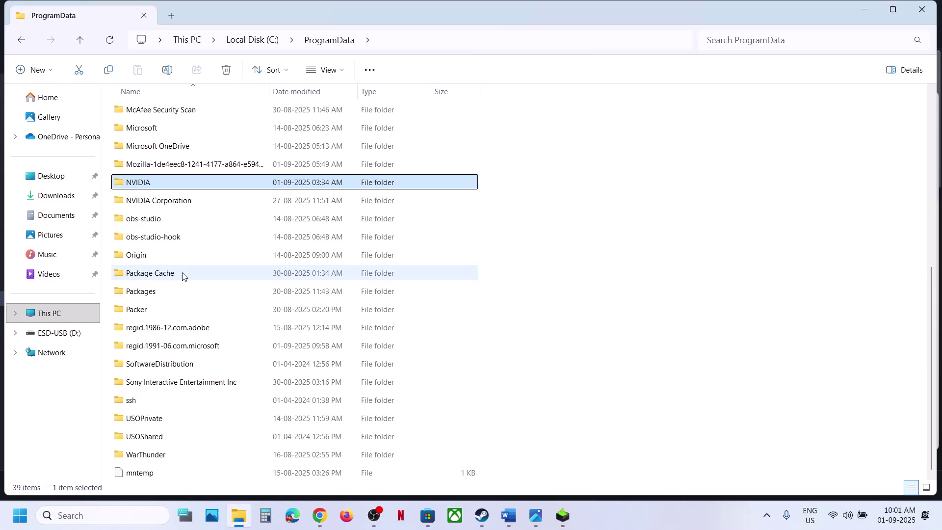
pyautogui.doubleClick(161, 185)
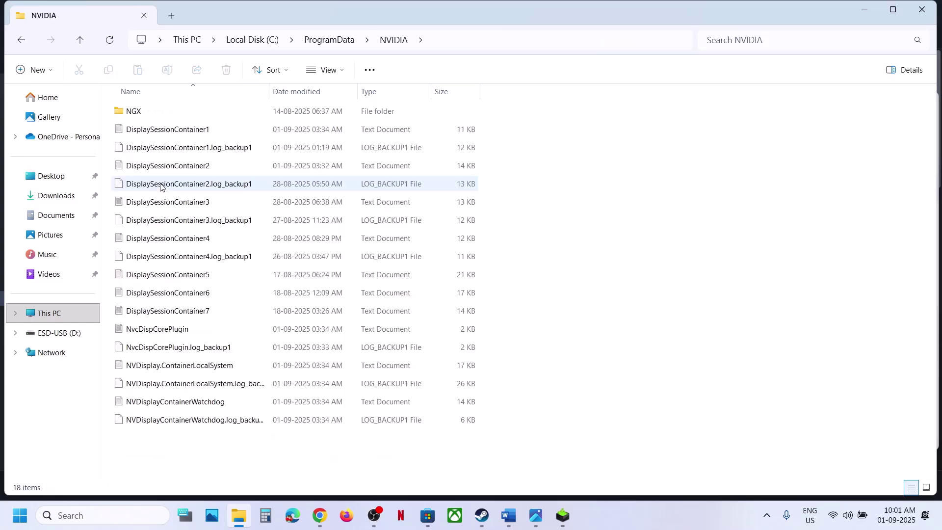
pyautogui.doubleClick(151, 111)
pyautogui.doubleClick(151, 113)
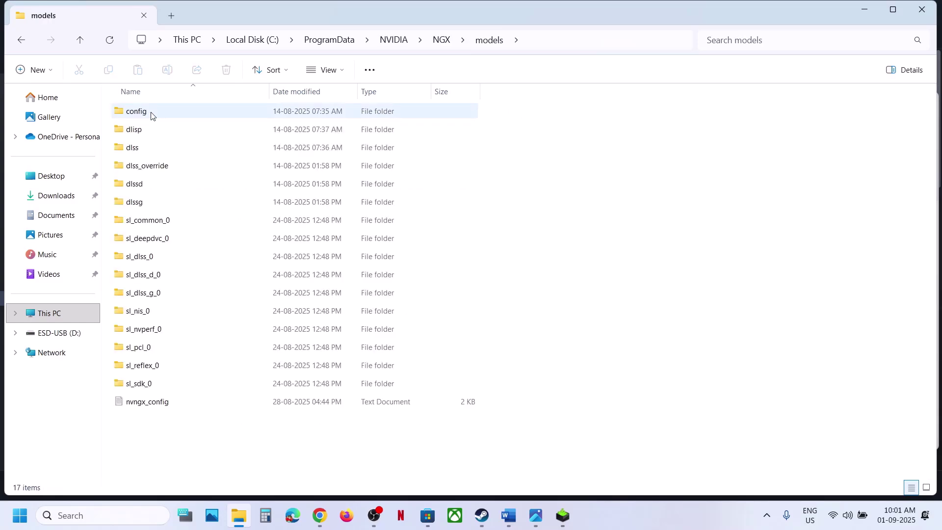
# Step: Delete all files and folders inside the NGX models folder
pyautogui.hotkey('ctrl', 'a')
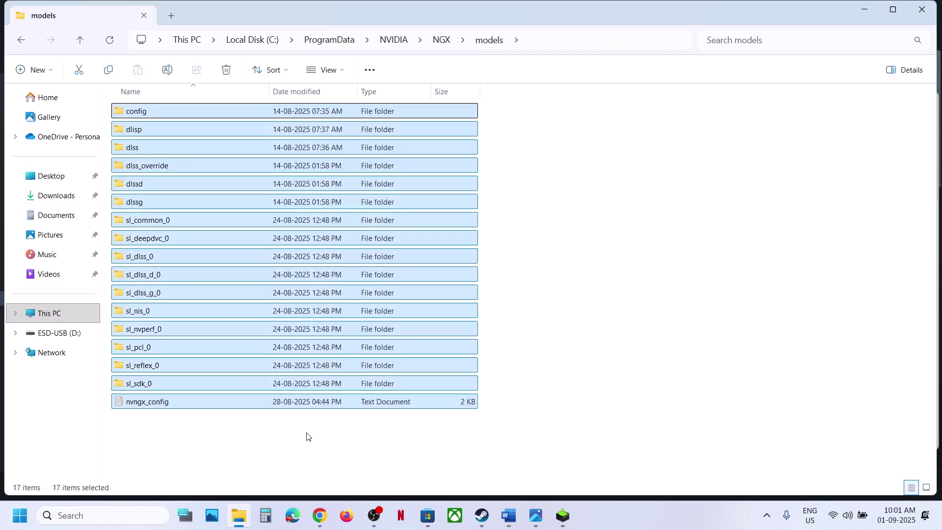
pyautogui.rightClick(281, 228)
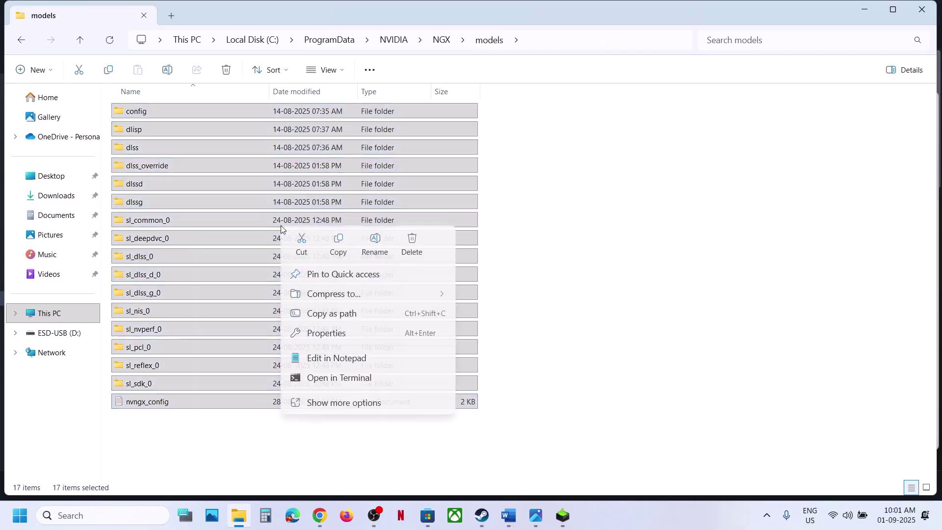
pyautogui.click(412, 246)
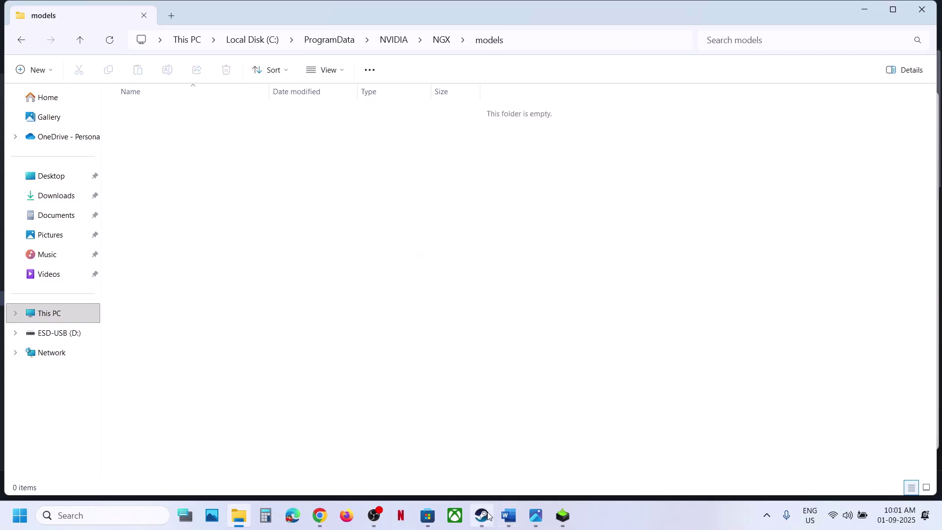
# Step: Return to the NMS Word document and read Step 6 about renaming or deleting the sl.pcl.dll file
pyautogui.click(482, 515)
pyautogui.click(508, 515)
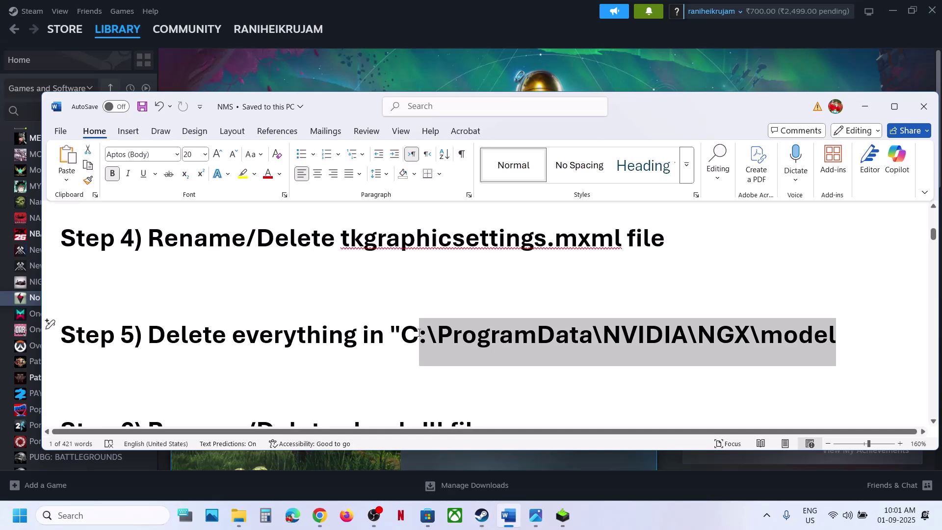
pyautogui.scroll(-2, 419, 332)
pyautogui.moveTo(223, 333); pyautogui.dragTo(432, 346)
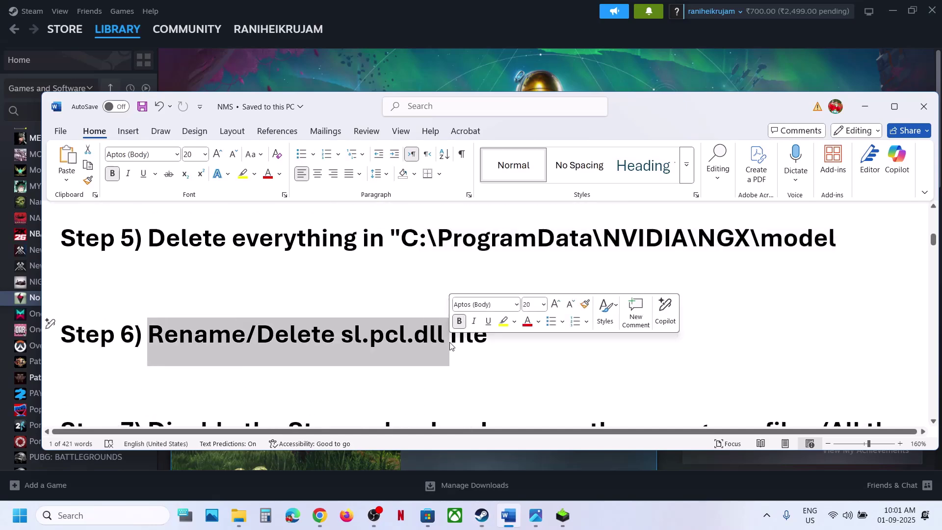
# Step: Browse the local files of No Man's Sky from the Steam library and open the Binaries folder
pyautogui.click(417, 70)
pyautogui.rightClick(89, 298)
pyautogui.moveTo(119, 370)
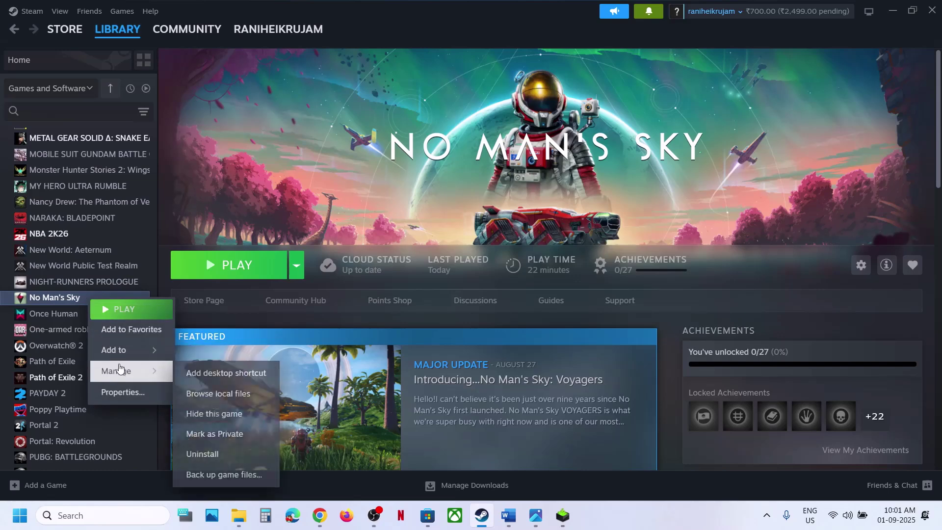
pyautogui.click(217, 393)
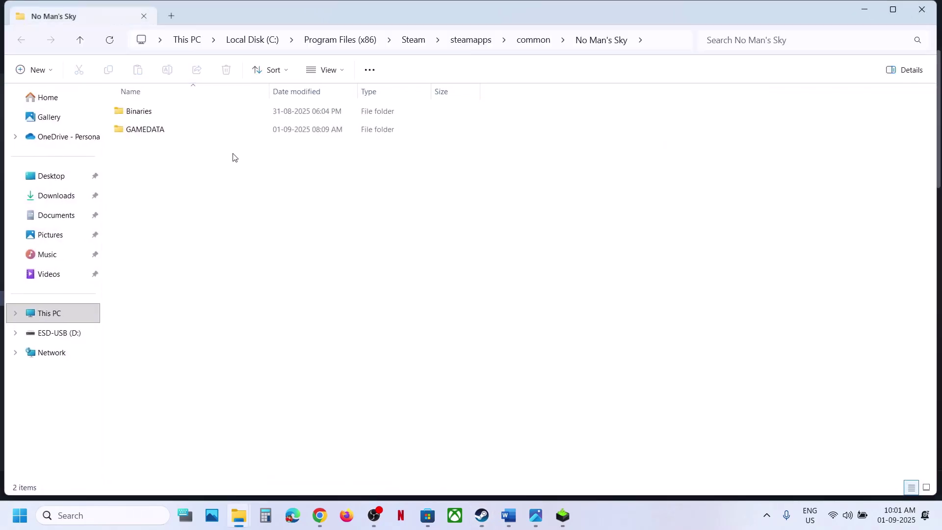
pyautogui.doubleClick(139, 110)
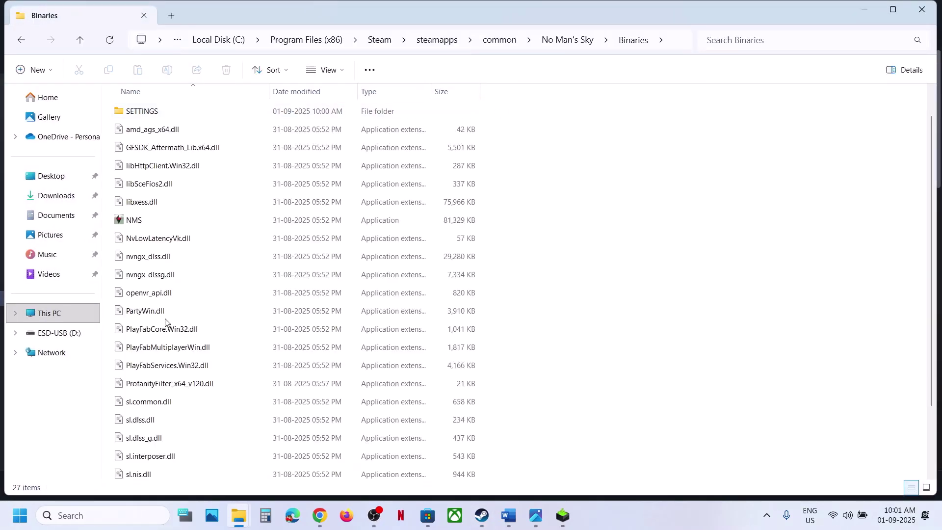
# Step: Rename the sl.pcl.dll file in the Binaries folder to sl.pcl.dll.old
pyautogui.scroll(-2, 147, 343)
pyautogui.click(155, 401)
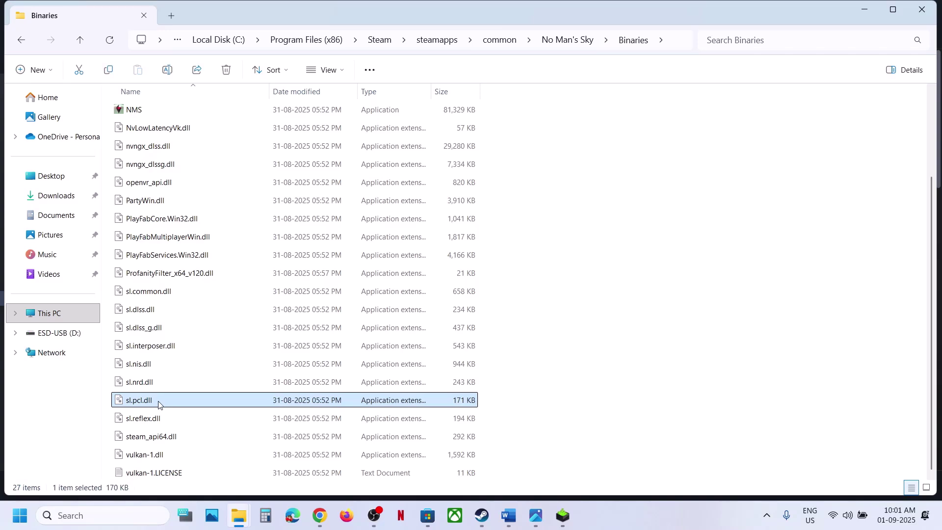
pyautogui.rightClick(158, 403)
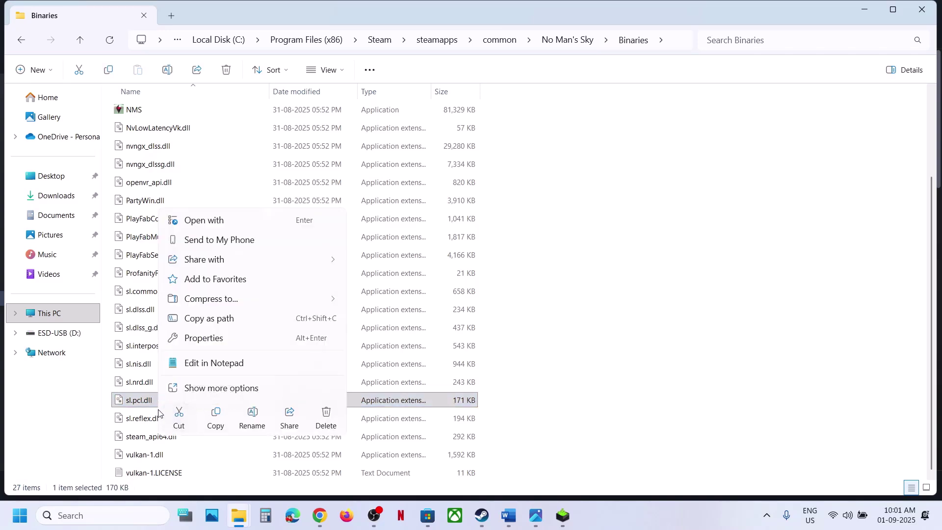
pyautogui.click(215, 415)
pyautogui.rightClick(146, 402)
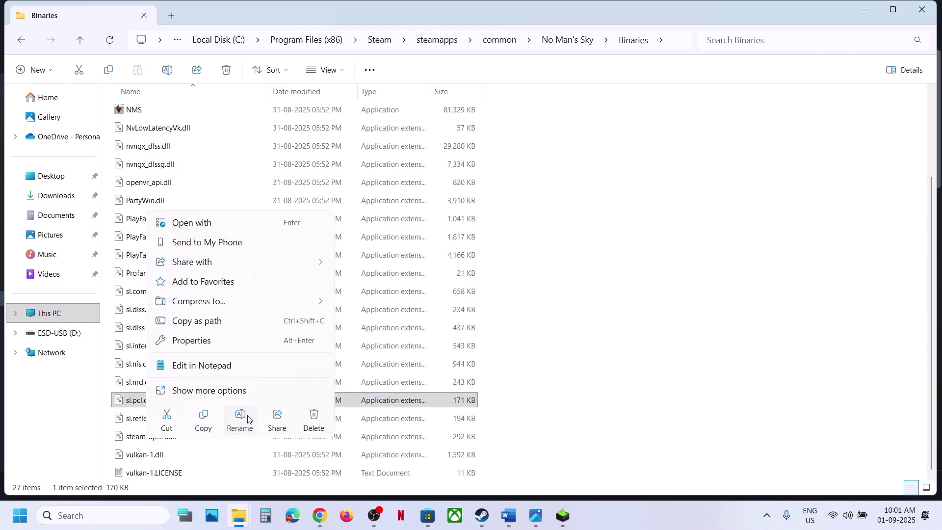
pyautogui.click(240, 416)
pyautogui.click(162, 401)
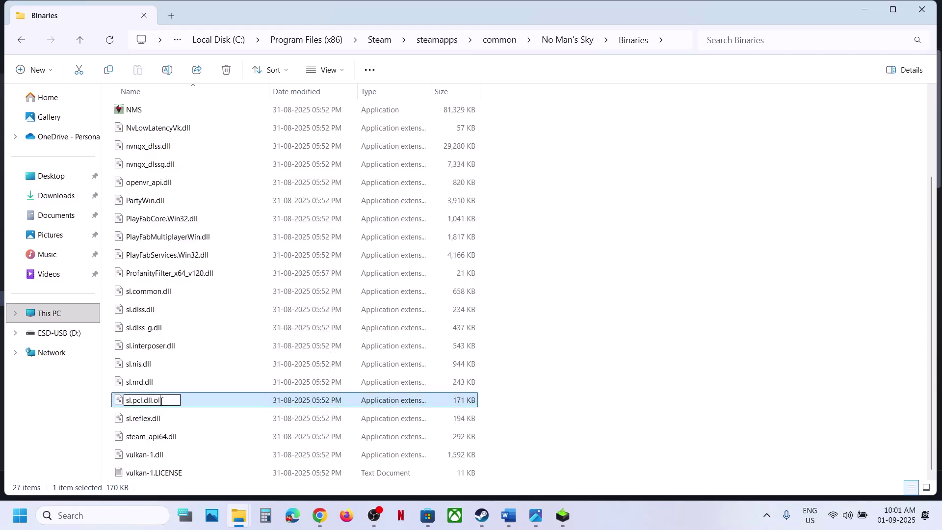
pyautogui.click(869, 385)
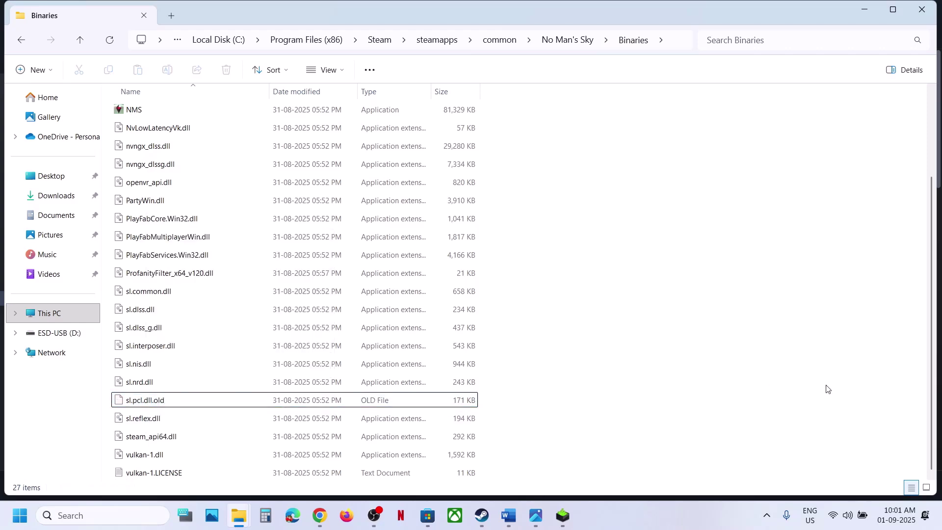
# Step: Read Step 7 in the NMS Word document about disabling Steam cloud and renaming save game files, then switch to Steam
pyautogui.click(509, 515)
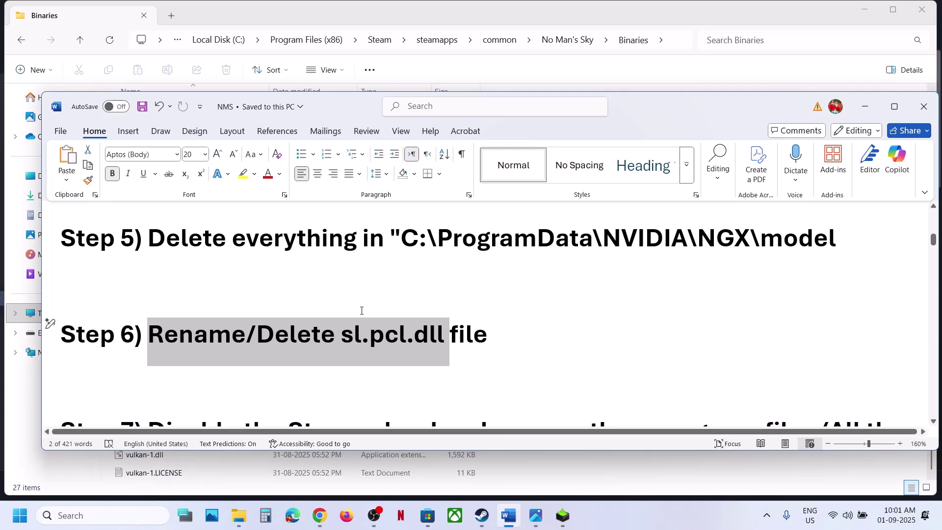
pyautogui.scroll(-2, 362, 310)
pyautogui.moveTo(182, 323); pyautogui.dragTo(800, 333)
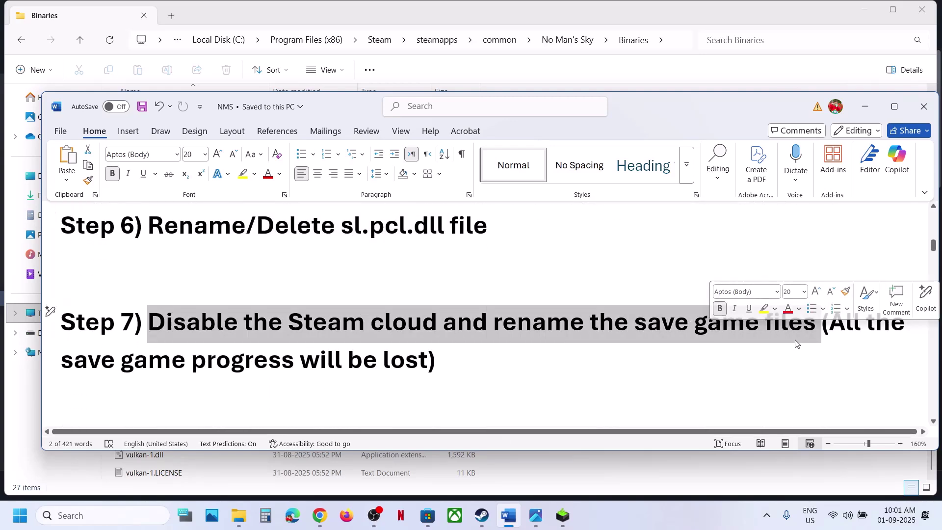
pyautogui.click(789, 339)
pyautogui.moveTo(515, 326); pyautogui.dragTo(750, 332)
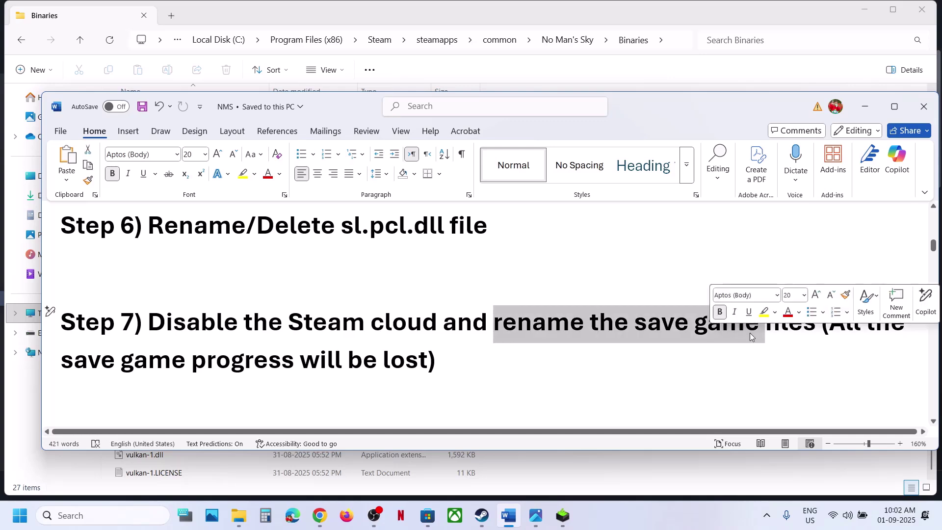
pyautogui.moveTo(830, 325); pyautogui.dragTo(427, 357)
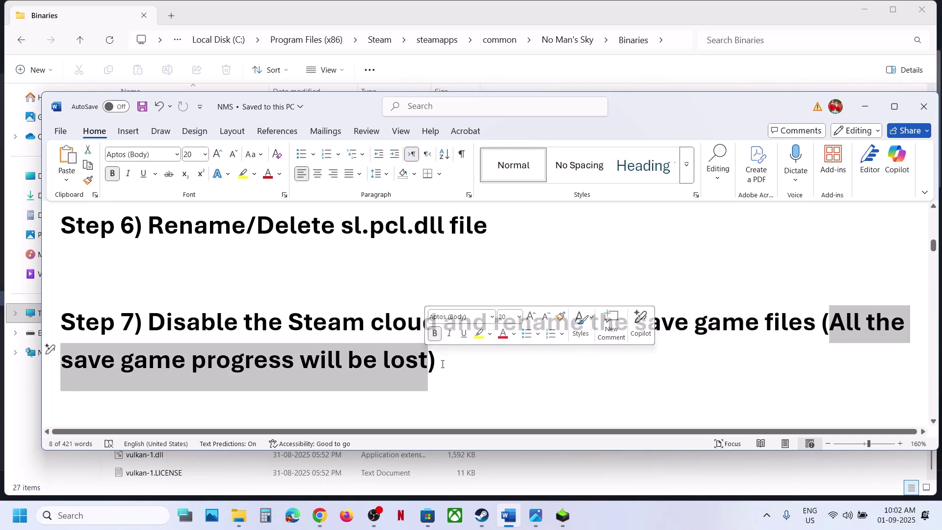
pyautogui.click(481, 515)
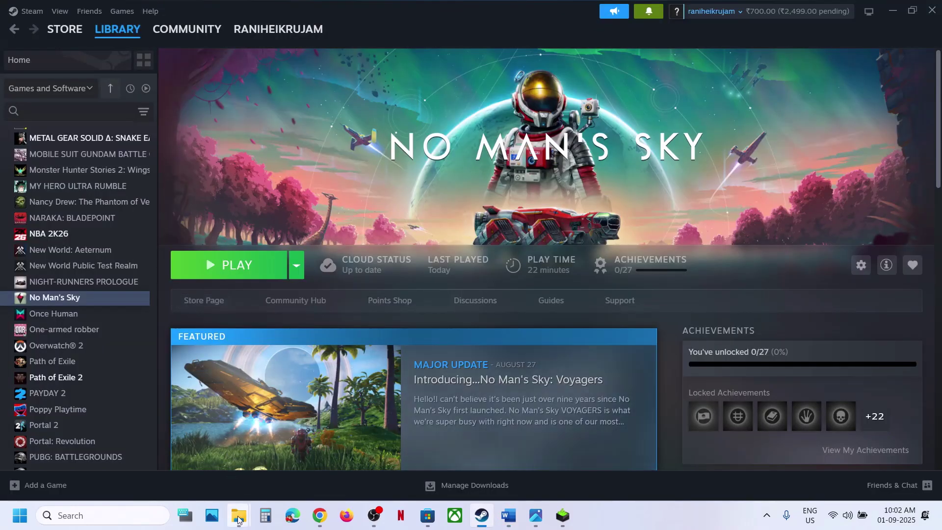
# Step: Switch to File Explorer and open the current user's profile folder inside Users on Local Disk (C:)
pyautogui.moveTo(239, 515)
pyautogui.click(319, 444)
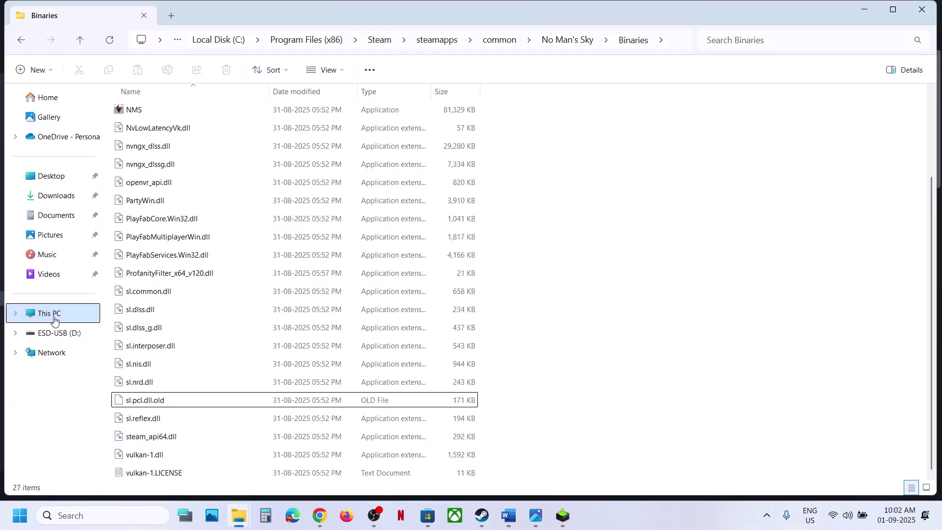
pyautogui.click(54, 318)
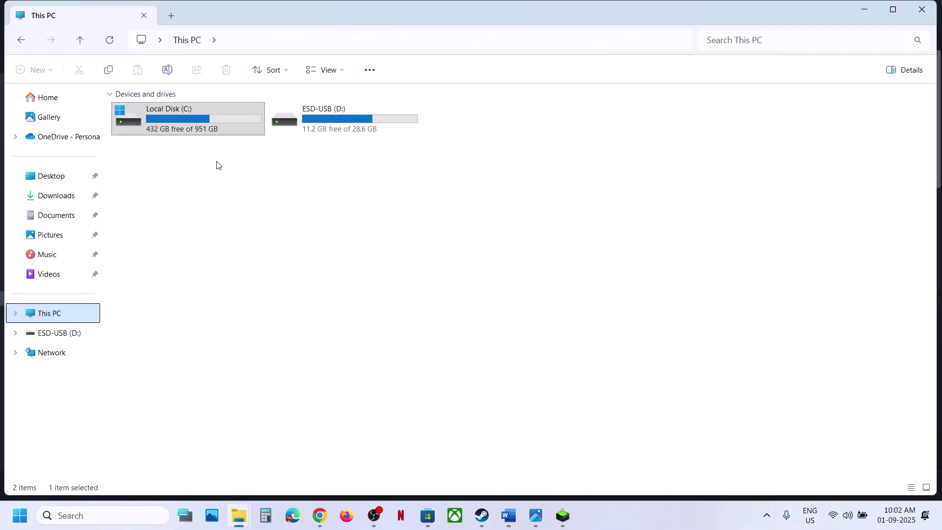
pyautogui.doubleClick(187, 120)
pyautogui.doubleClick(142, 223)
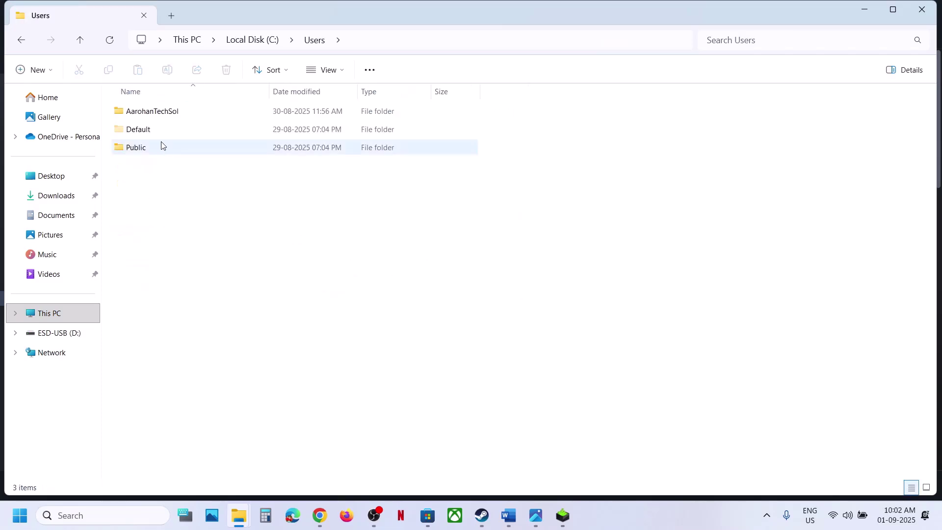
pyautogui.doubleClick(145, 108)
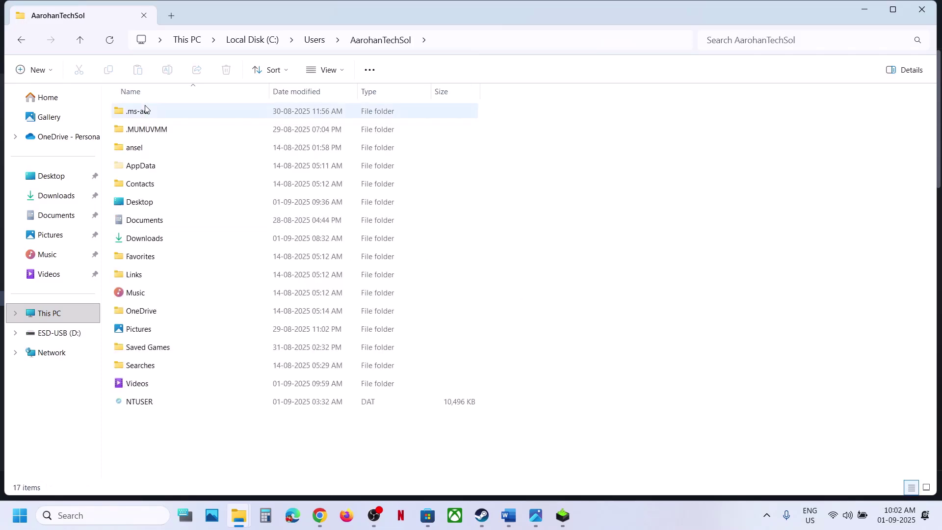
# Step: Check the Hidden items display option in the profile folder and open the AppData folder
pyautogui.click(162, 167)
pyautogui.click(346, 72)
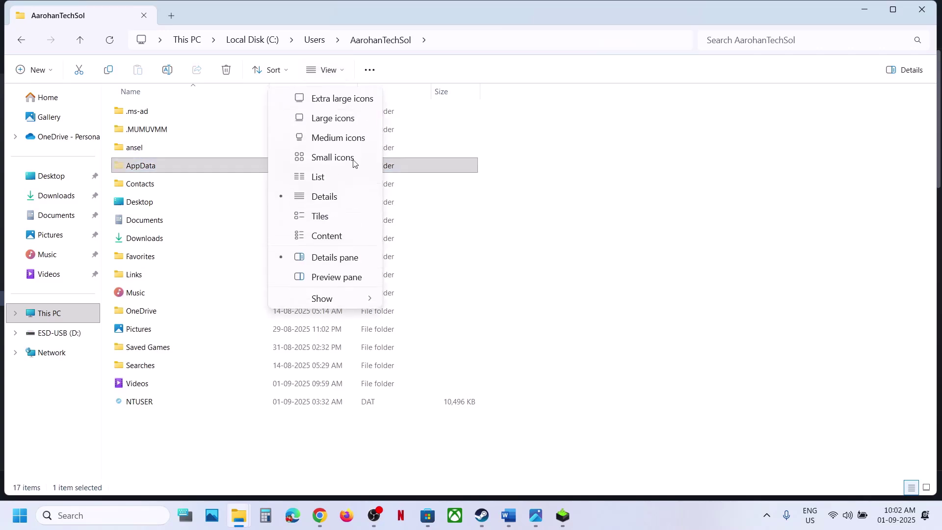
pyautogui.moveTo(349, 300)
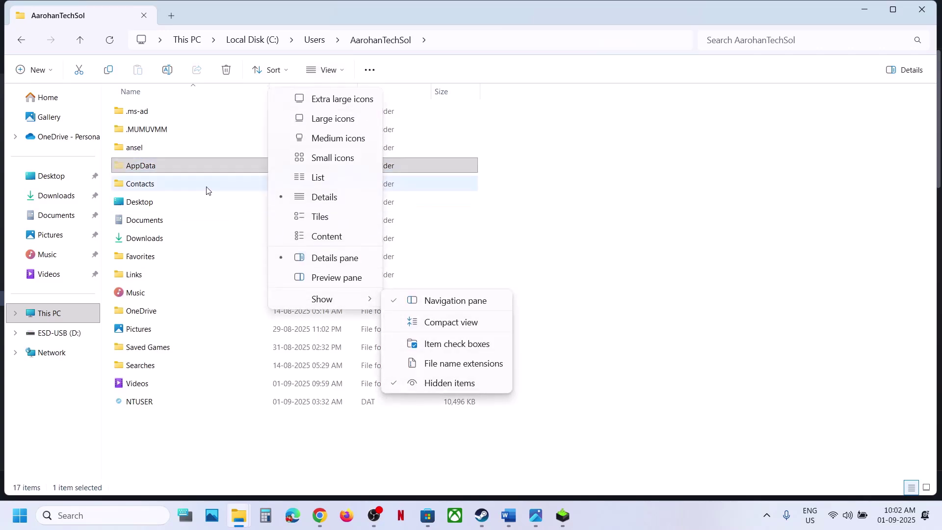
pyautogui.doubleClick(164, 171)
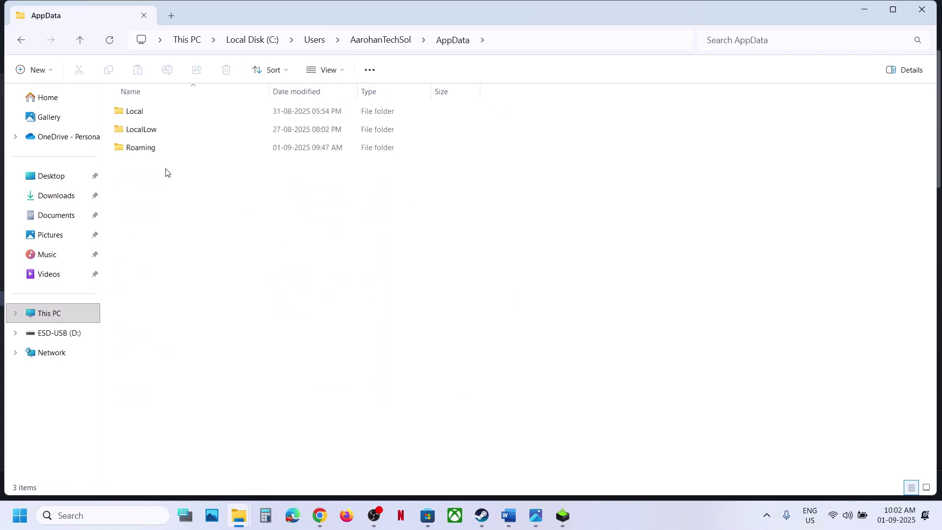
# Step: Browse through Roaming, HelloGames and NMS to the Steam account folder containing the save game files
pyautogui.doubleClick(146, 147)
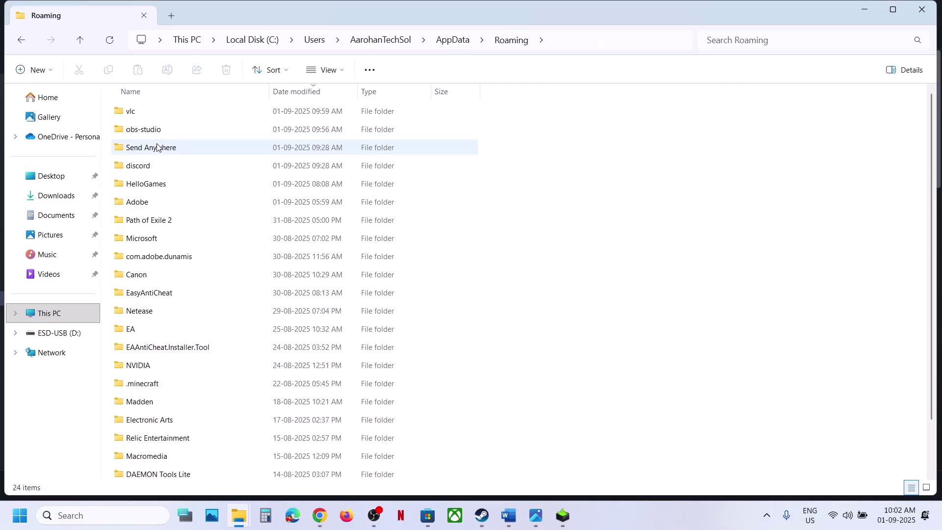
pyautogui.click(151, 185)
pyautogui.doubleClick(162, 190)
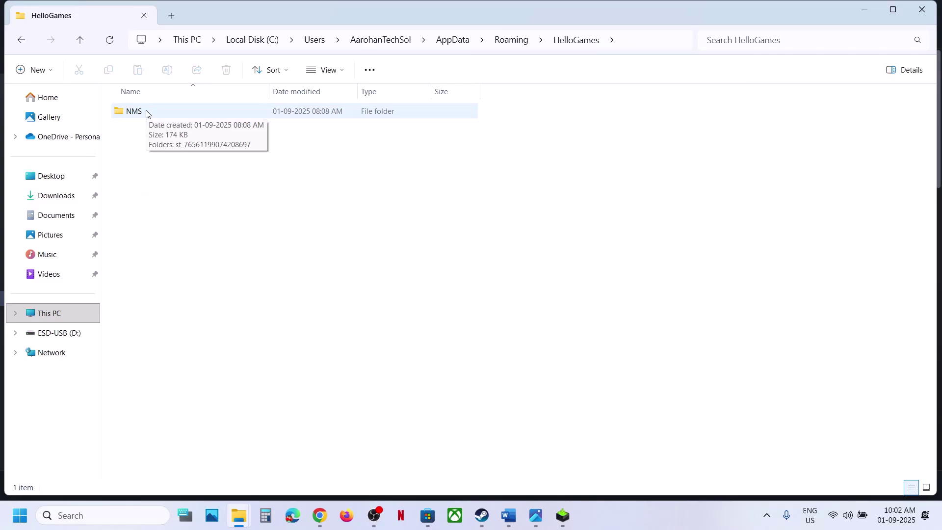
pyautogui.doubleClick(146, 113)
pyautogui.doubleClick(142, 111)
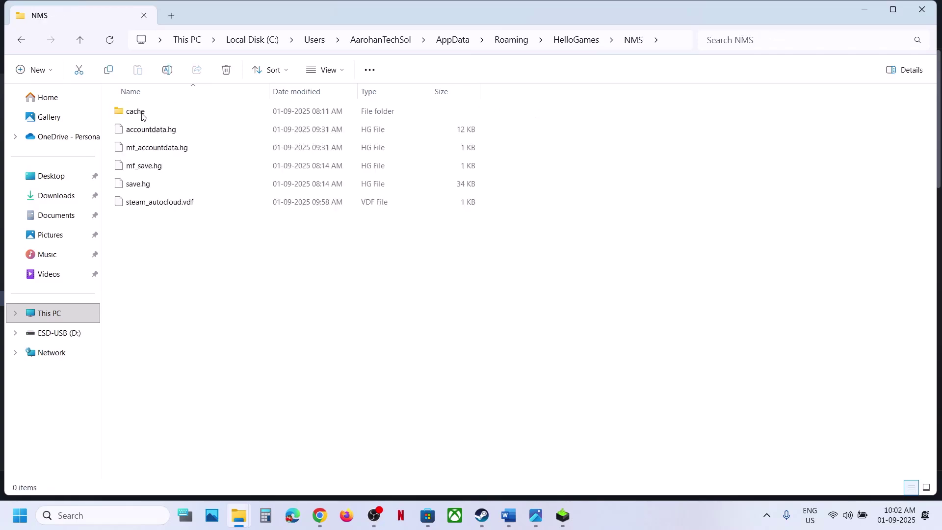
# Step: Go back up to the HelloGames folder and copy its NMS folder to the desktop as a backup
pyautogui.doubleClick(81, 42)
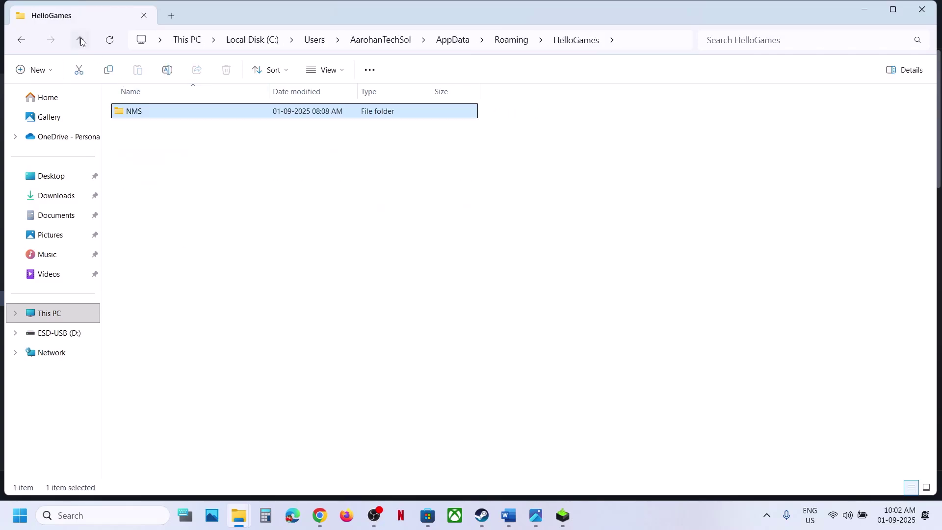
pyautogui.rightClick(162, 116)
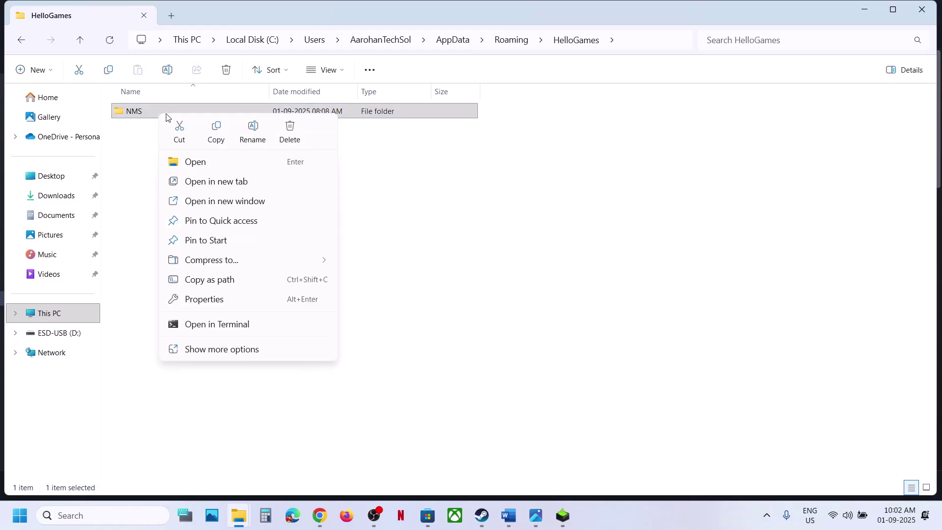
pyautogui.click(216, 133)
pyautogui.press('super+d')
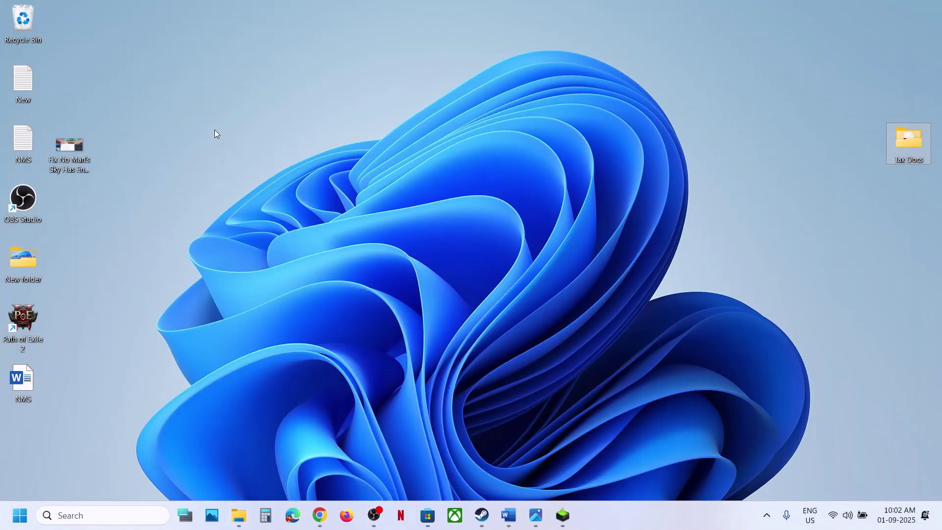
pyautogui.hotkey('ctrl', 'v')
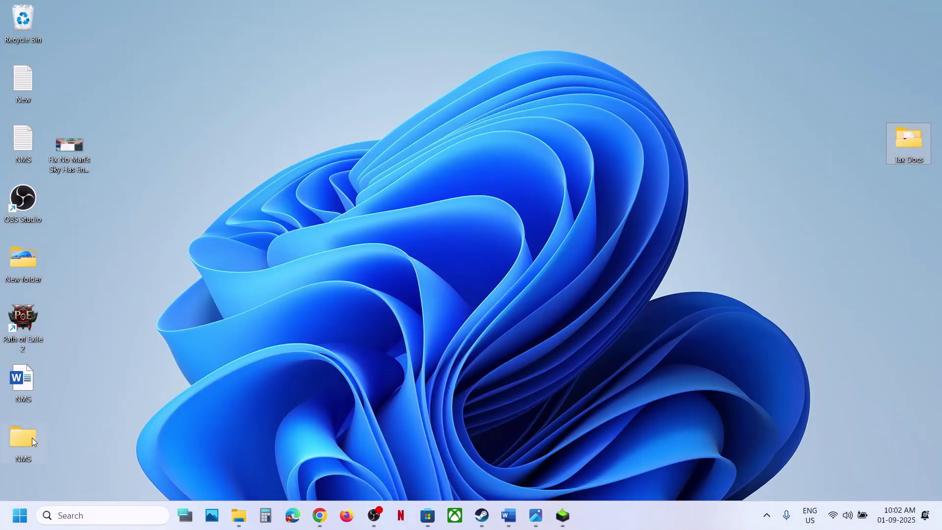
pyautogui.moveTo(33, 439); pyautogui.dragTo(490, 222)
pyautogui.press('super+d')
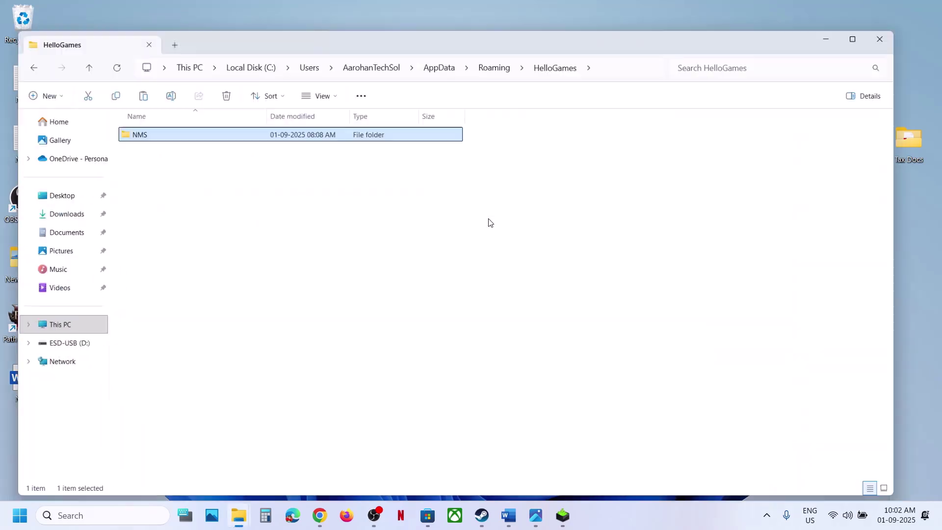
# Step: Rename the NMS folder in HelloGames to NMS.old
pyautogui.rightClick(180, 113)
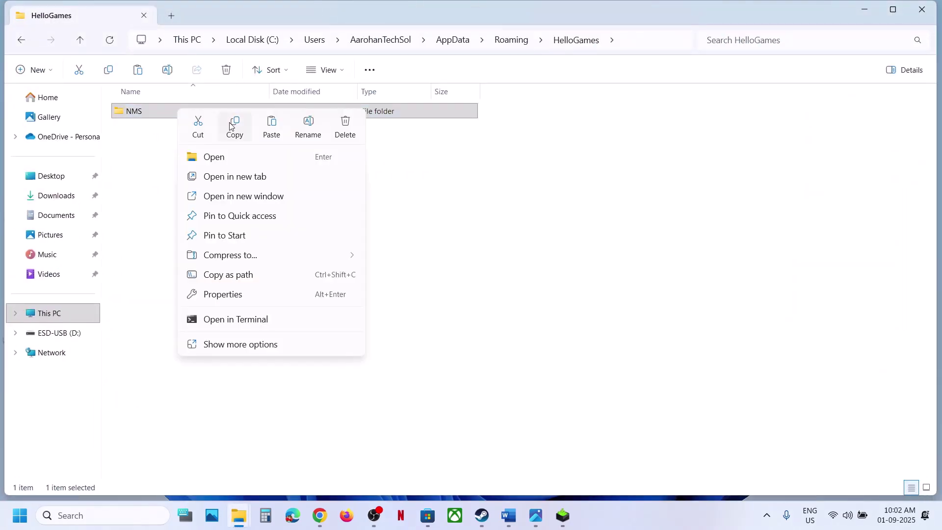
pyautogui.click(308, 127)
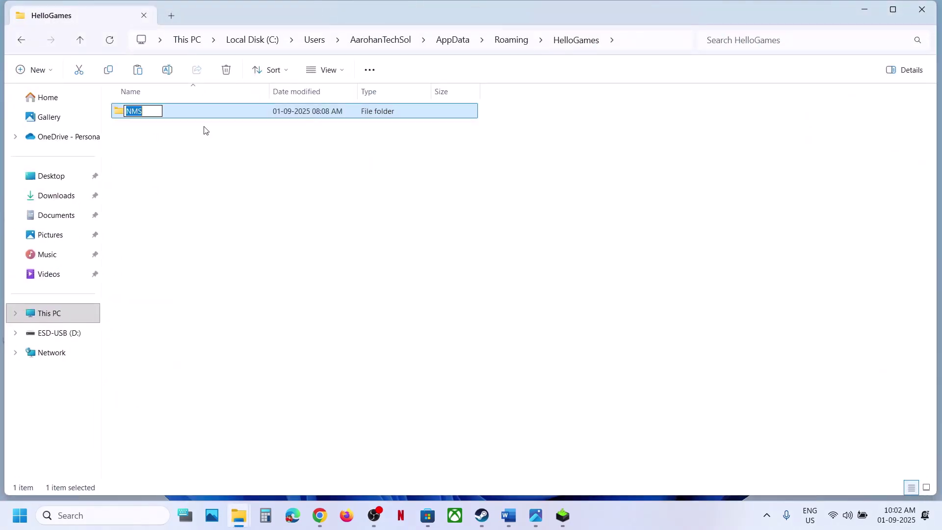
pyautogui.click(156, 113)
pyautogui.write('.old')
pyautogui.press('Return')
pyautogui.click(292, 230)
# Step: Switch to the NMS Word document and review Step 7 about disabling Steam cloud and renaming save game files
pyautogui.click(484, 526)
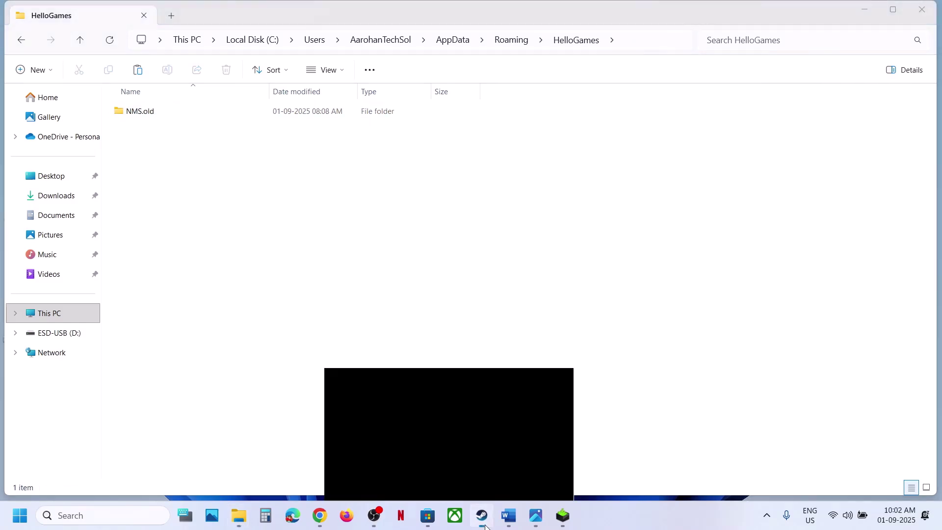
pyautogui.click(508, 515)
pyautogui.scroll(-2, 423, 297)
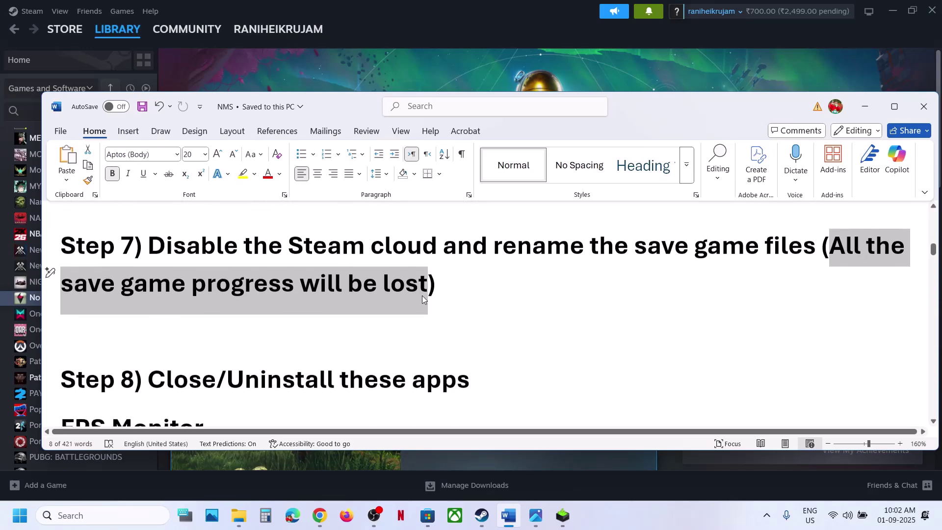
pyautogui.scroll(1, 421, 295)
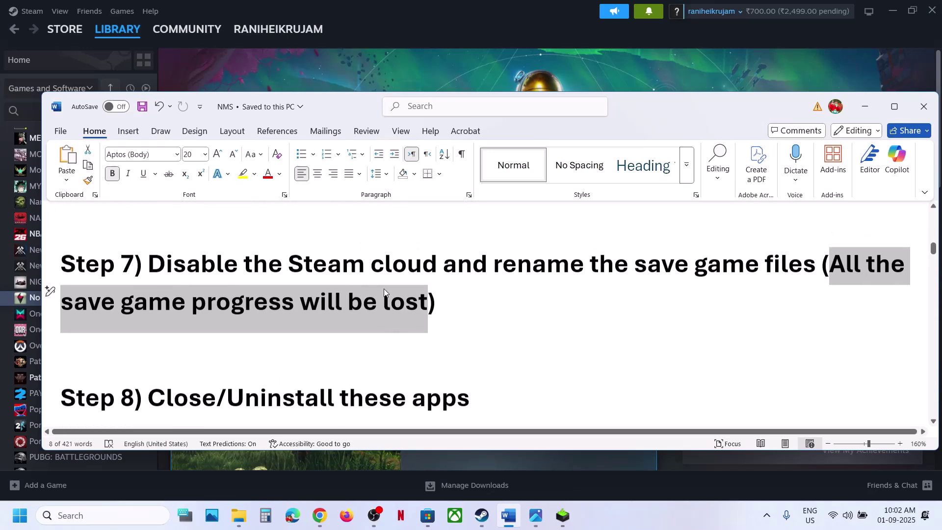
# Step: Return to Steam and turn off keeping saves in the Steam Cloud in the properties of No Man's Sky
pyautogui.click(271, 72)
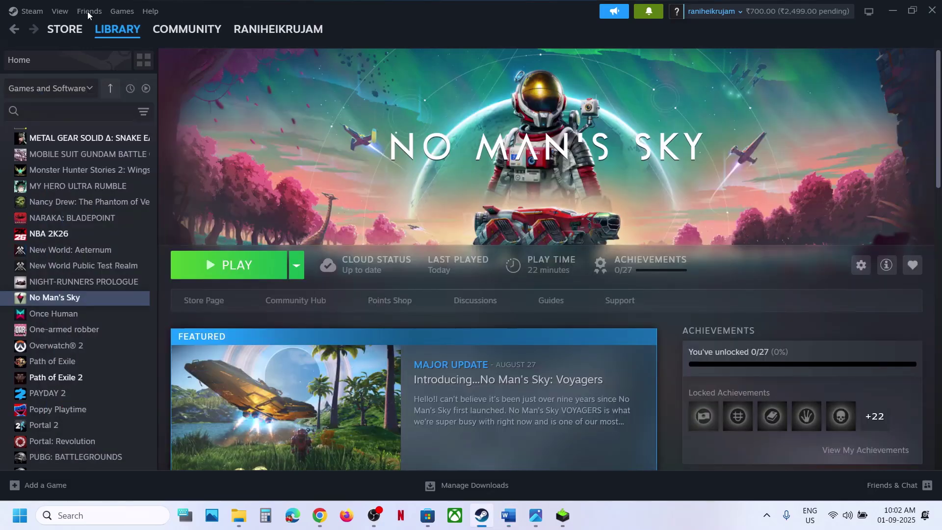
pyautogui.rightClick(74, 299)
pyautogui.click(103, 389)
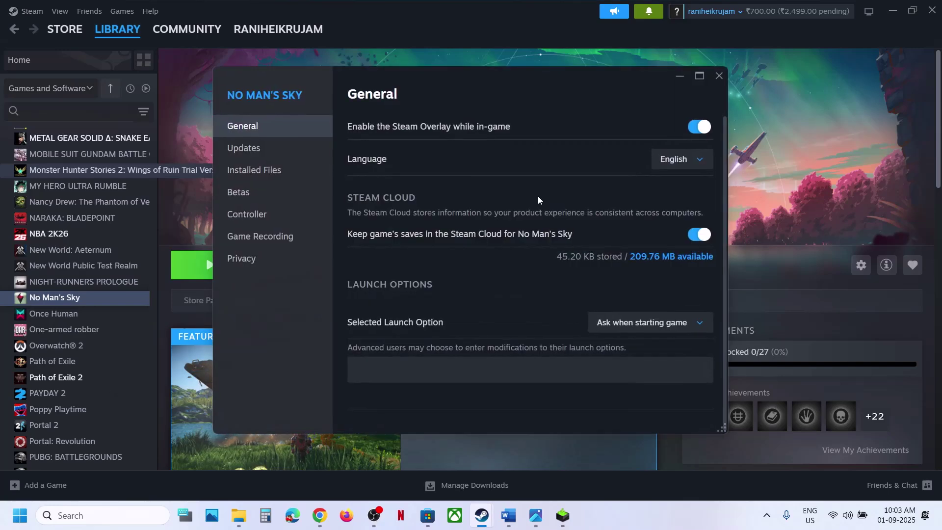
pyautogui.click(689, 234)
pyautogui.click(718, 77)
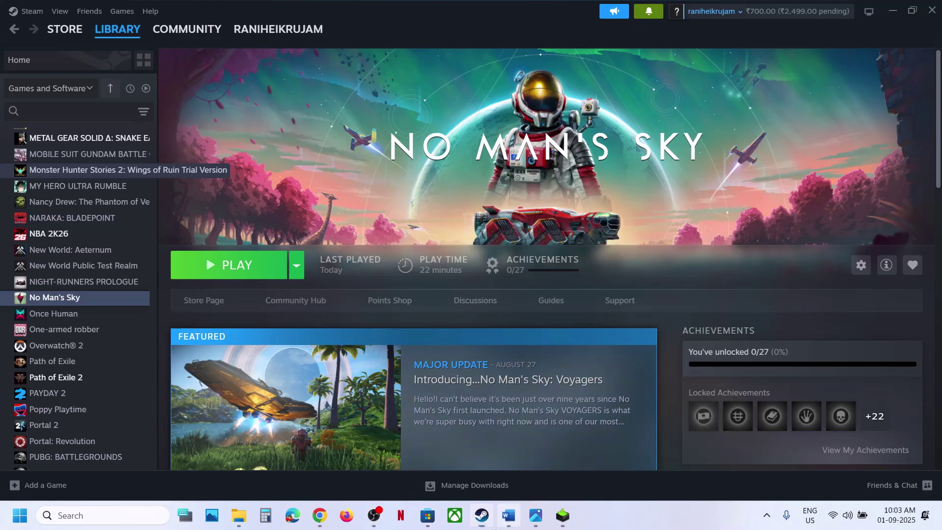
# Step: Switch to the NMS Word document, read the Step 8 heading about closing or uninstalling apps, and maximize the window
pyautogui.click(508, 515)
pyautogui.scroll(-3, 336, 314)
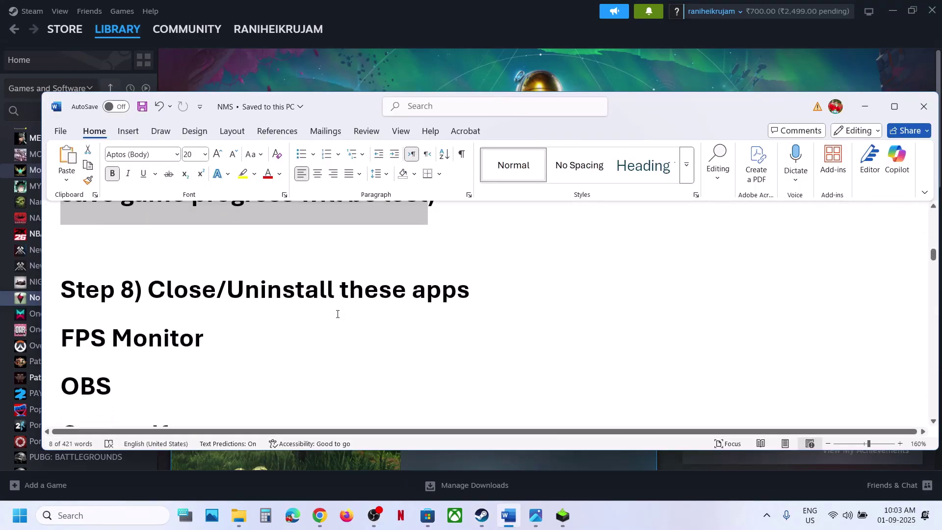
pyautogui.moveTo(256, 289); pyautogui.dragTo(469, 285)
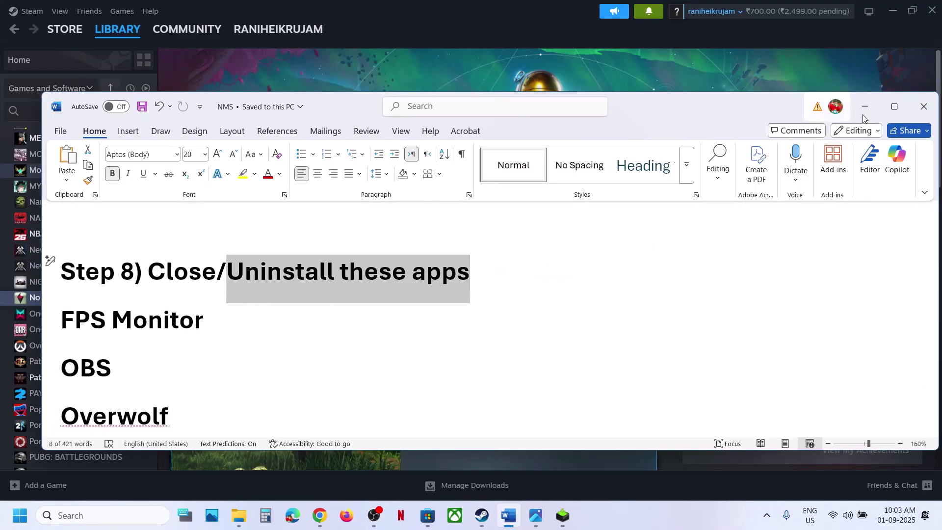
pyautogui.click(886, 107)
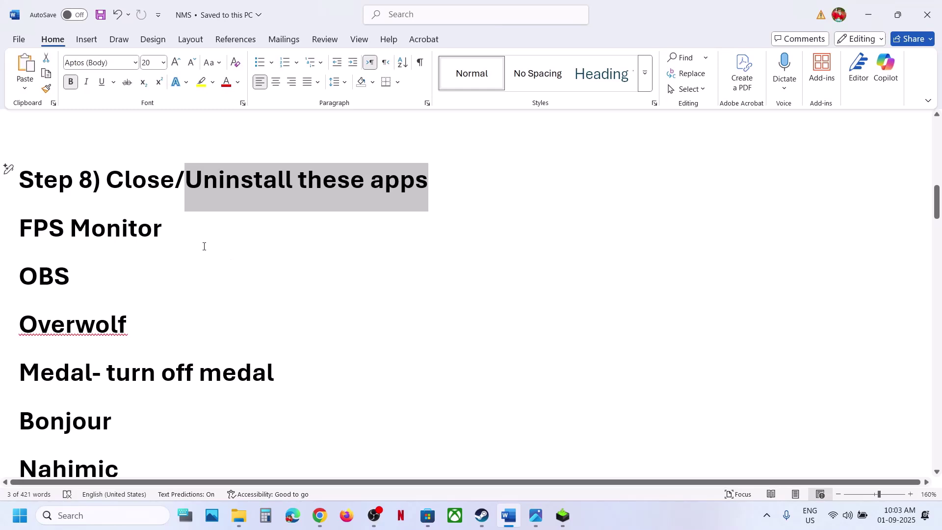
# Step: Highlight FPS Monitor in the Step 8 list and check the hidden system tray icons for running background apps
pyautogui.tripleClick(168, 227)
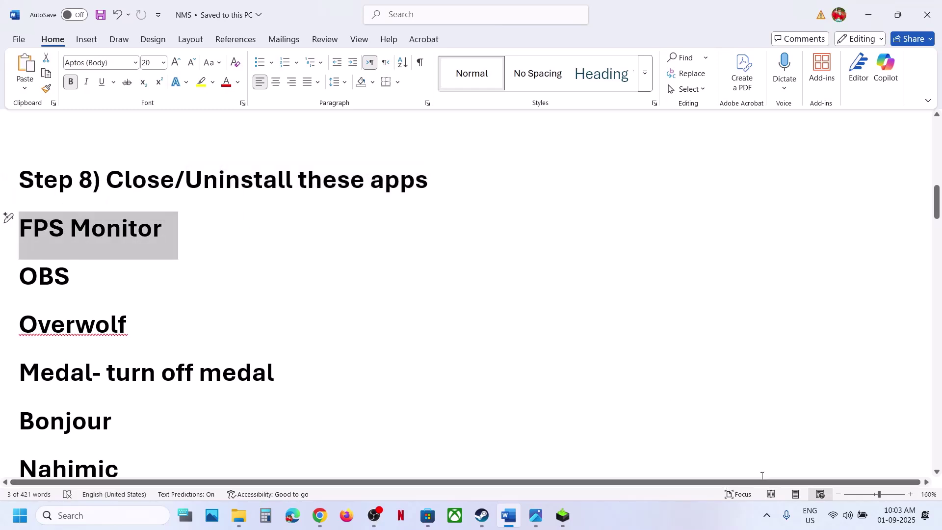
pyautogui.click(766, 518)
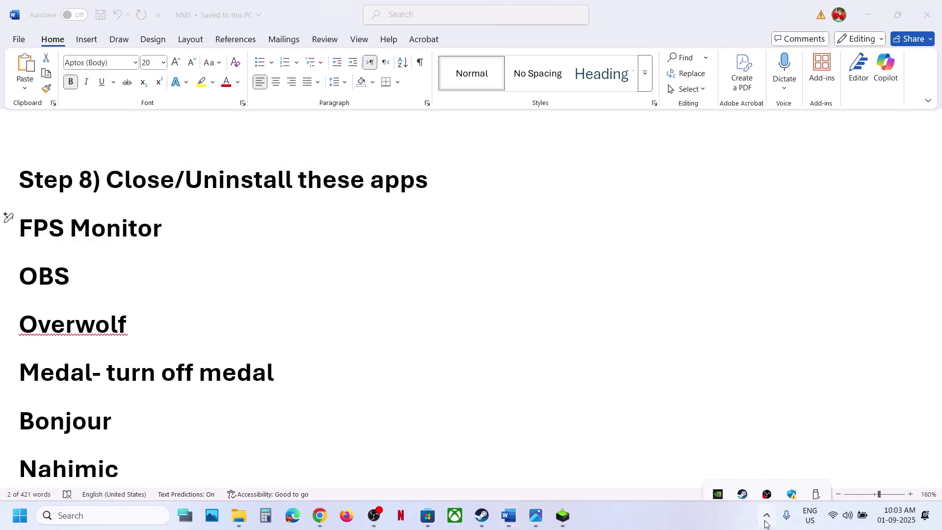
pyautogui.click(677, 528)
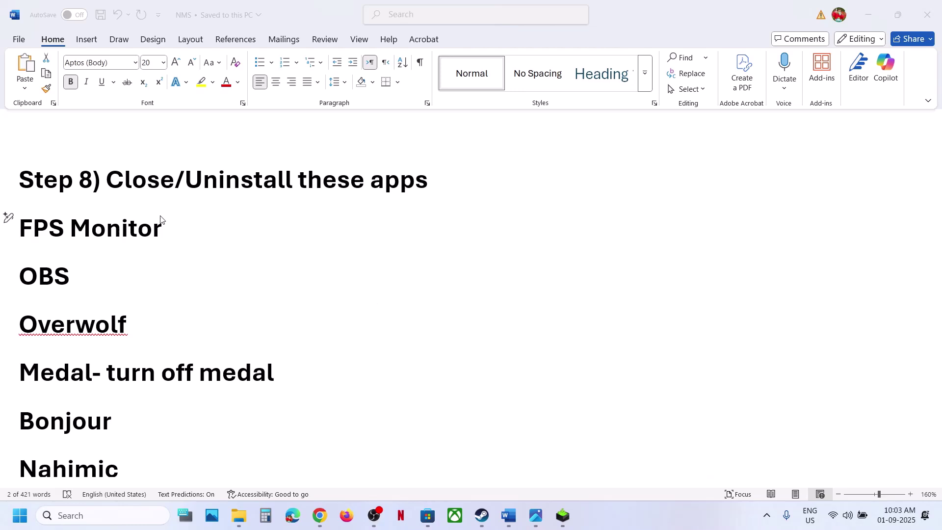
# Step: Highlight OBS in the Step 8 list and view the Exit option of its system tray icon without exiting
pyautogui.doubleClick(43, 280)
pyautogui.click(768, 519)
pyautogui.rightClick(766, 478)
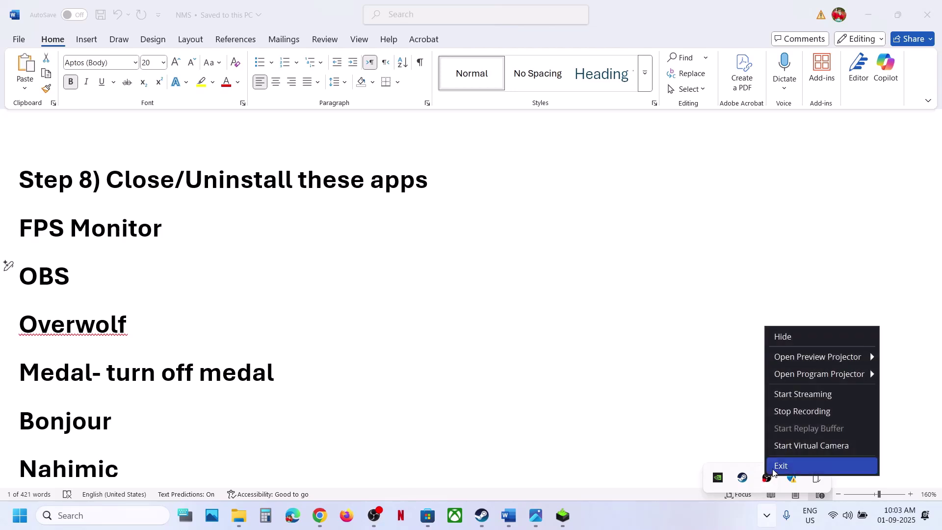
pyautogui.click(201, 293)
pyautogui.click(75, 283)
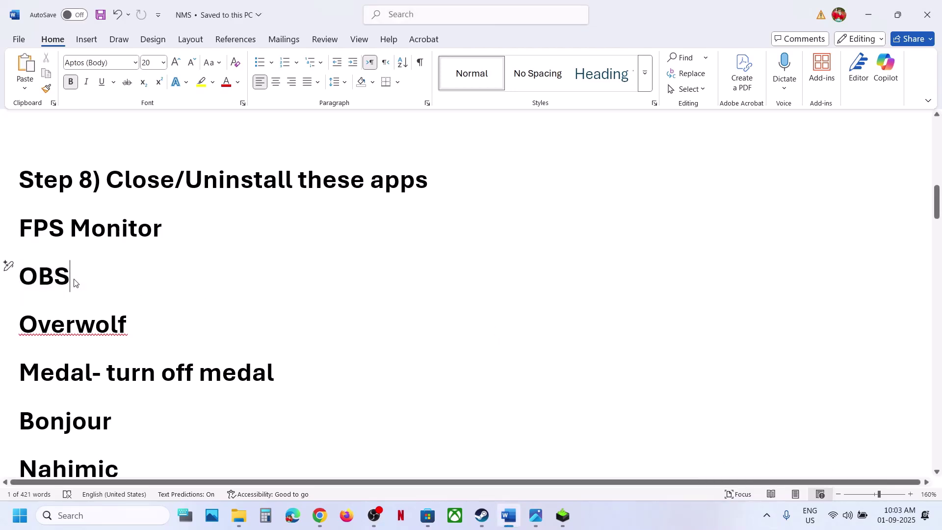
# Step: Highlight the Uninstall instruction in the Step 8 heading and read the Overwolf and Medal entries in the app list
pyautogui.moveTo(196, 188); pyautogui.dragTo(278, 189)
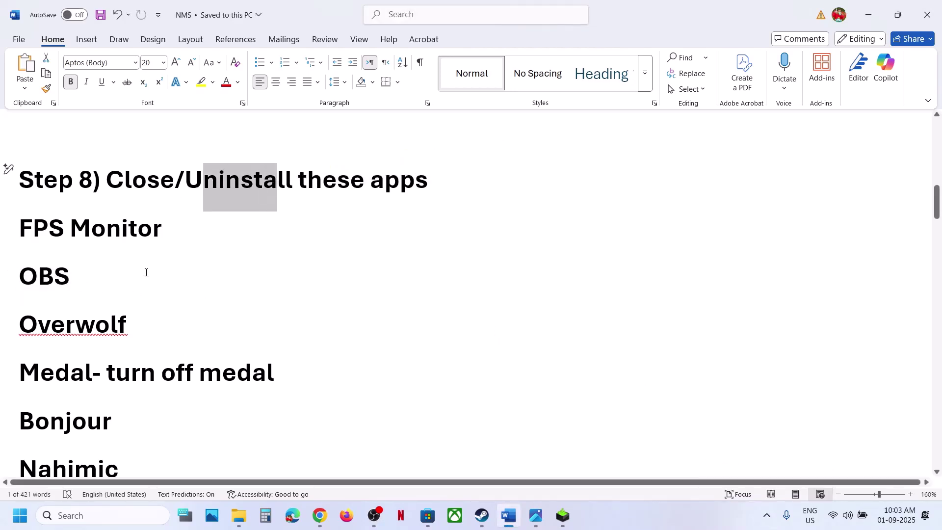
pyautogui.moveTo(31, 324); pyautogui.dragTo(165, 333)
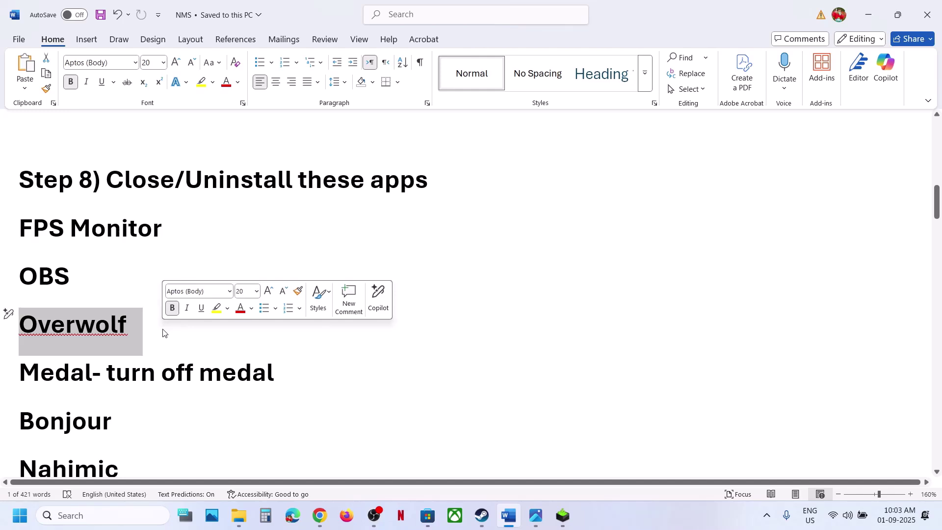
pyautogui.scroll(-1, 163, 332)
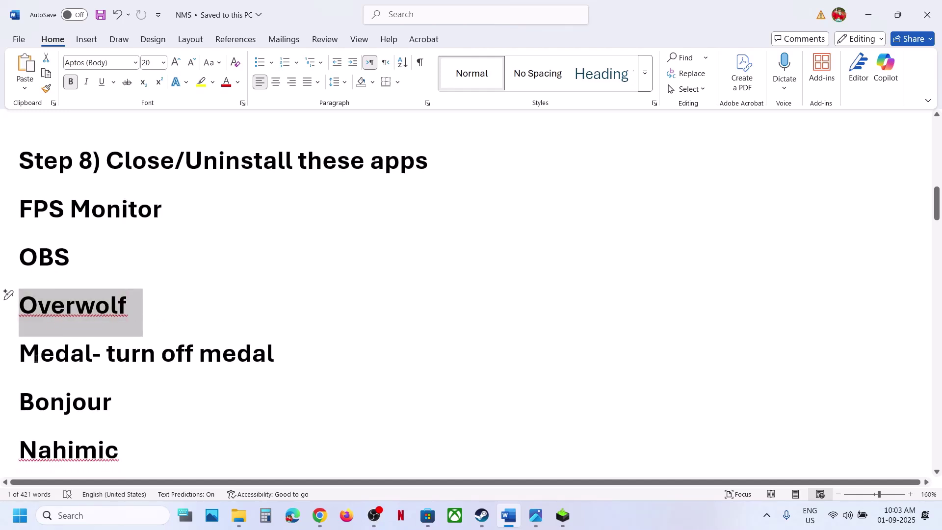
pyautogui.moveTo(33, 355); pyautogui.dragTo(70, 355)
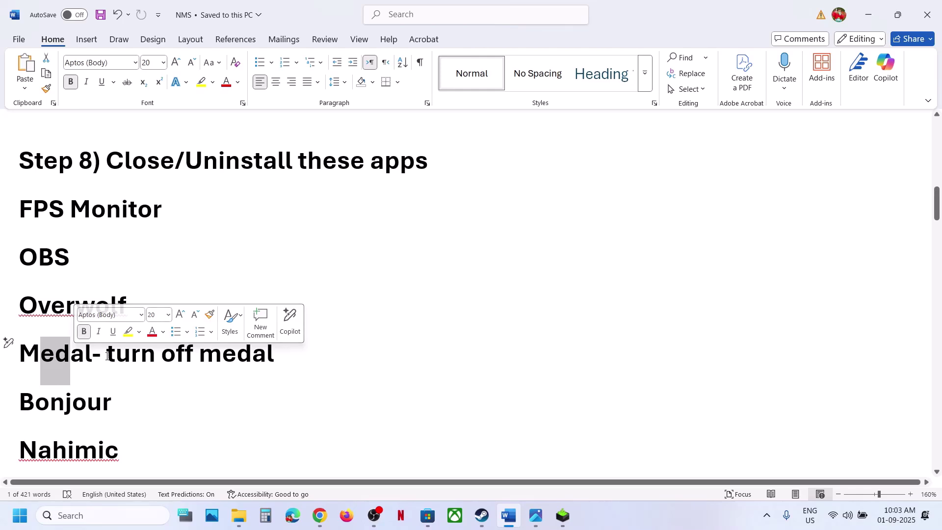
# Step: Highlight the FPS Monitor through Medal entries in the Step 8 list, and read the note to turn off Medal
pyautogui.moveTo(20, 209); pyautogui.dragTo(259, 354)
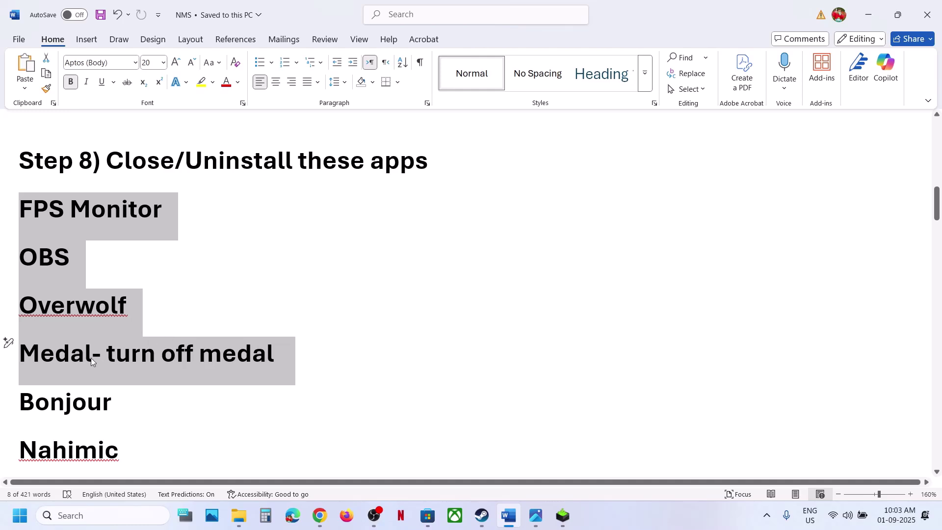
pyautogui.click(103, 357)
pyautogui.hotkey('shift', 'End')
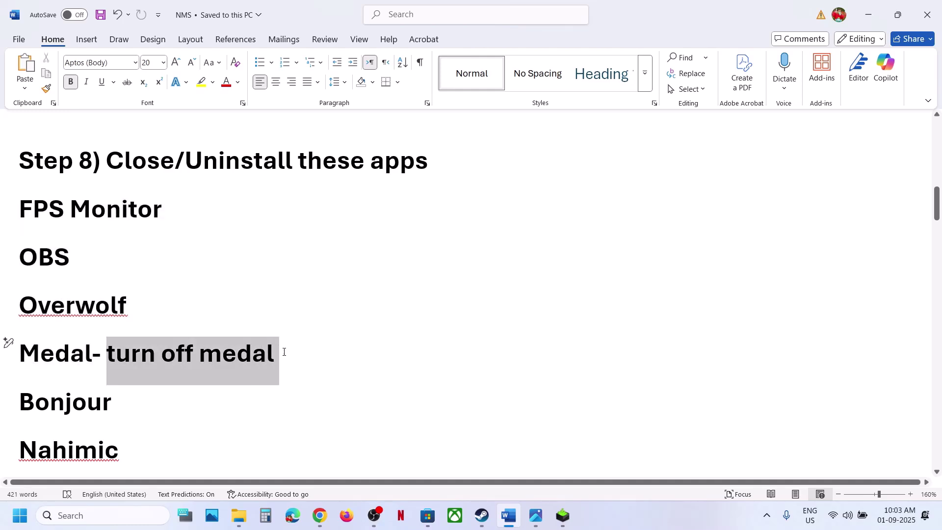
pyautogui.hotkey('shift', 'Home')
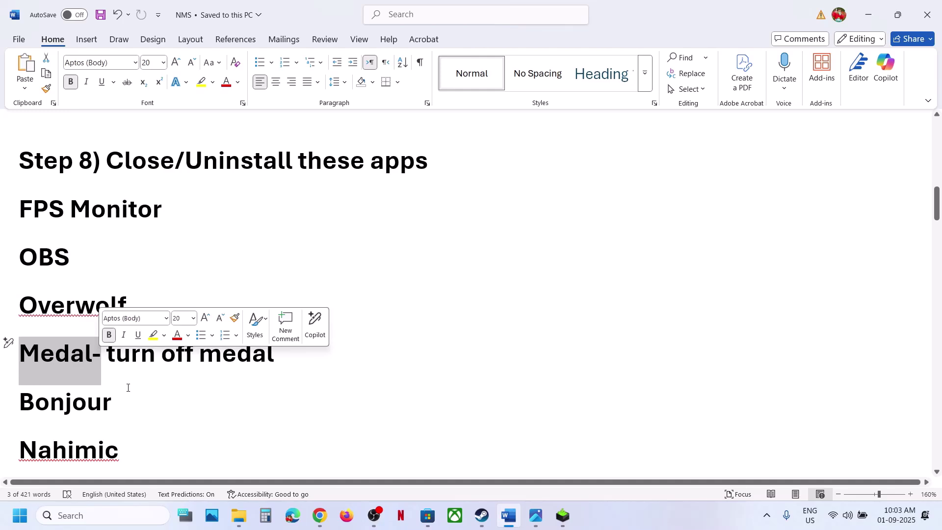
# Step: Highlight the Bonjour and Nahimic entries in the Step 8 app list
pyautogui.scroll(-2, 128, 387)
pyautogui.moveTo(33, 300); pyautogui.dragTo(147, 381)
pyautogui.scroll(-1, 147, 381)
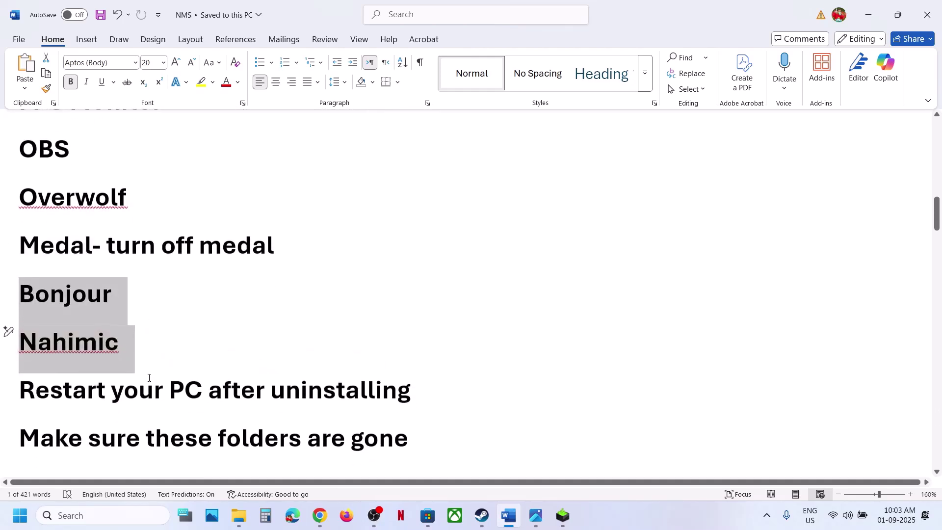
pyautogui.click(144, 322)
pyautogui.scroll(2, 145, 320)
pyautogui.scroll(-3, 145, 319)
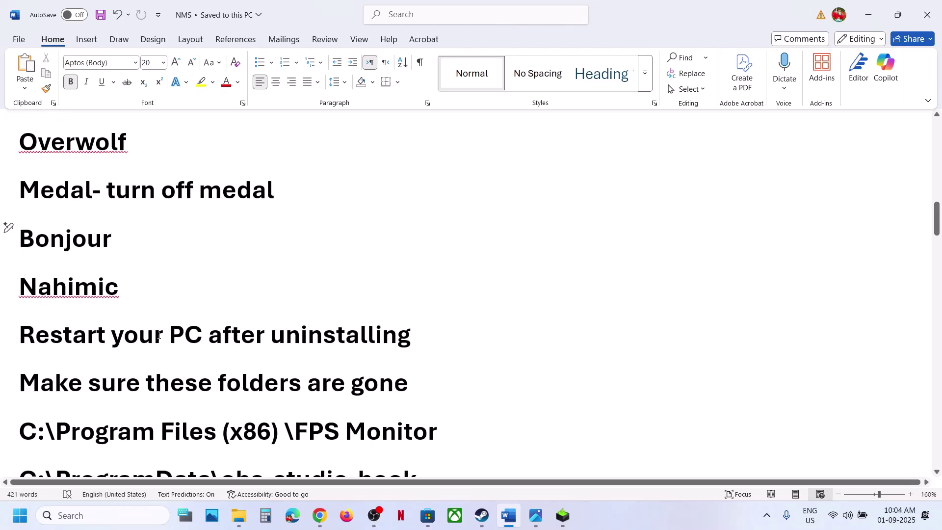
# Step: Highlight the restart reminder, the folder paths that must be gone, and the Step 9 instructions on administrator and compatibility mode
pyautogui.tripleClick(76, 338)
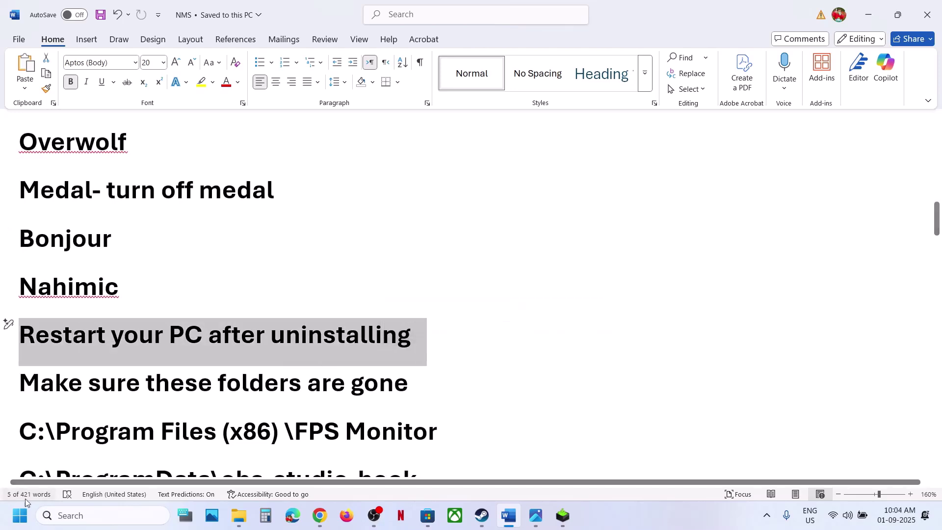
pyautogui.scroll(-3, 131, 411)
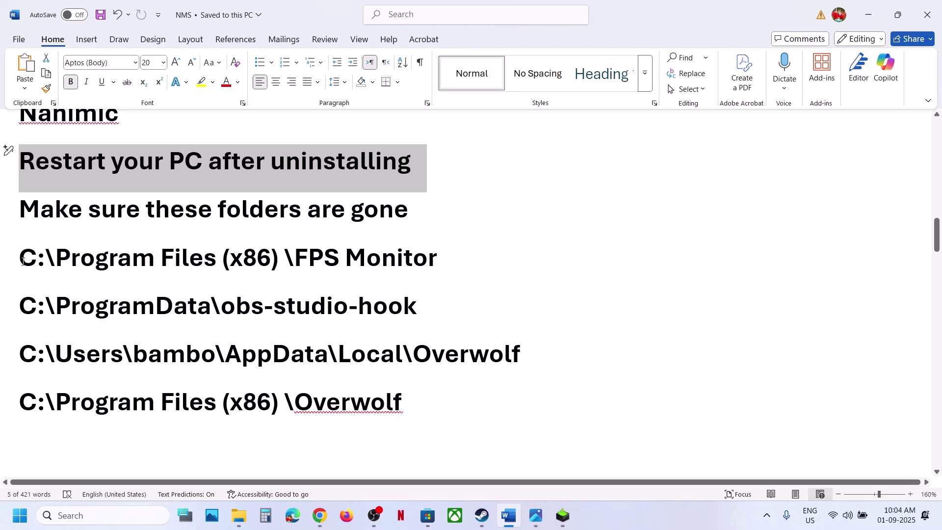
pyautogui.moveTo(23, 261); pyautogui.dragTo(426, 403)
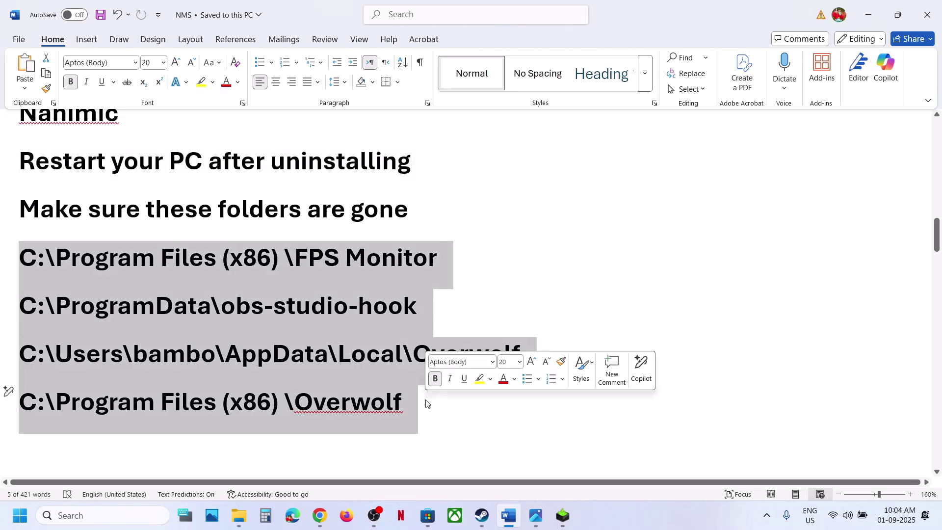
pyautogui.click(426, 403)
pyautogui.scroll(-5, 426, 400)
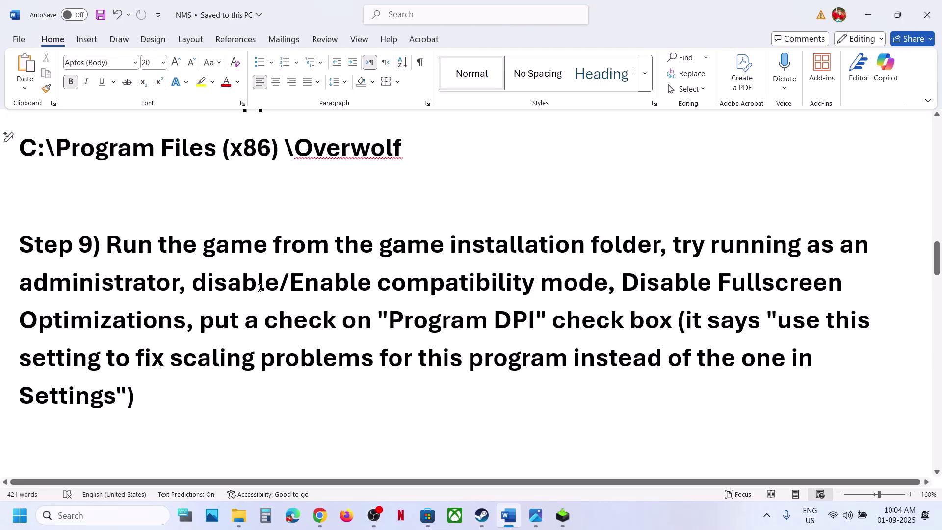
pyautogui.moveTo(159, 257); pyautogui.dragTo(620, 283)
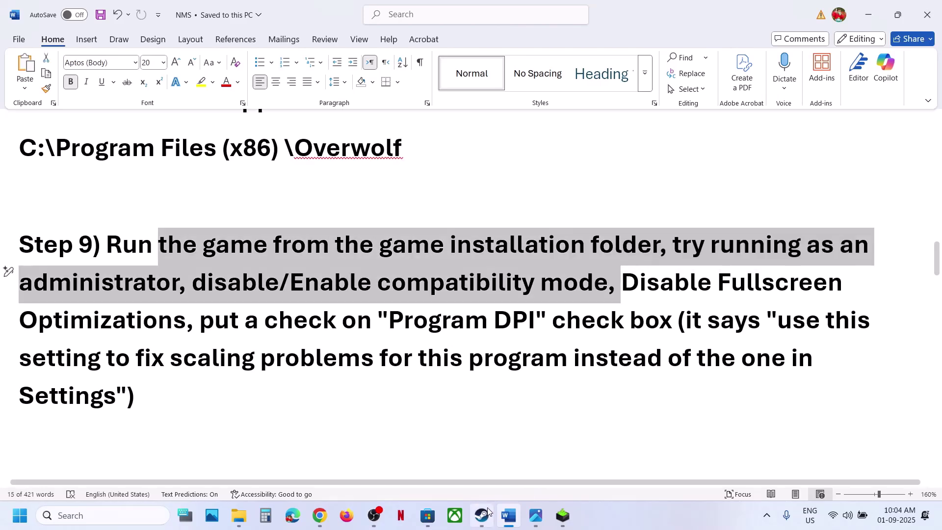
# Step: Switch to Steam and open the Binaries folder within No Man's Sky's local installation files
pyautogui.click(478, 524)
pyautogui.rightClick(94, 301)
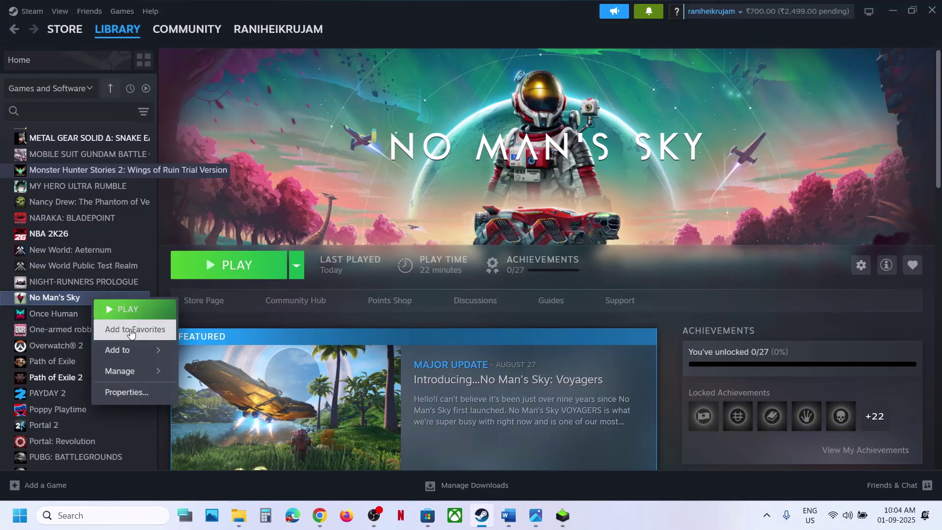
pyautogui.moveTo(134, 373)
pyautogui.click(228, 396)
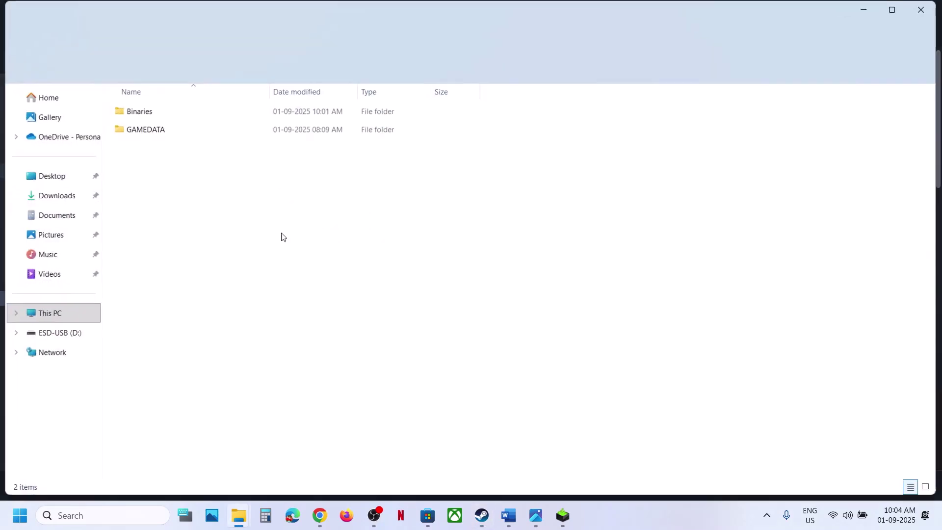
pyautogui.click(152, 118)
pyautogui.doubleClick(152, 117)
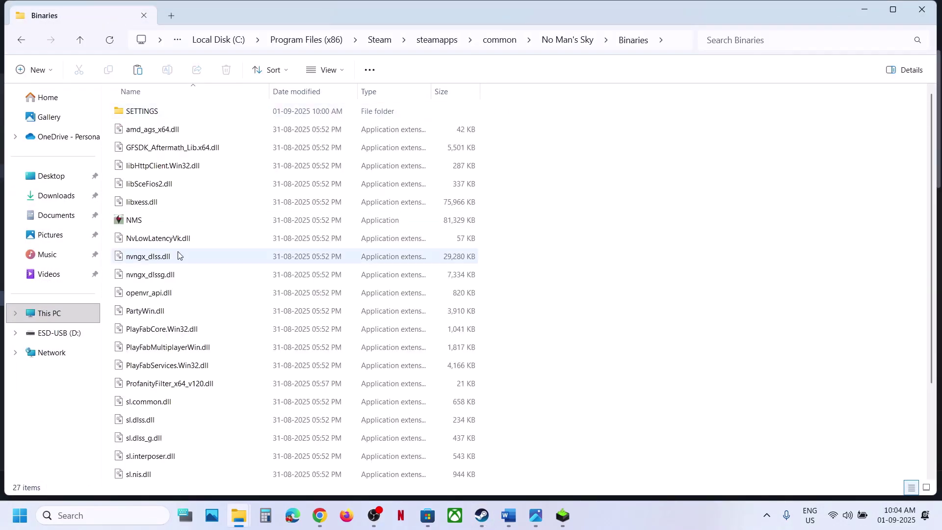
# Step: Set the NMS application to run as an administrator in its compatibility properties and save the change
pyautogui.scroll(-2, 131, 139)
pyautogui.click(134, 141)
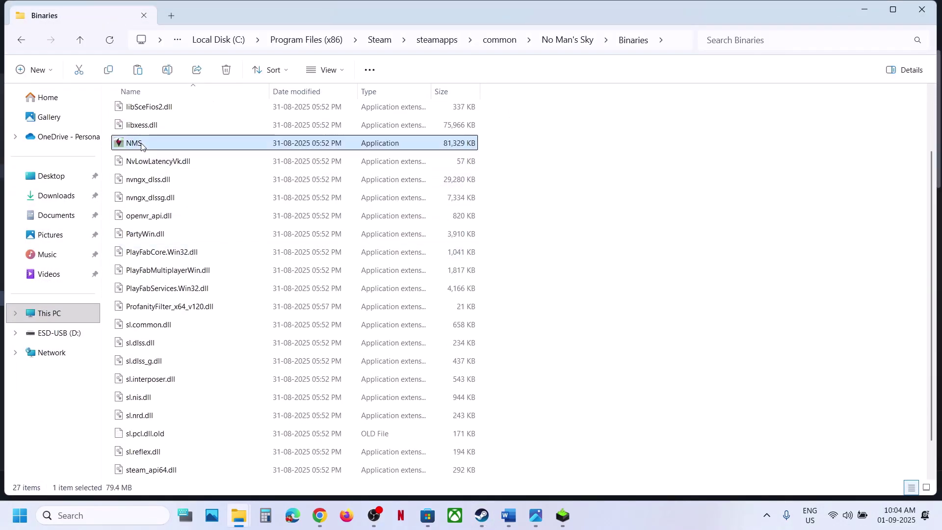
pyautogui.rightClick(182, 144)
pyautogui.click(256, 348)
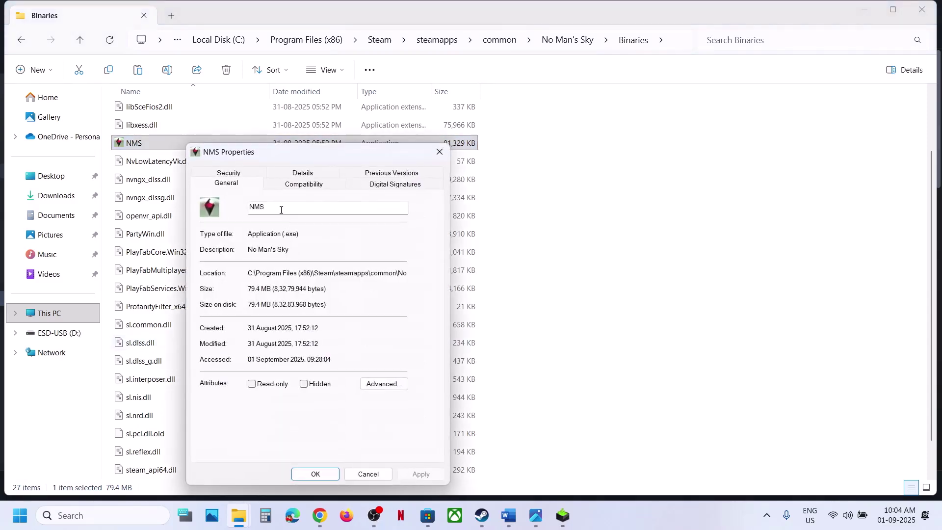
pyautogui.click(304, 184)
pyautogui.click(210, 376)
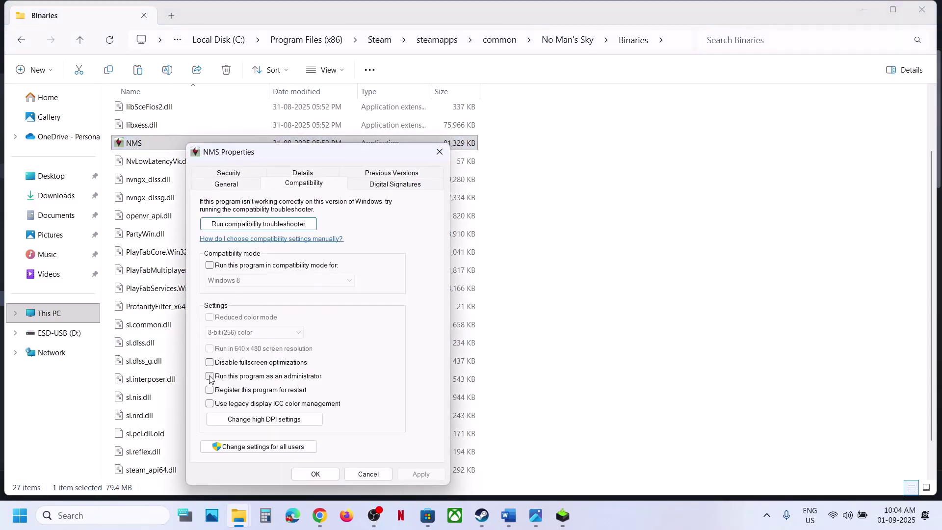
pyautogui.click(420, 474)
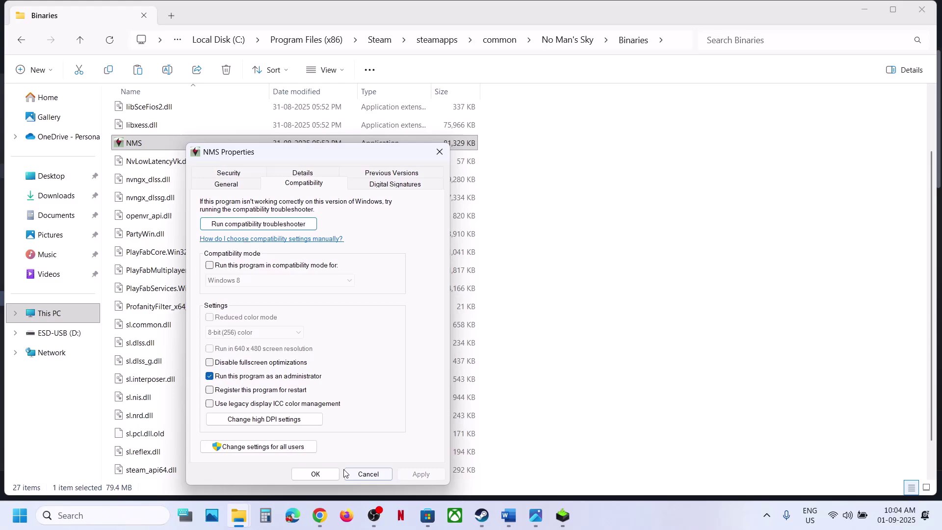
pyautogui.click(315, 474)
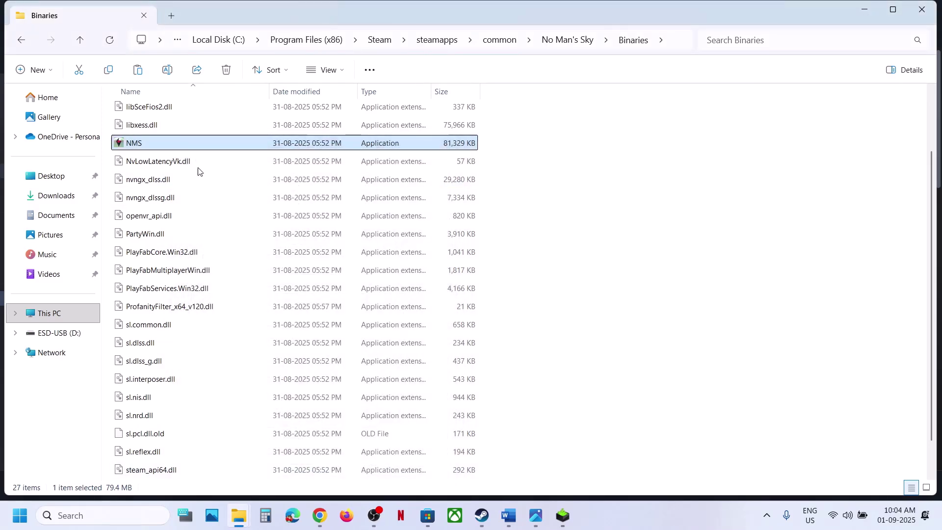
# Step: Reopen the compatibility settings in the NMS application's properties
pyautogui.rightClick(141, 145)
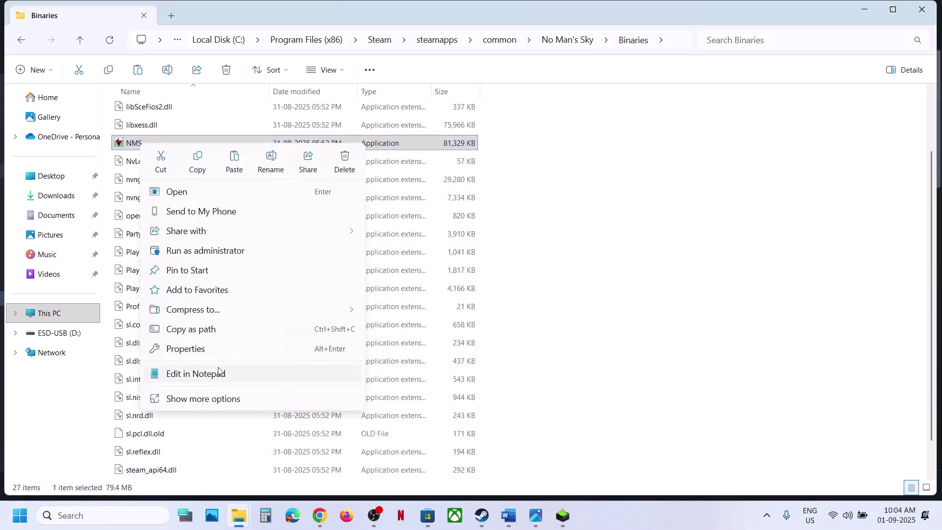
pyautogui.click(212, 354)
pyautogui.click(241, 190)
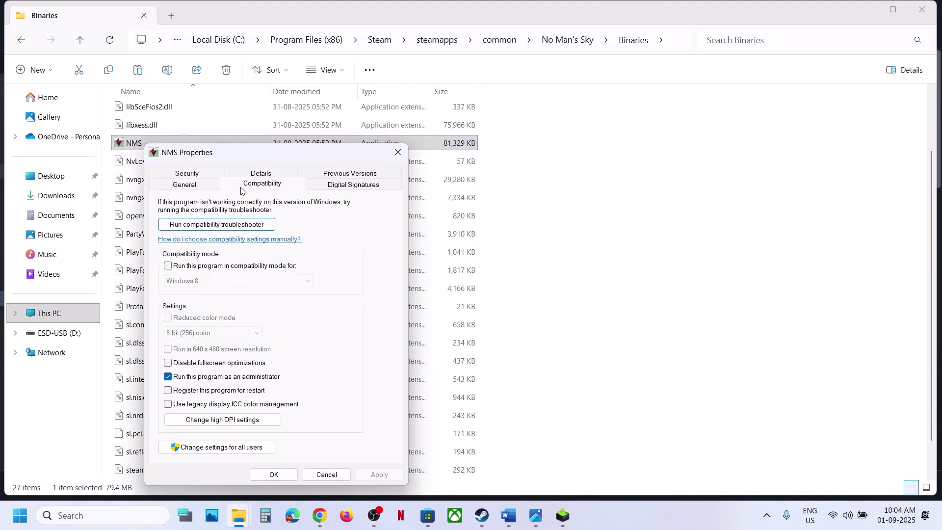
# Step: Switch to the NMS Word document, highlight "disable/Enable compatibility mode" in Step 9, and minimize the document
pyautogui.click(508, 515)
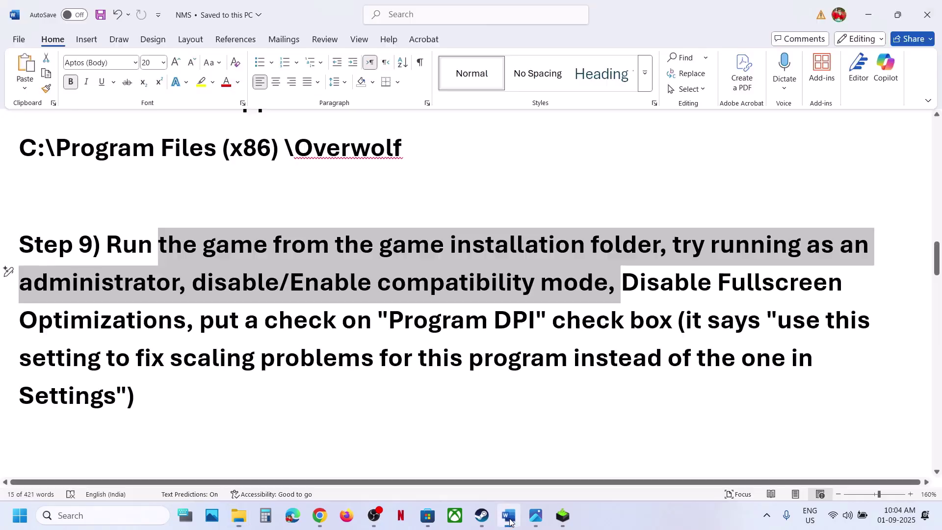
pyautogui.click(443, 346)
pyautogui.moveTo(210, 283); pyautogui.dragTo(595, 284)
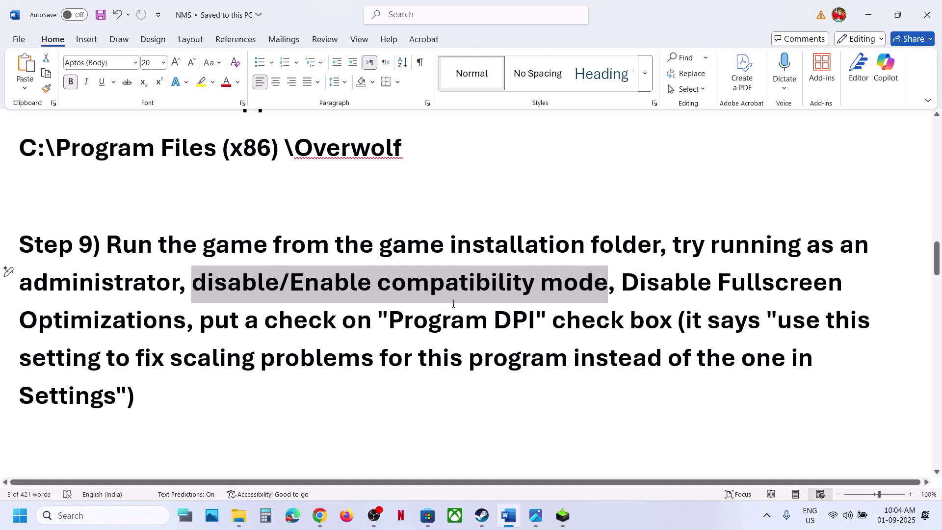
pyautogui.click(869, 15)
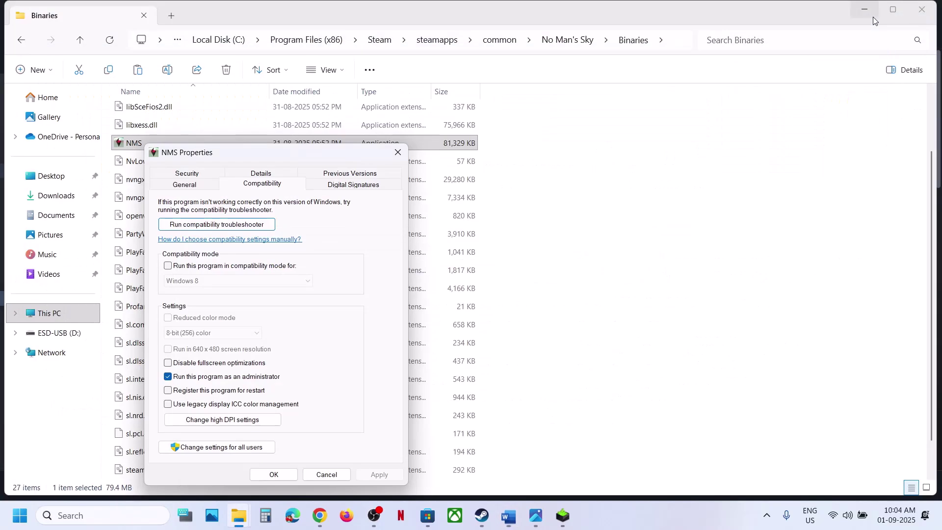
# Step: Apply Windows 8 compatibility mode to the NMS application, and turn it back off
pyautogui.click(168, 266)
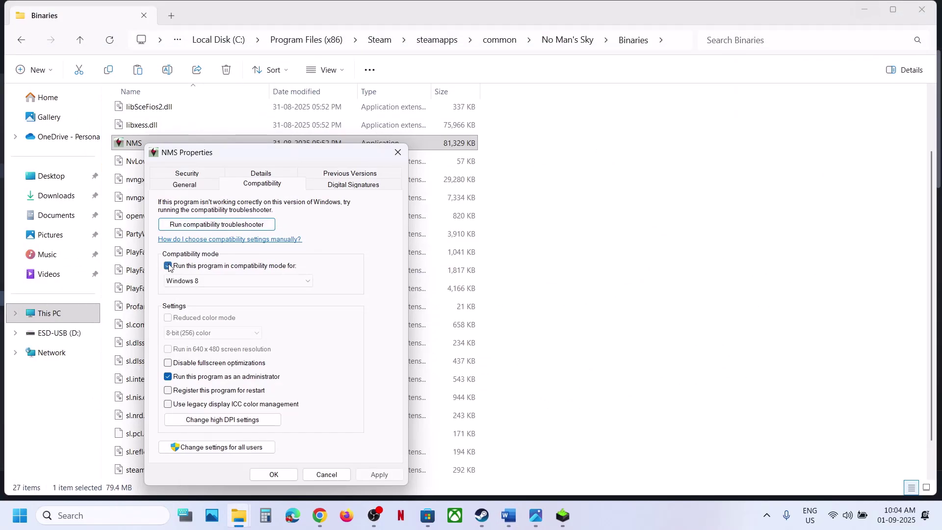
pyautogui.click(372, 472)
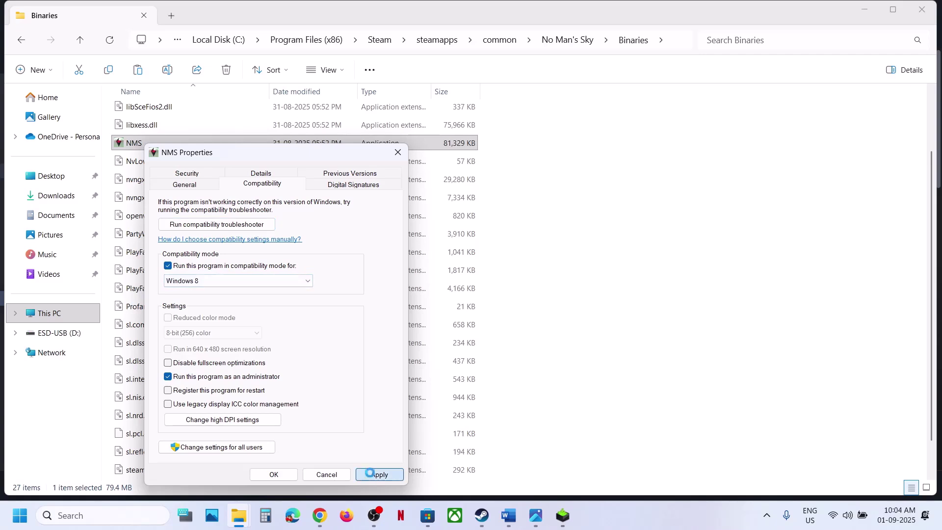
pyautogui.click(169, 266)
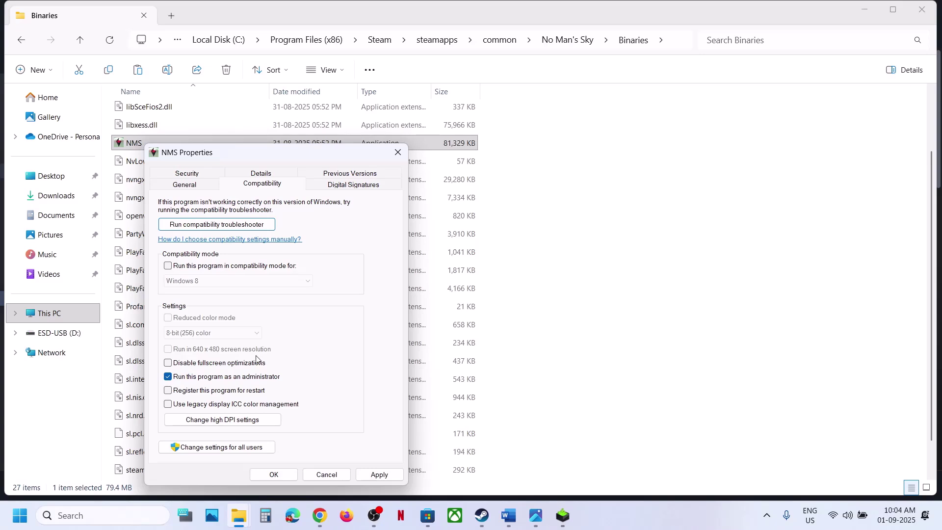
pyautogui.click(370, 477)
# Step: Enable Windows 8 compatibility mode and disable fullscreen optimizations for the NMS application, applying both changes
pyautogui.click(168, 266)
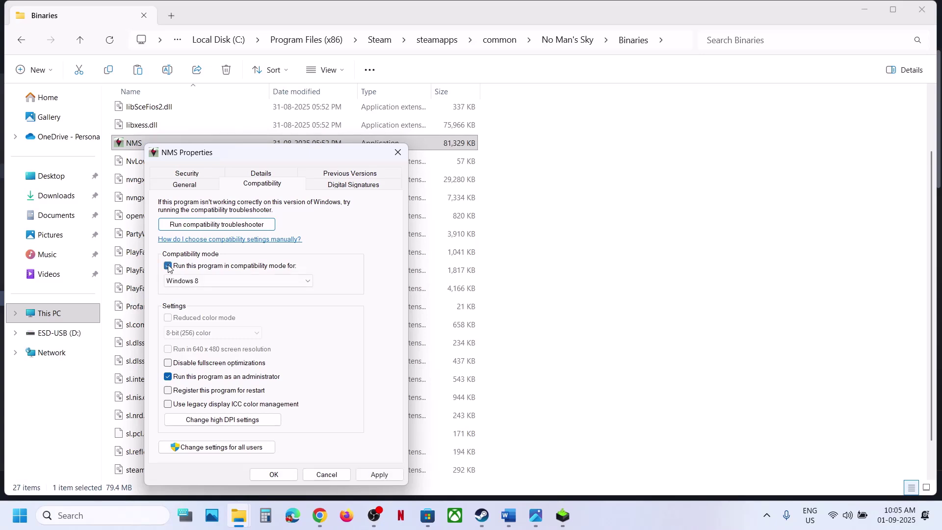
pyautogui.click(378, 474)
pyautogui.click(183, 365)
pyautogui.click(371, 475)
# Step: Enable the Program DPI setting that fixes scaling problems in the high DPI settings for NMS.exe
pyautogui.click(227, 422)
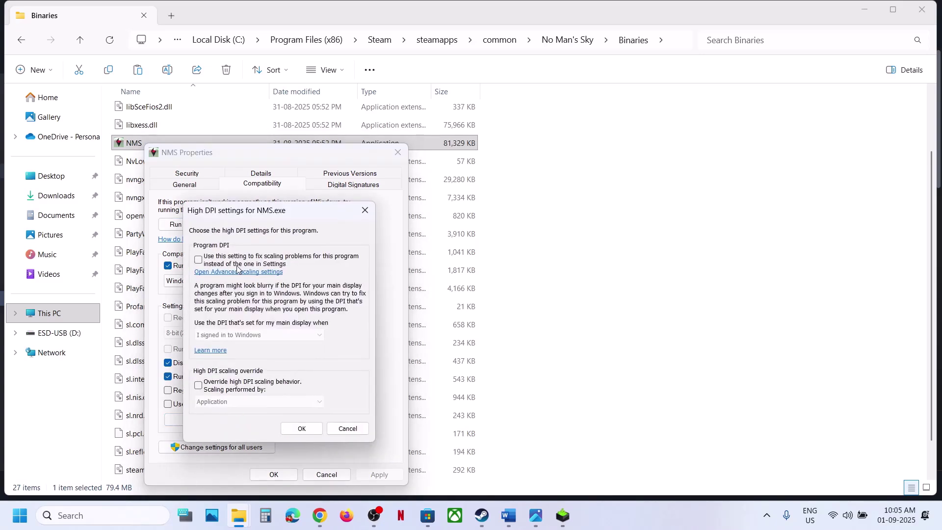
pyautogui.click(198, 259)
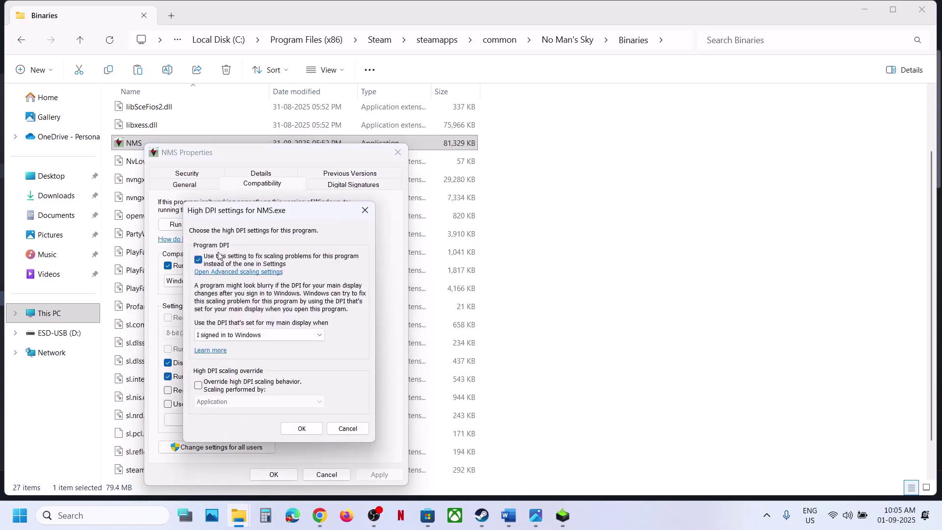
pyautogui.click(301, 428)
pyautogui.click(376, 478)
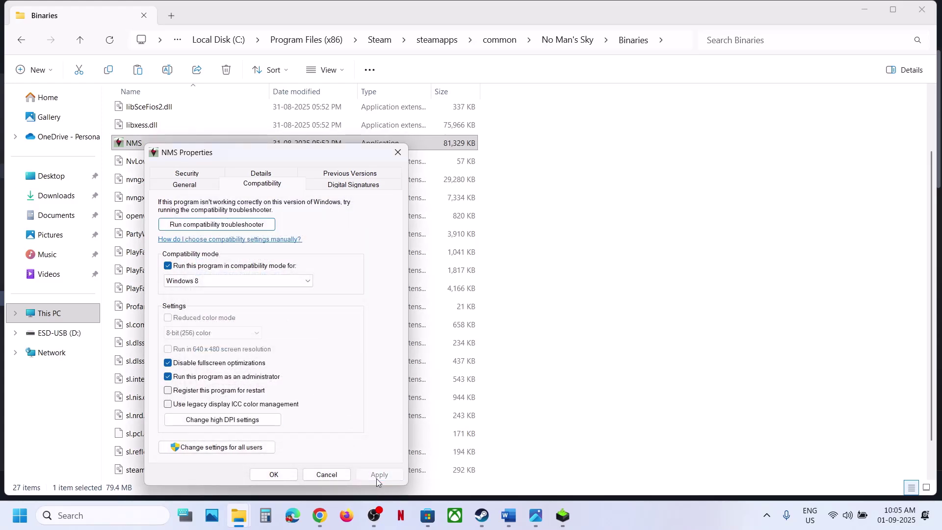
# Step: Override the high DPI scaling behavior for NMS.exe with scaling performed by Application, and save the properties
pyautogui.click(235, 420)
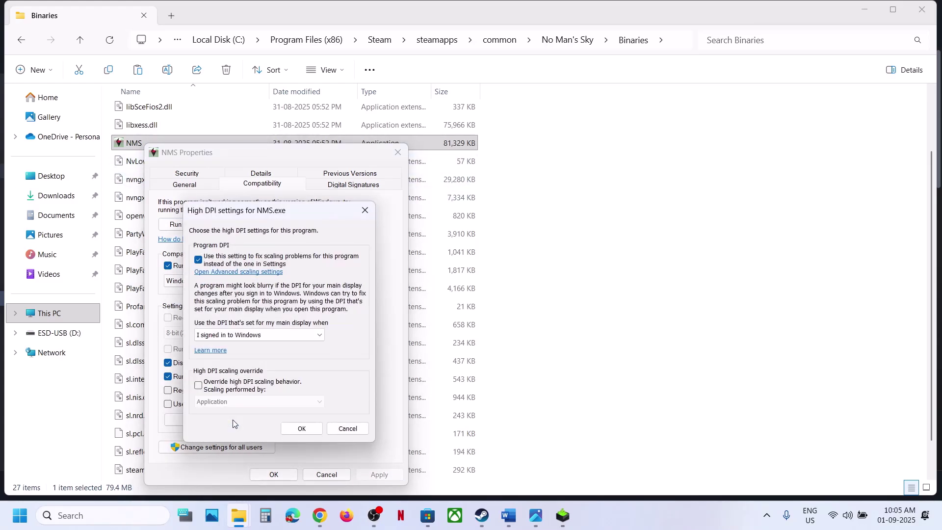
pyautogui.click(198, 385)
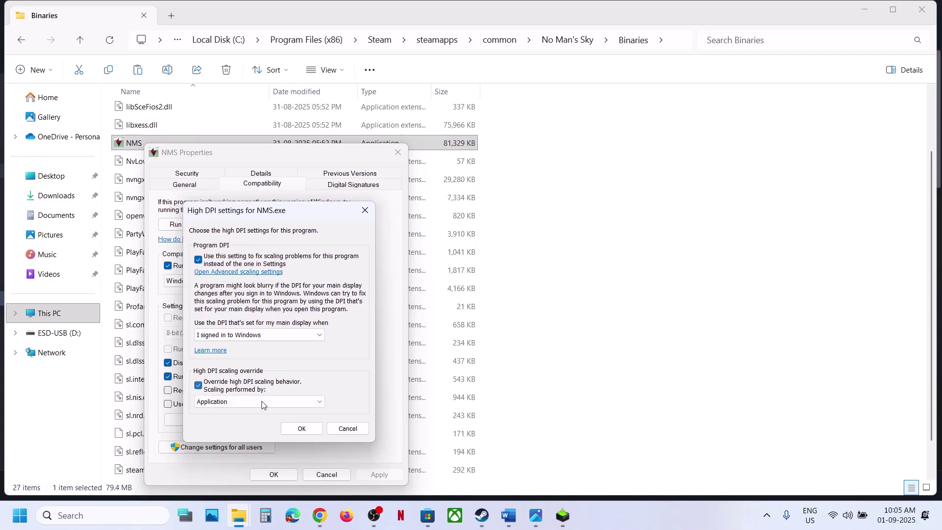
pyautogui.click(301, 428)
pyautogui.click(374, 473)
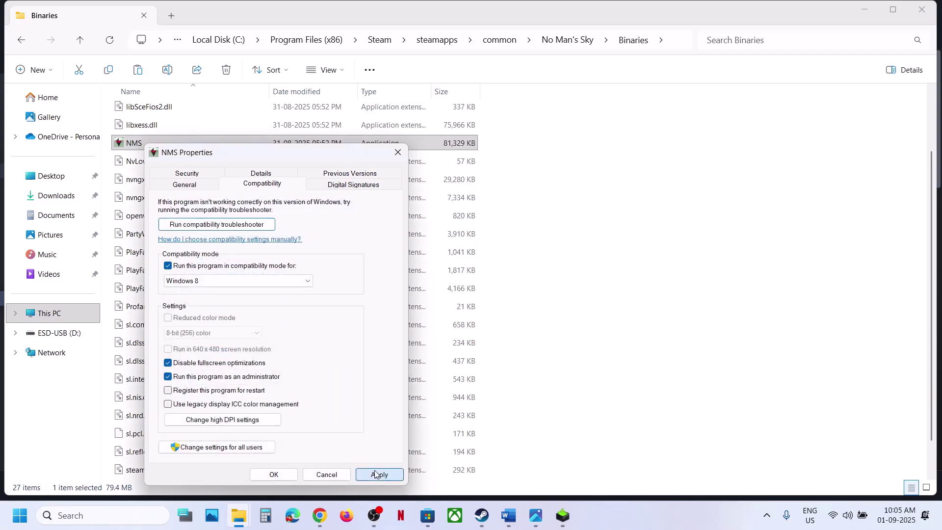
pyautogui.click(274, 475)
# Step: Turn off compatibility mode, Disable fullscreen optimizations and Run this program as an administrator in the NMS application's properties
pyautogui.rightClick(178, 145)
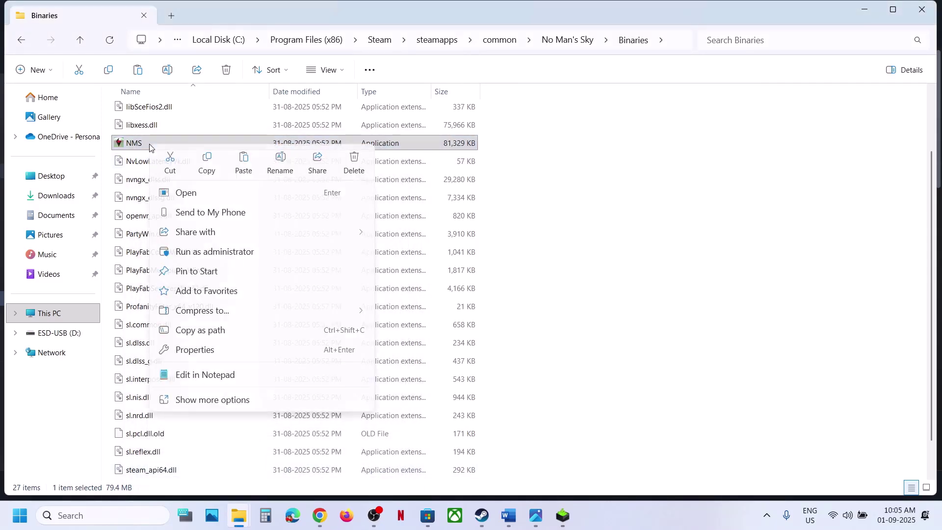
pyautogui.click(212, 357)
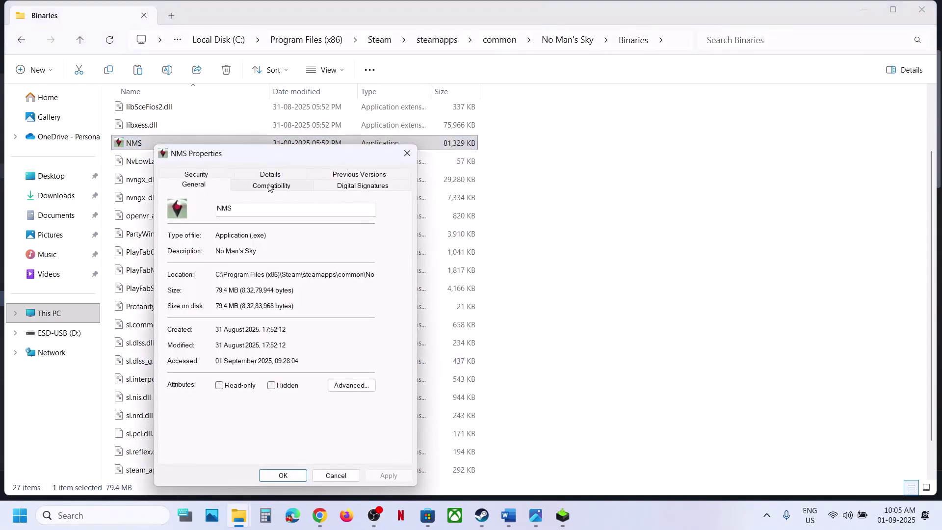
pyautogui.click(264, 190)
pyautogui.click(177, 266)
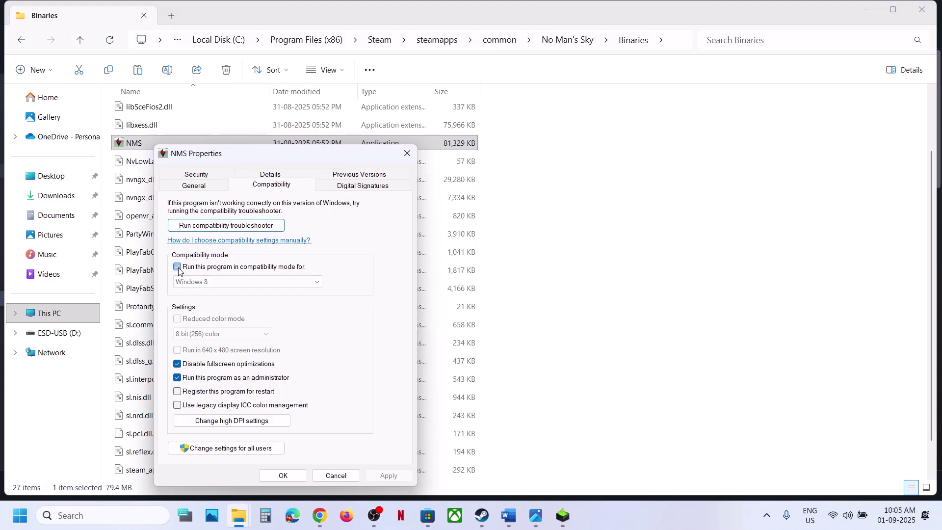
pyautogui.click(179, 364)
pyautogui.click(178, 377)
# Step: Clear the Program DPI and scaling override options in the high DPI settings for NMS.exe, and save the properties
pyautogui.click(207, 422)
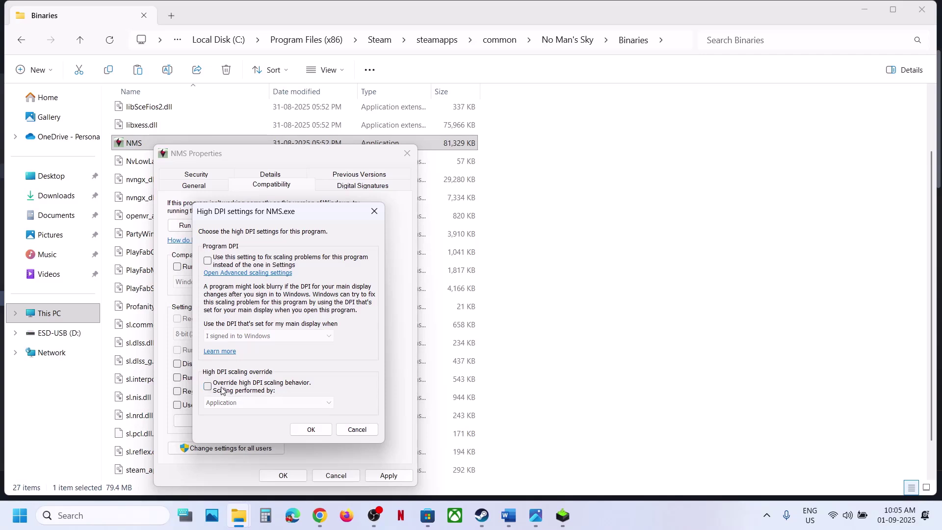
pyautogui.click(300, 430)
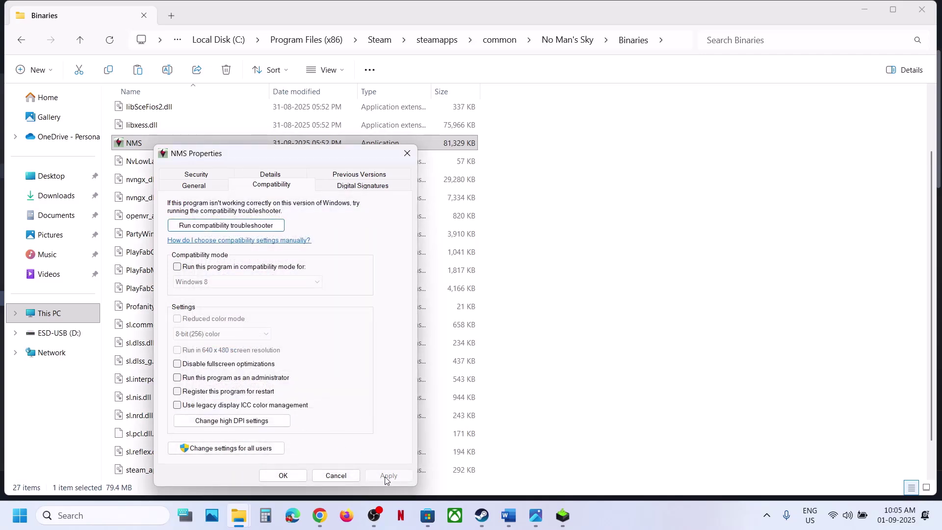
pyautogui.click(283, 475)
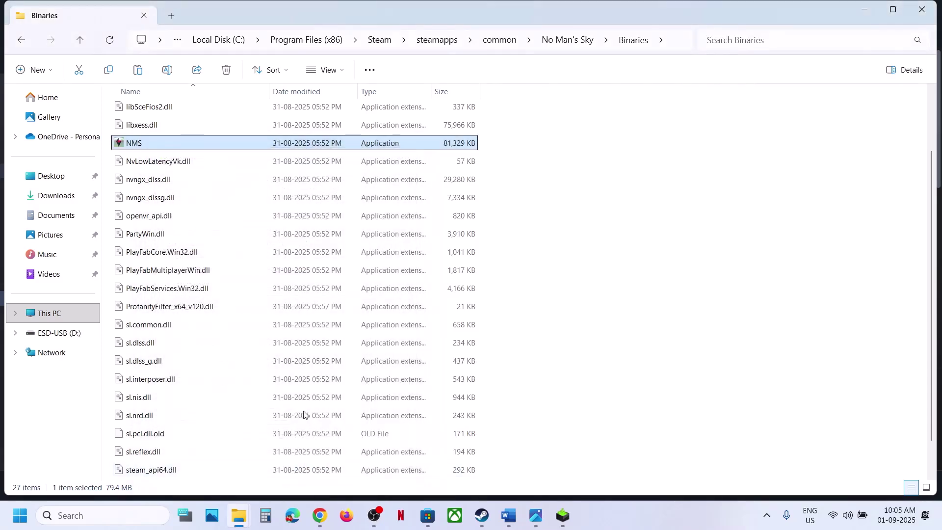
# Step: Switch to the NMS document in Word and copy the NVIDIA GeForce drivers link under Step 10
pyautogui.click(505, 519)
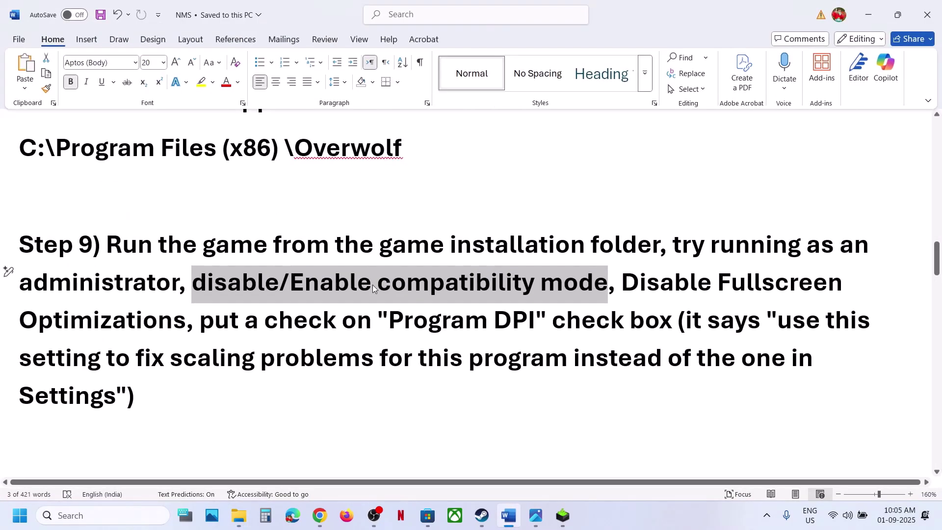
pyautogui.scroll(-1, 372, 284)
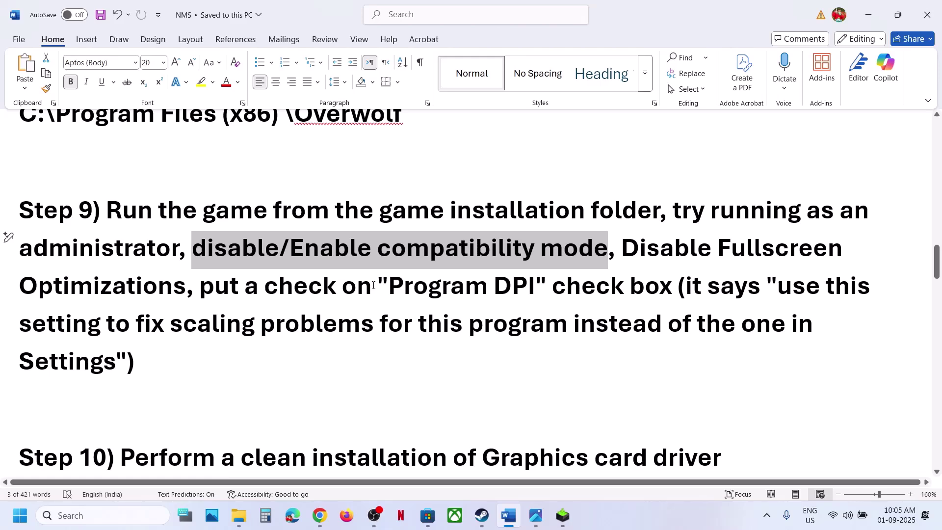
pyautogui.scroll(-4, 385, 308)
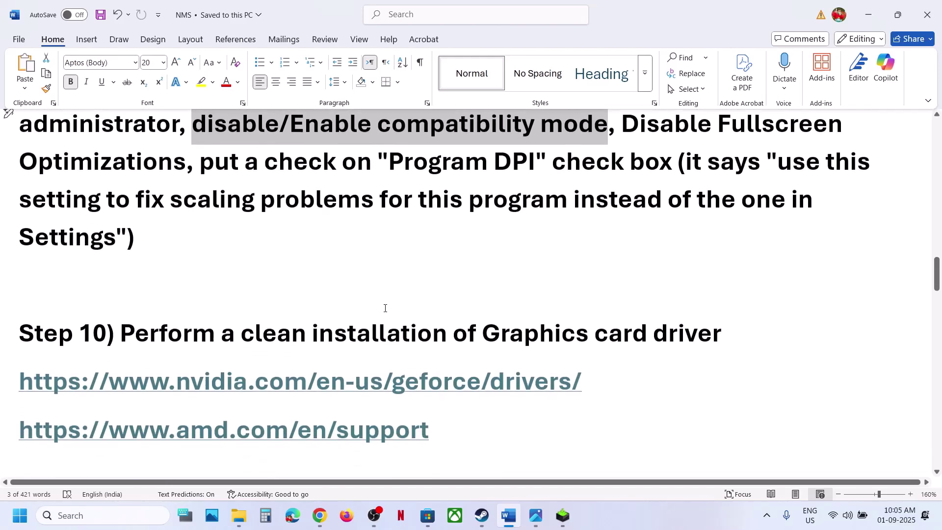
pyautogui.moveTo(240, 326); pyautogui.dragTo(650, 326)
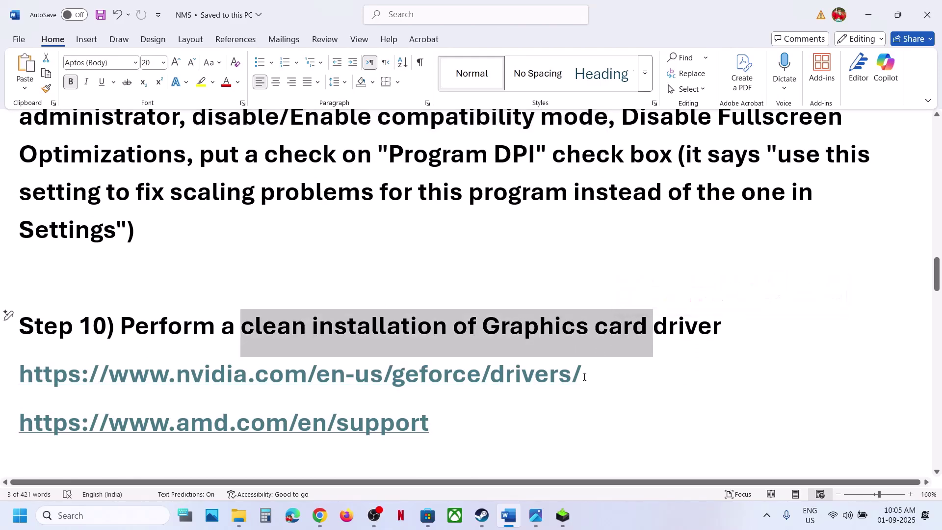
pyautogui.moveTo(582, 374); pyautogui.dragTo(10, 366)
pyautogui.hotkey('ctrl', 'c')
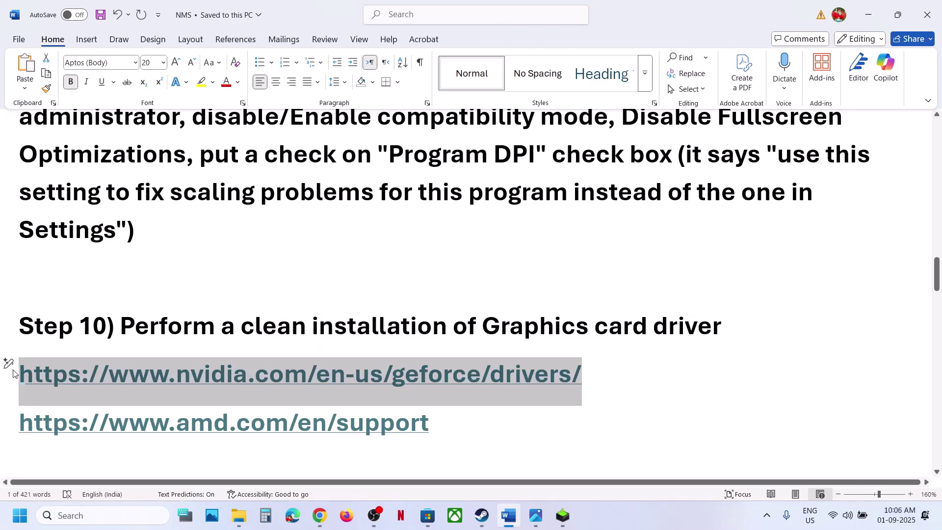
# Step: Switch to Chrome and open the copied nvidia.com/en-us/geforce/drivers/ link in a new tab
pyautogui.click(319, 515)
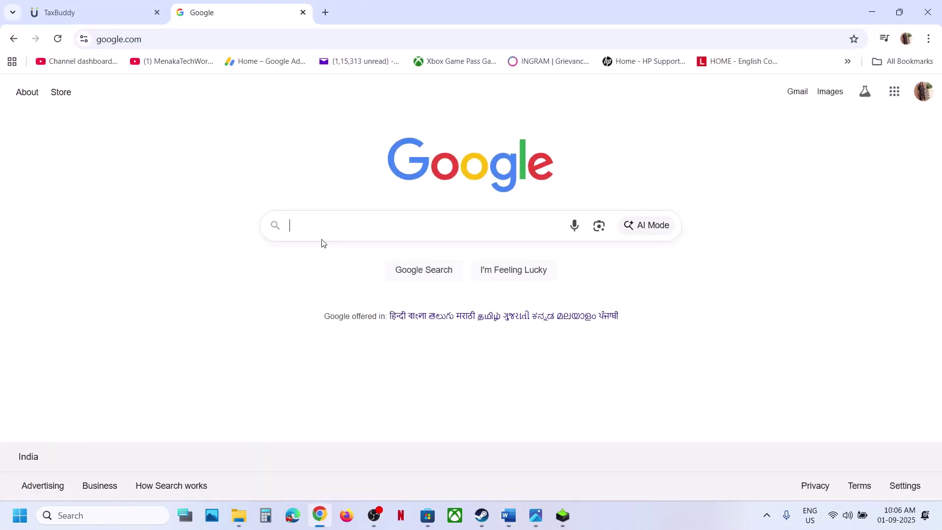
pyautogui.click(325, 13)
pyautogui.hotkey('ctrl', 'v')
pyautogui.press('Return')
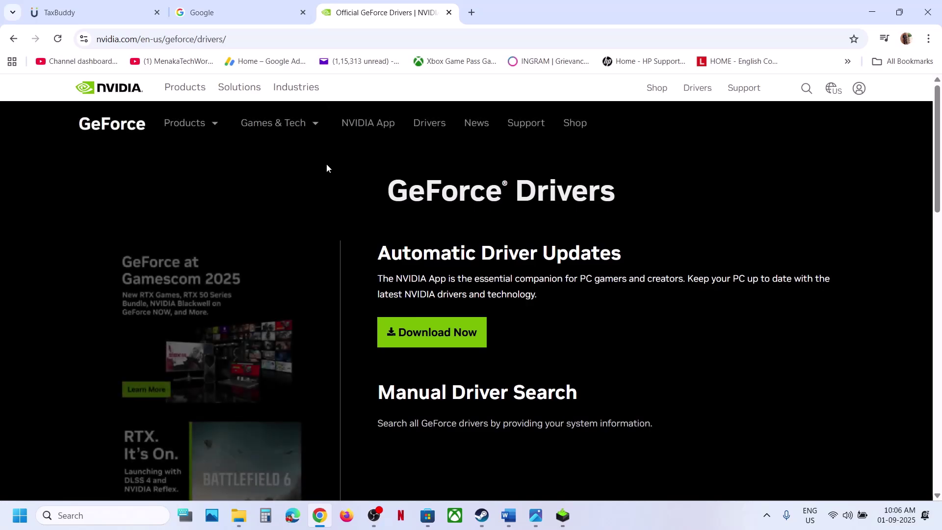
# Step: Search drivers for the GeForce RTX 3050 Laptop GPU on Windows 11 and download GeForce Game Ready Driver 581.15
pyautogui.scroll(-6, 326, 164)
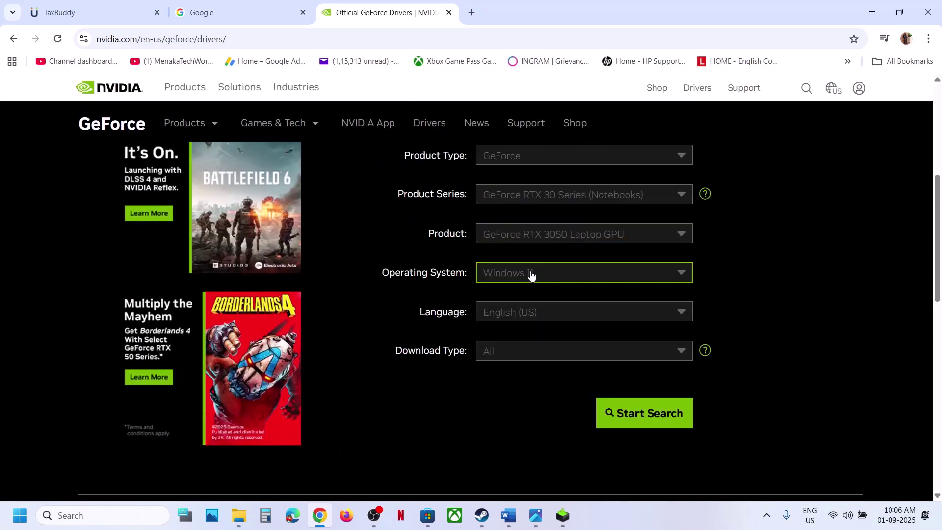
pyautogui.click(619, 413)
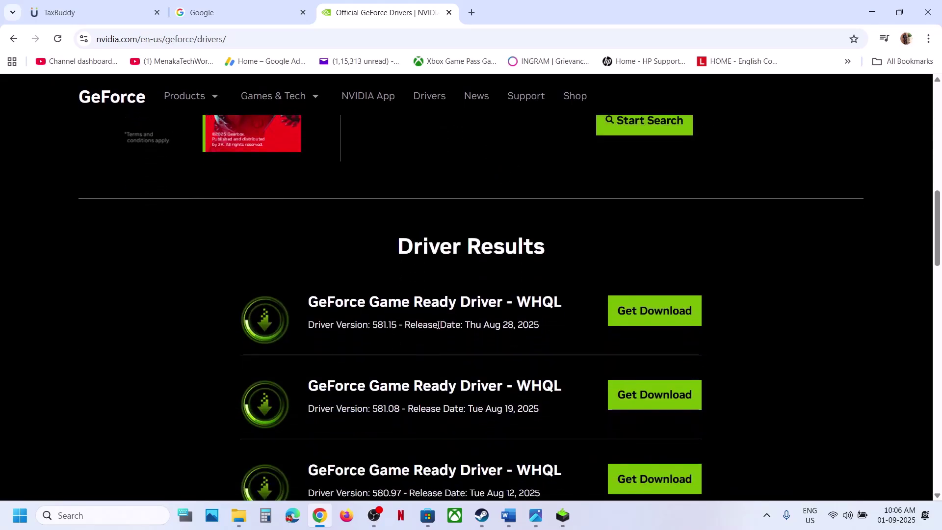
pyautogui.click(632, 314)
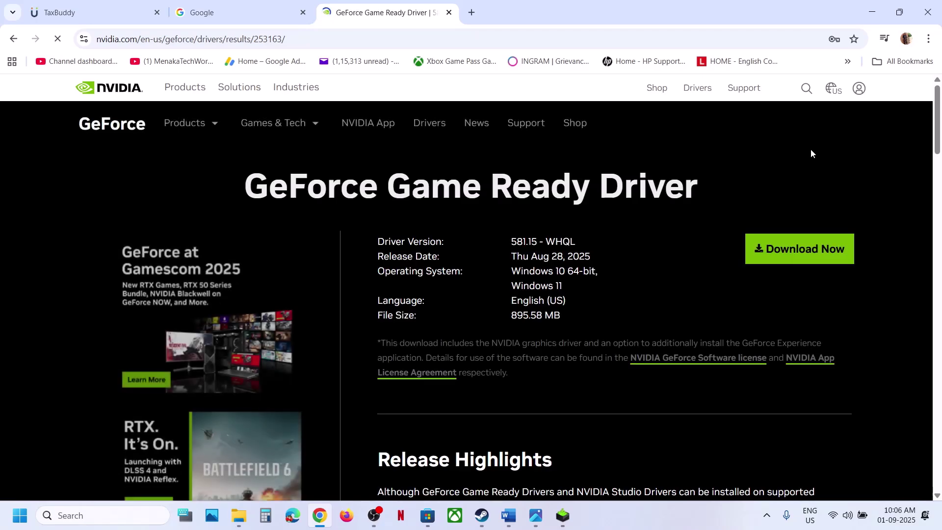
pyautogui.click(795, 255)
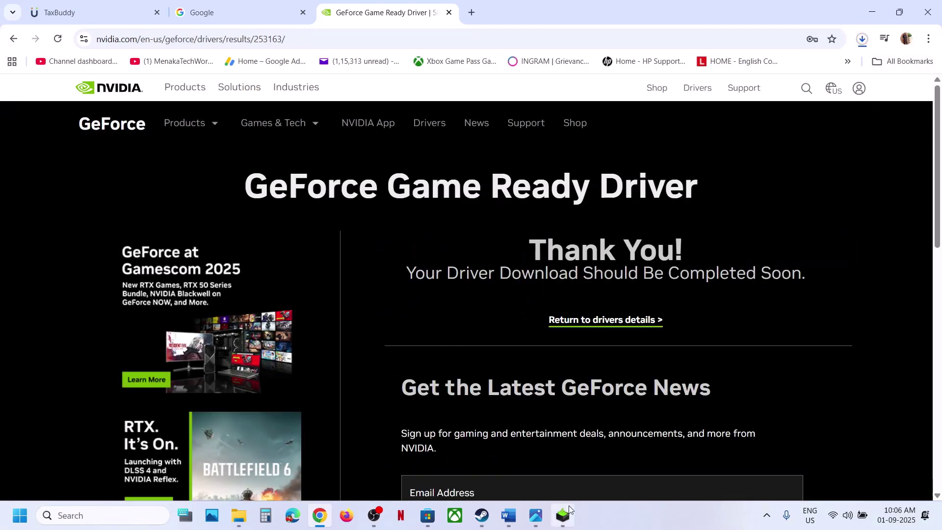
# Step: Accept the license in the NVIDIA Installer and choose a Custom (Advanced) installation with Perform a clean installation enabled
pyautogui.click(561, 523)
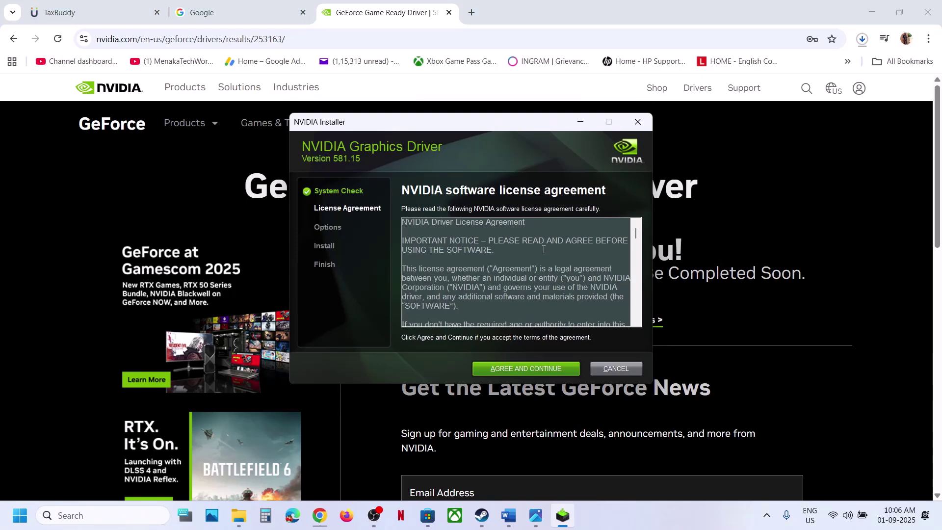
pyautogui.click(508, 372)
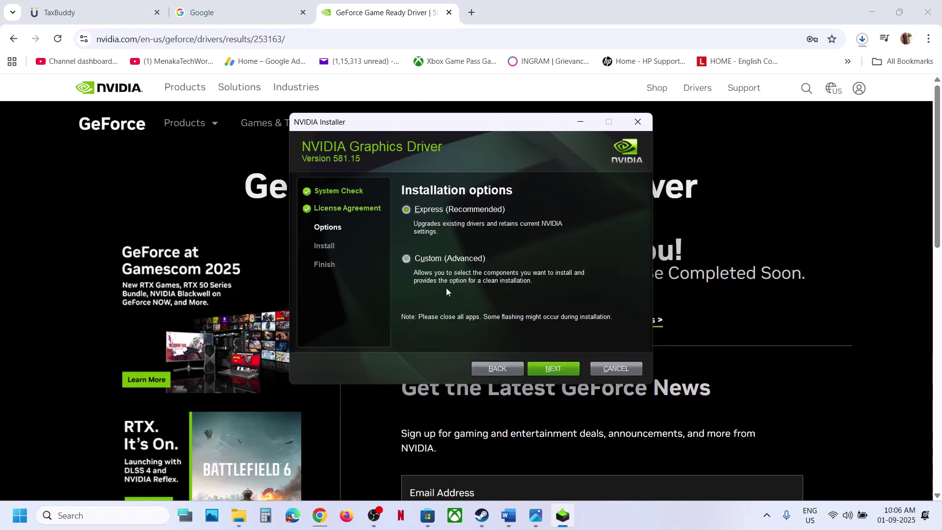
pyautogui.click(426, 262)
pyautogui.click(551, 370)
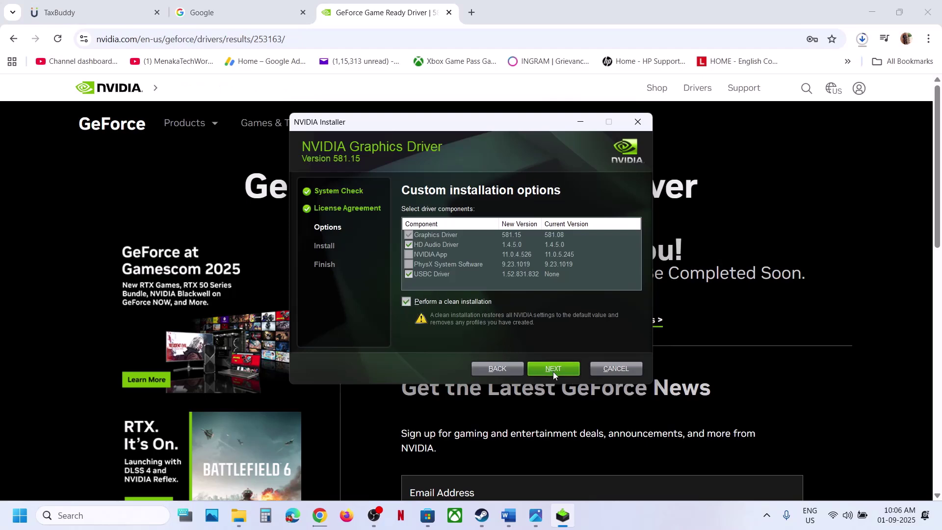
# Step: Bring up the Windows power options to view the Restart command, and dismiss them without choosing any
pyautogui.click(20, 515)
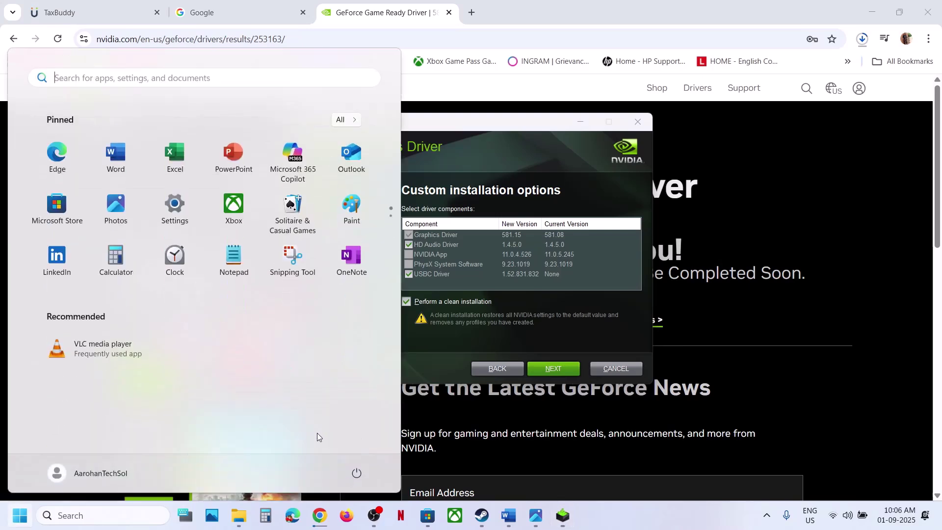
pyautogui.click(354, 472)
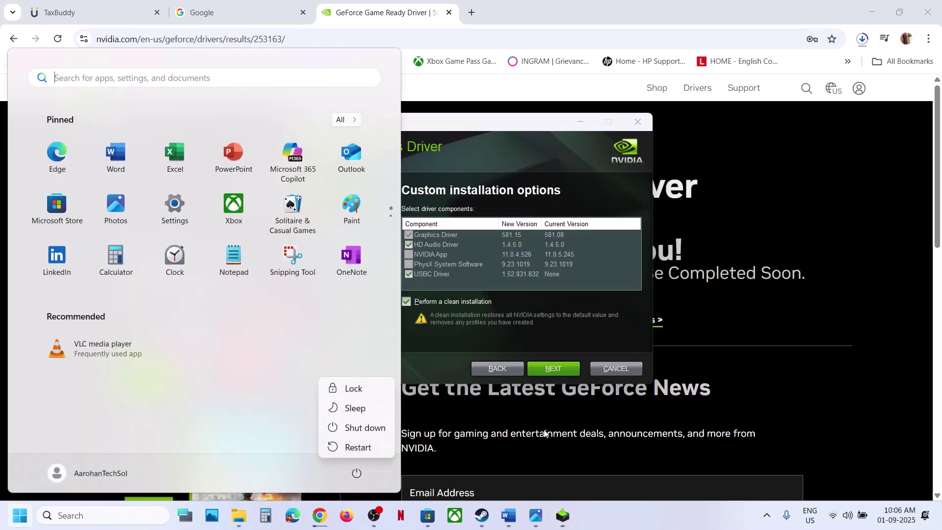
pyautogui.click(553, 443)
pyautogui.click(510, 515)
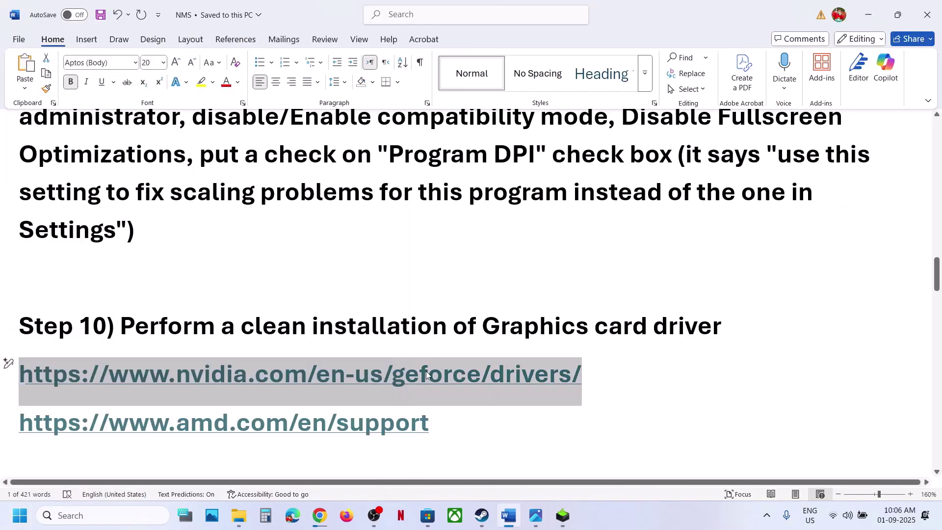
pyautogui.click(390, 425)
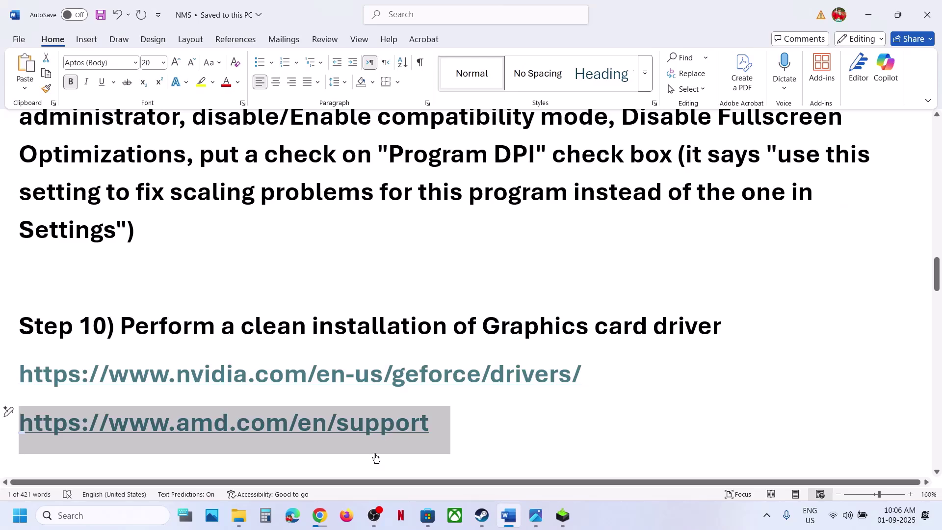
pyautogui.hotkey('alt', 'Tab')
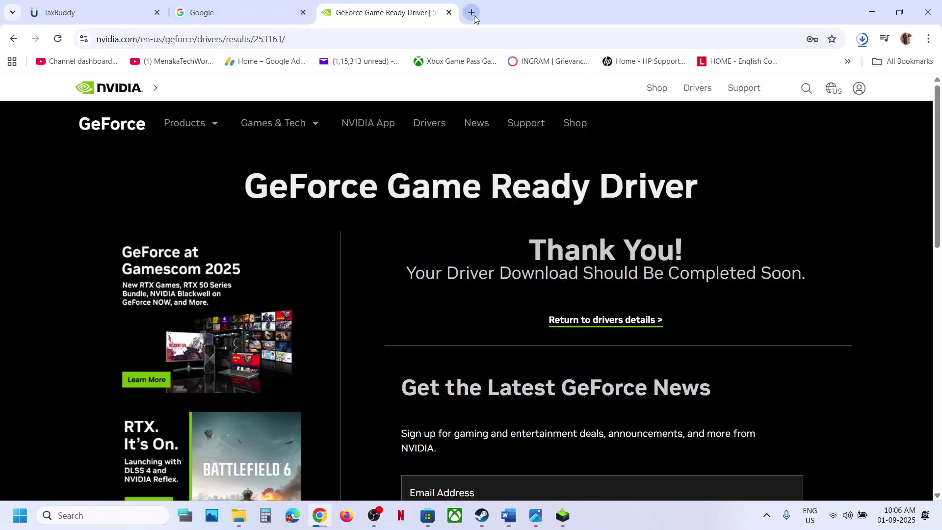
pyautogui.click(471, 12)
pyautogui.write('https://www.amd.com/en/support')
pyautogui.press('Return')
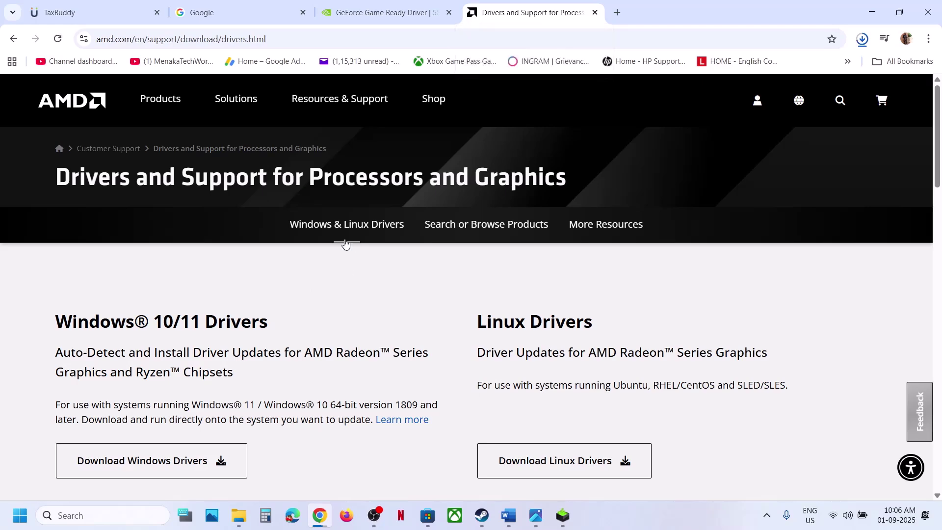
# Step: Browse AMD products to Graphics, Radeon RX, Radeon RX 9000 Series, AMD Radeon RX 9070 XT, and submit the selection
pyautogui.scroll(-7, 332, 261)
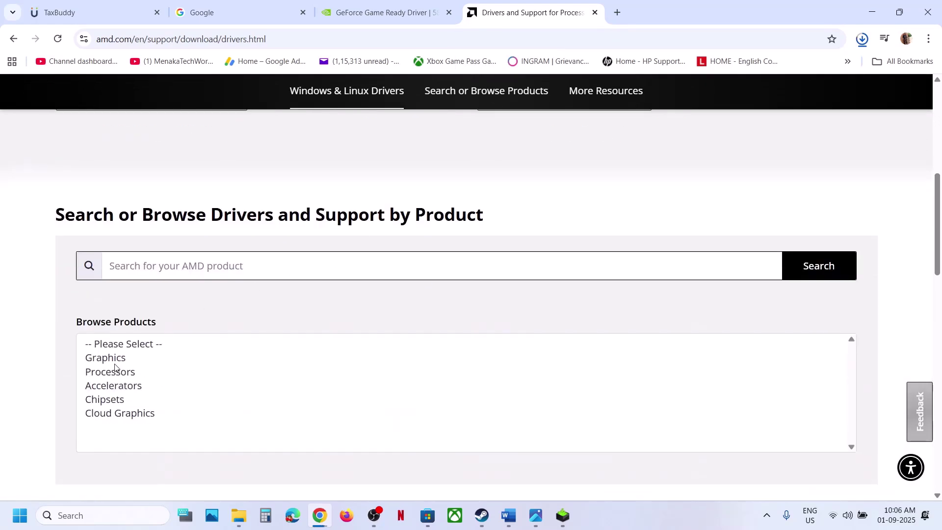
pyautogui.click(114, 364)
pyautogui.scroll(-2, 114, 363)
pyautogui.click(117, 295)
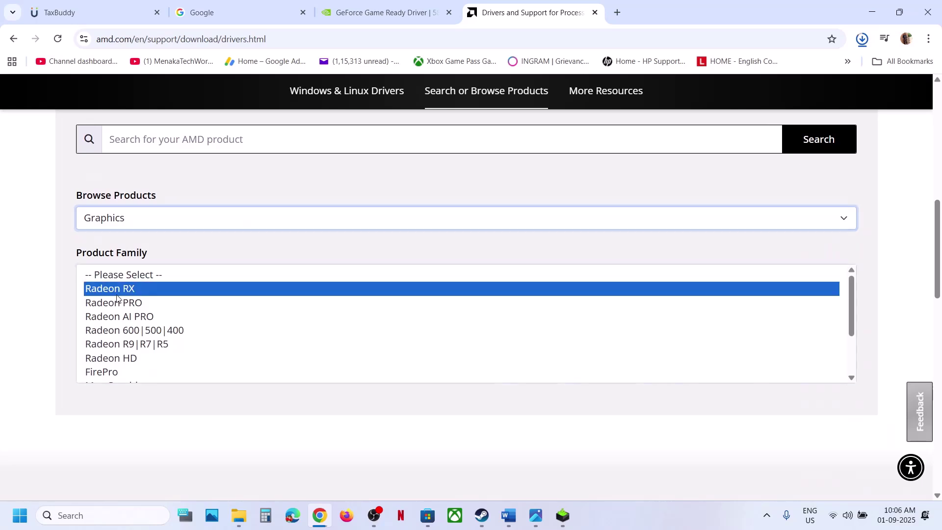
pyautogui.click(160, 347)
pyautogui.scroll(-2, 160, 349)
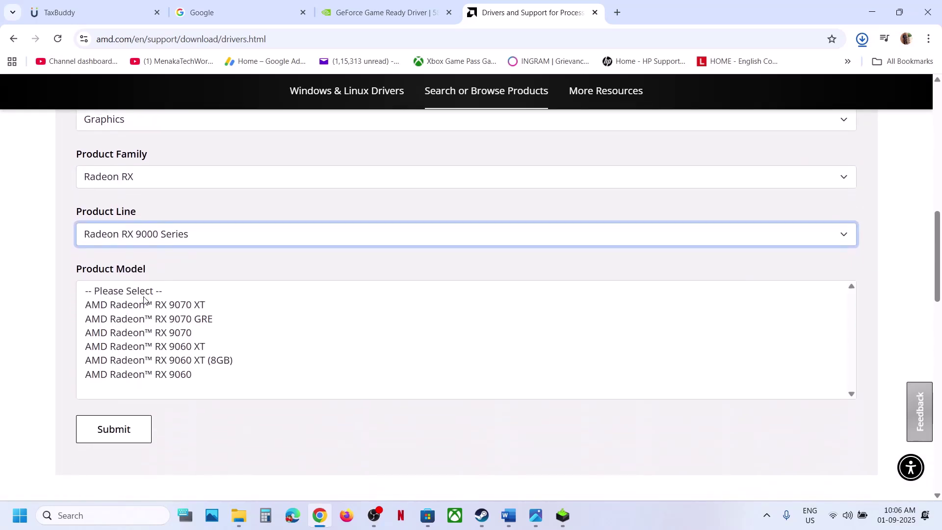
pyautogui.click(138, 304)
pyautogui.click(128, 343)
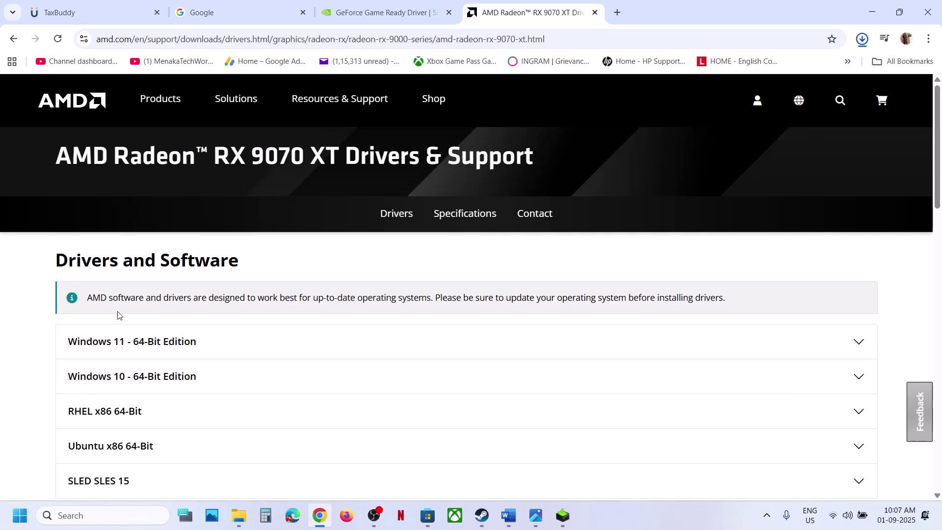
# Step: Expand the Windows 11 - 64-Bit Edition drivers and highlight the Adrenalin 25.8.1 (WHQL Recommended) revision
pyautogui.click(116, 342)
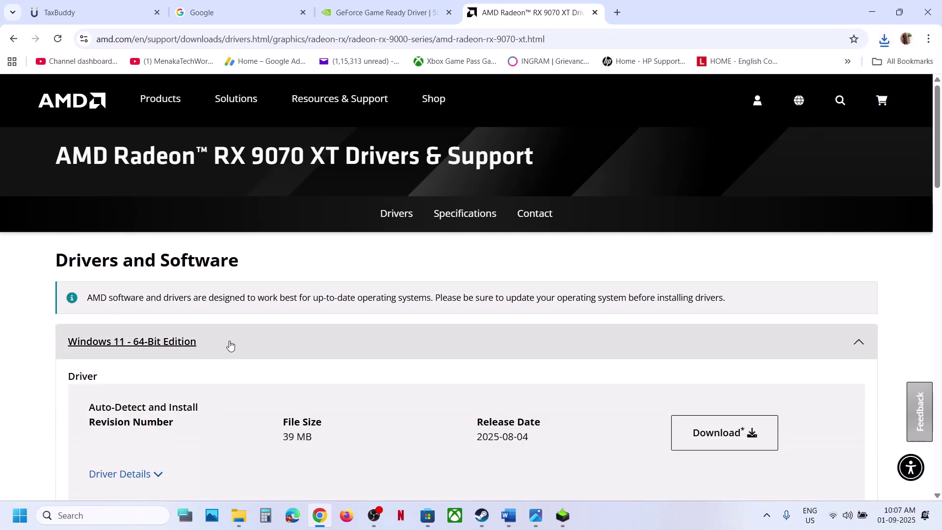
pyautogui.scroll(-4, 228, 345)
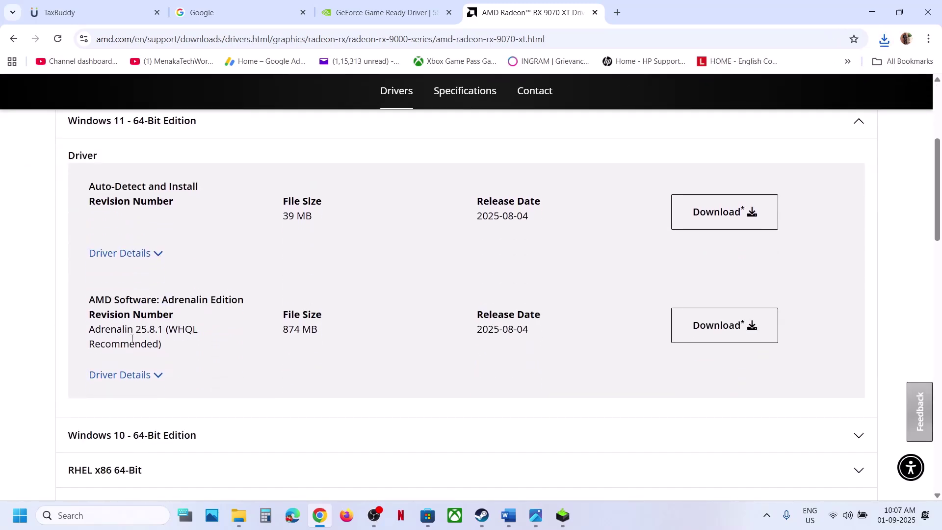
pyautogui.moveTo(126, 331); pyautogui.dragTo(202, 327)
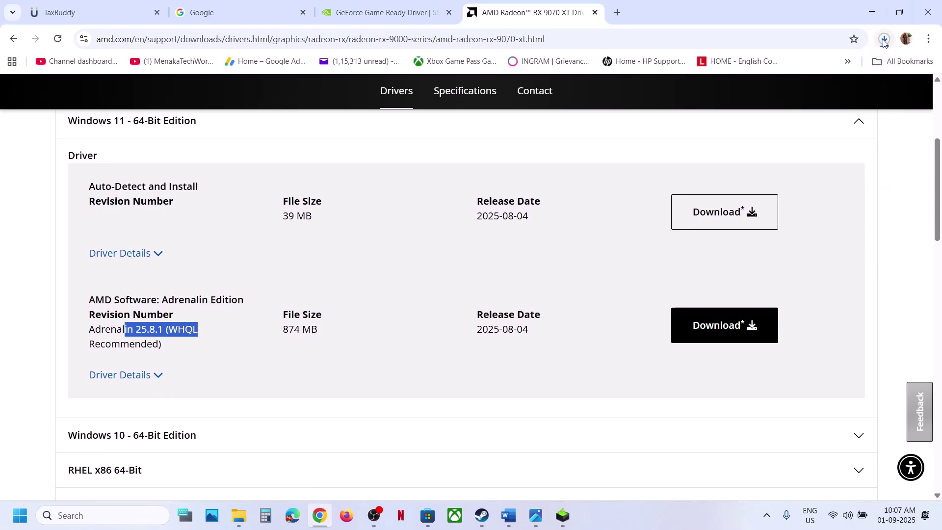
# Step: Copy the word "graphics" from Step 11 in the Word document and use it in Windows search to open Graphics settings
pyautogui.click(509, 515)
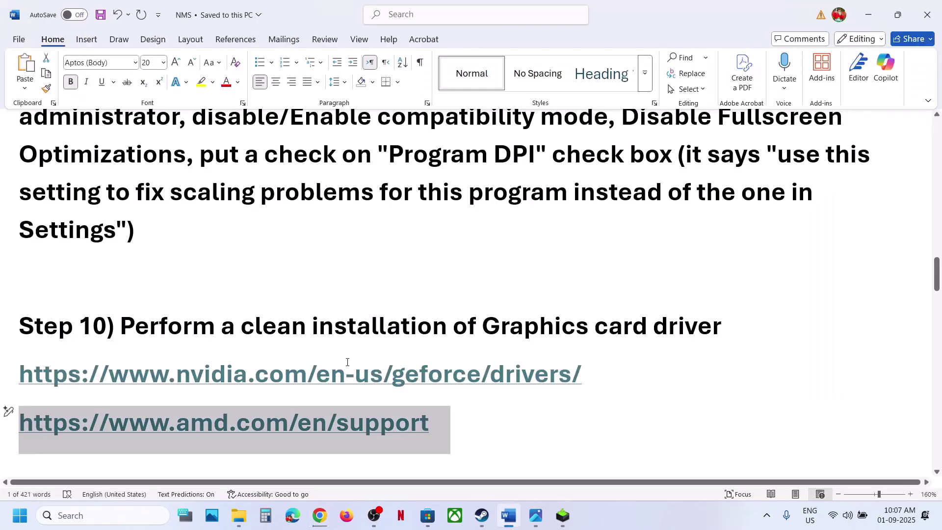
pyautogui.scroll(-3, 343, 360)
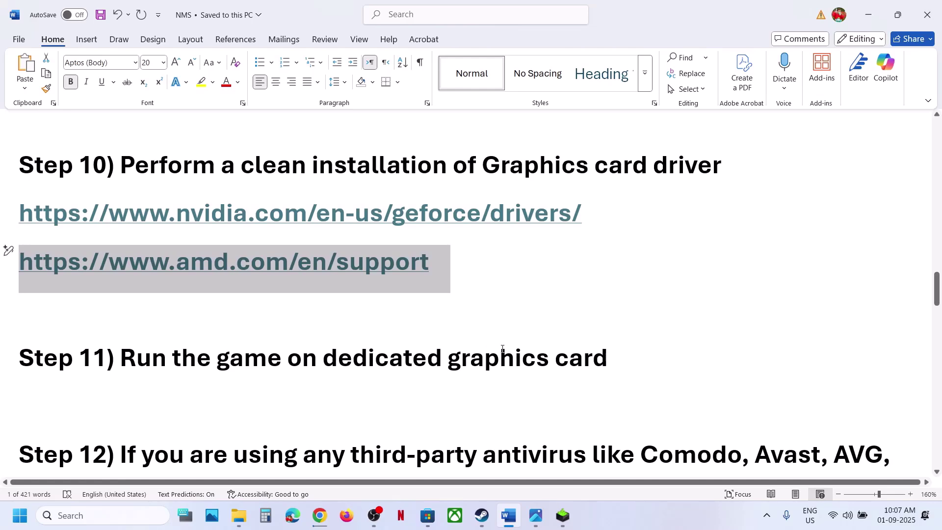
pyautogui.doubleClick(503, 352)
pyautogui.hotkey('ctrl', 'c')
pyautogui.click(127, 515)
pyautogui.hotkey('ctrl', 'v')
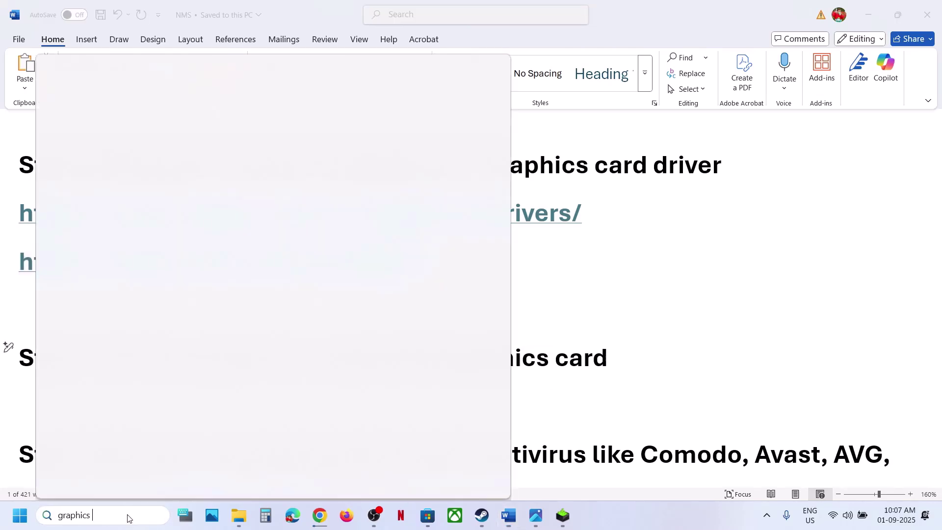
pyautogui.click(104, 128)
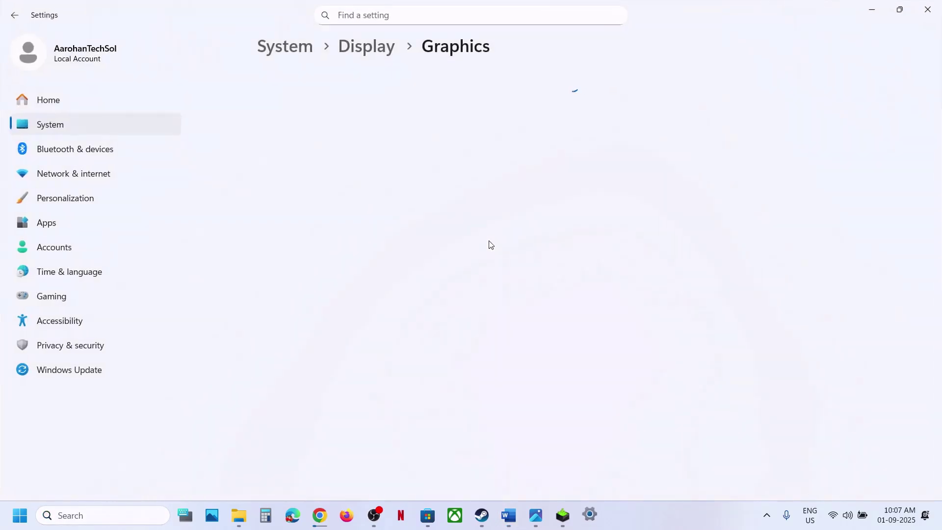
# Step: Add NMS from the steamapps\common\No Man's Sky\Binaries folder as a desktop app in Graphics settings
pyautogui.click(695, 337)
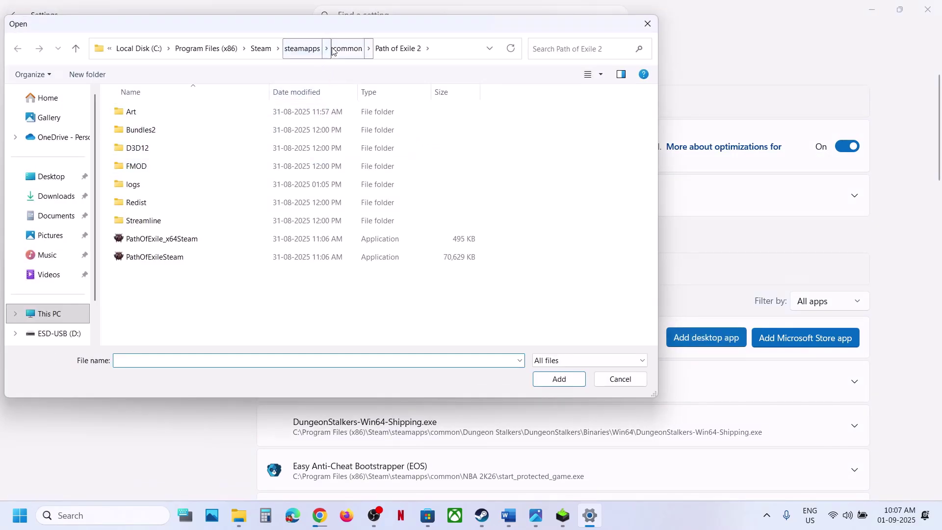
pyautogui.click(346, 49)
pyautogui.doubleClick(169, 147)
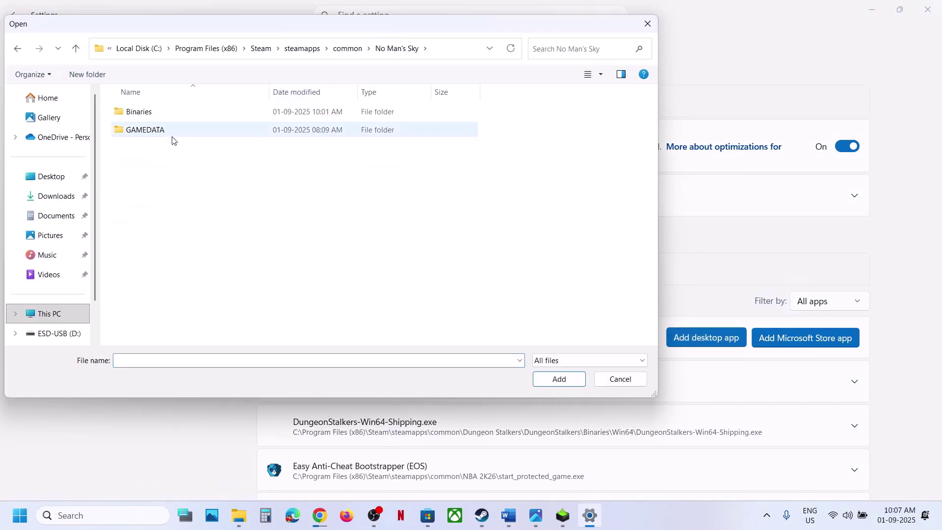
pyautogui.doubleClick(155, 115)
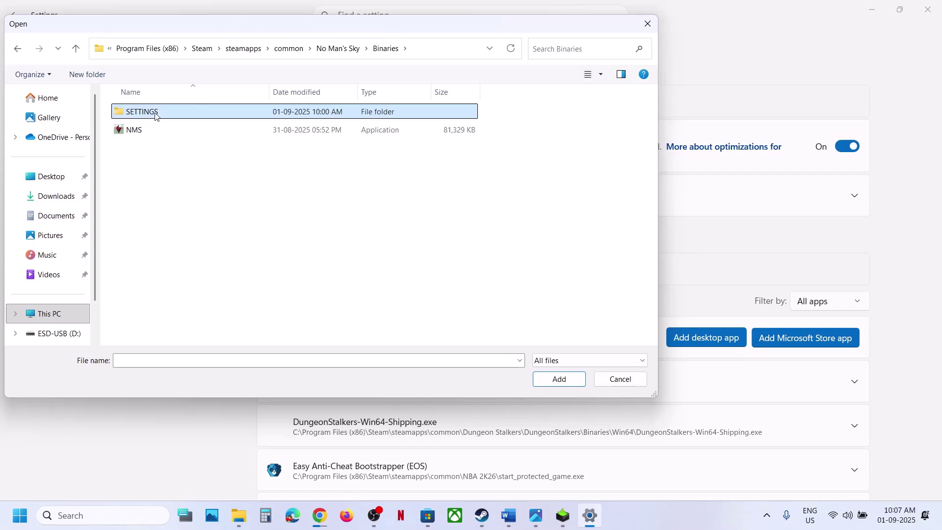
pyautogui.click(149, 131)
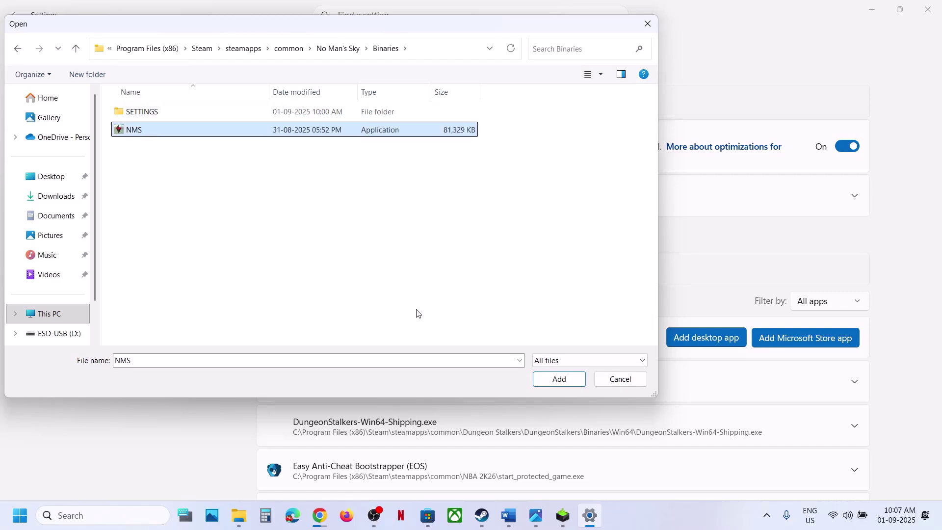
pyautogui.click(559, 379)
# Step: Set No Man's Sky's GPU preference to High Performance (NVIDIA GeForce RTX 3050 Laptop GPU) and close Settings
pyautogui.scroll(-9, 549, 380)
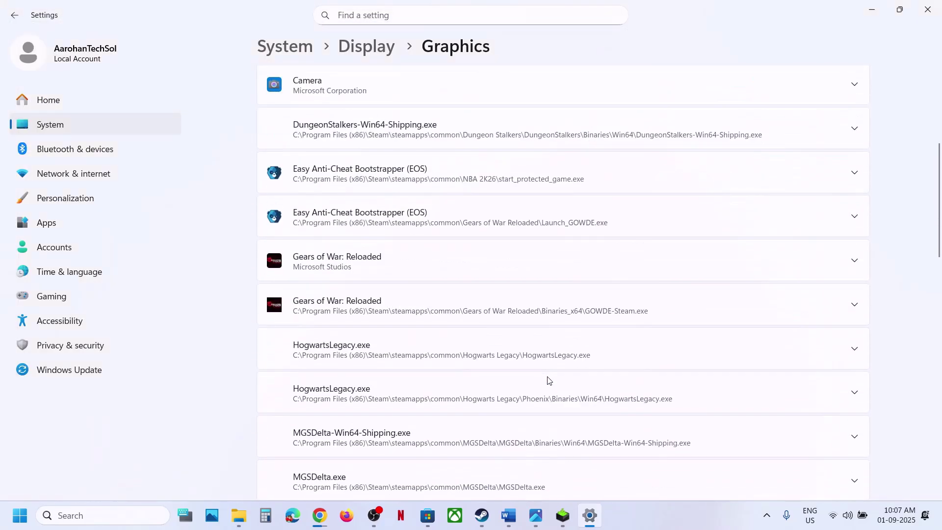
pyautogui.scroll(-8, 549, 380)
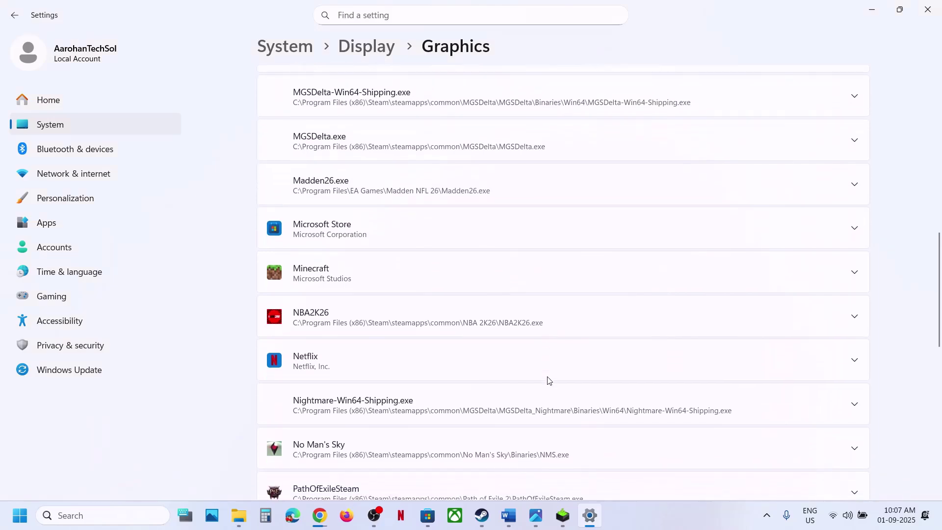
pyautogui.click(391, 298)
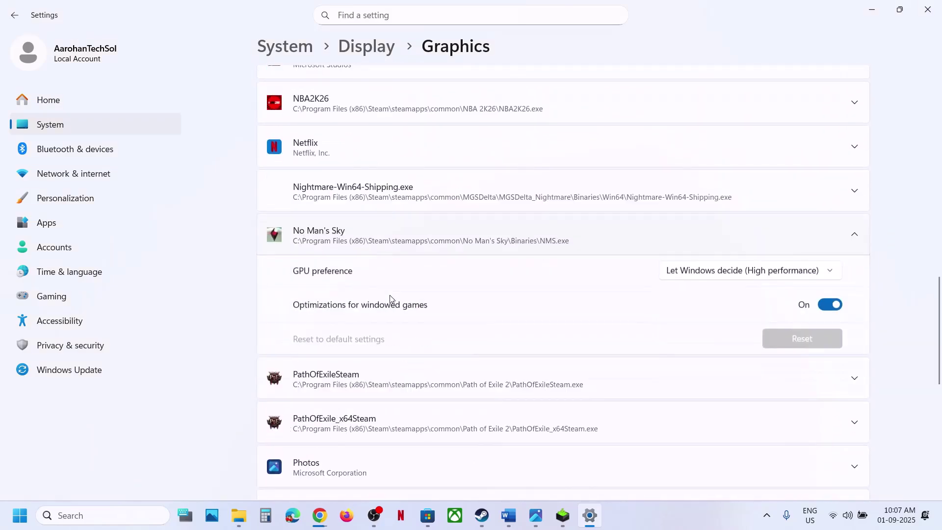
pyautogui.click(783, 280)
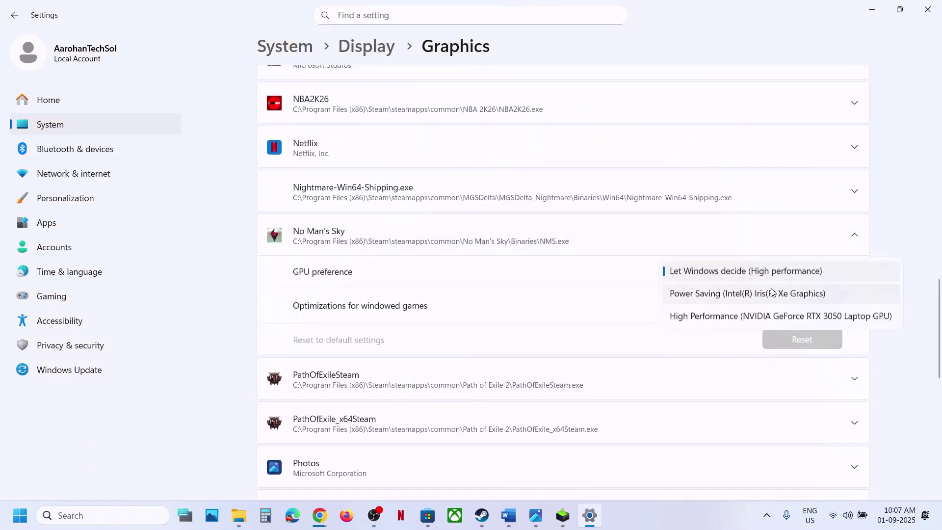
pyautogui.click(746, 318)
pyautogui.click(929, 11)
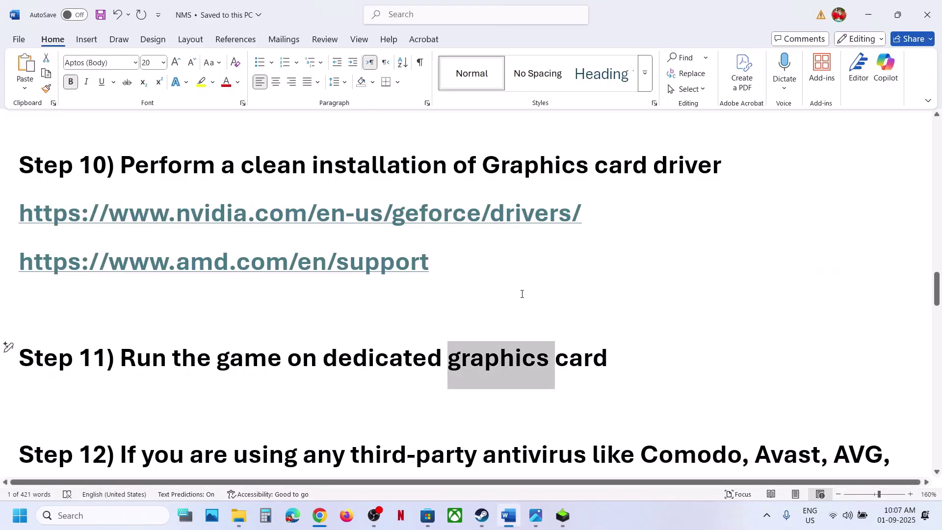
# Step: Highlight the Step 12 text about third-party antivirus programs and allowing the game exe in the Word document
pyautogui.click(376, 362)
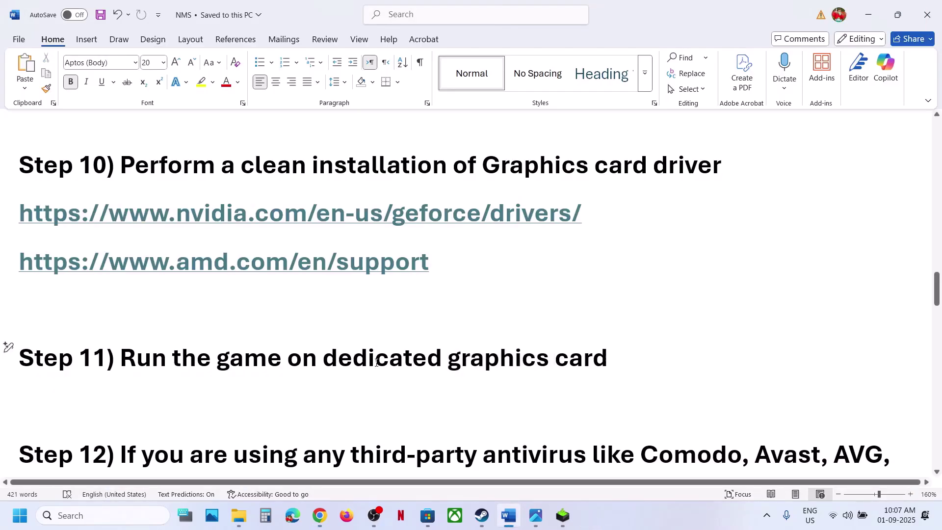
pyautogui.scroll(-3, 377, 363)
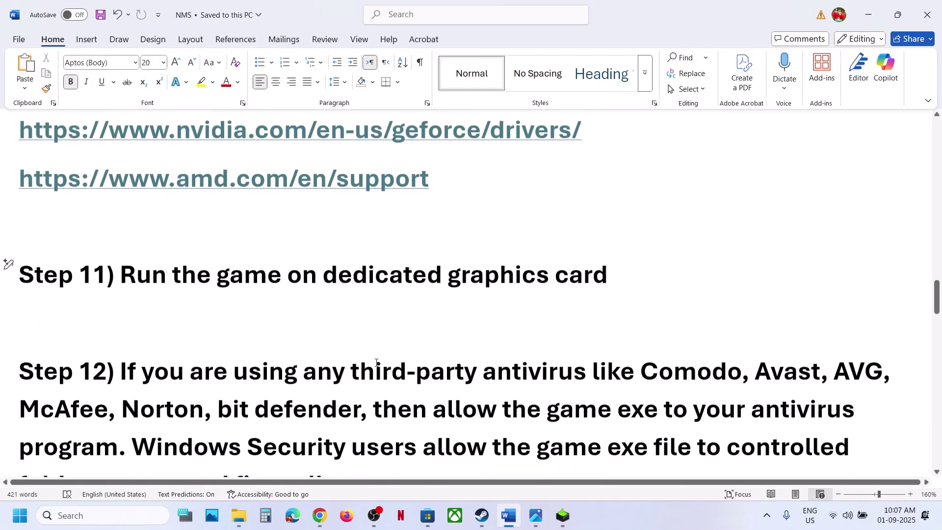
pyautogui.moveTo(170, 307); pyautogui.dragTo(361, 343)
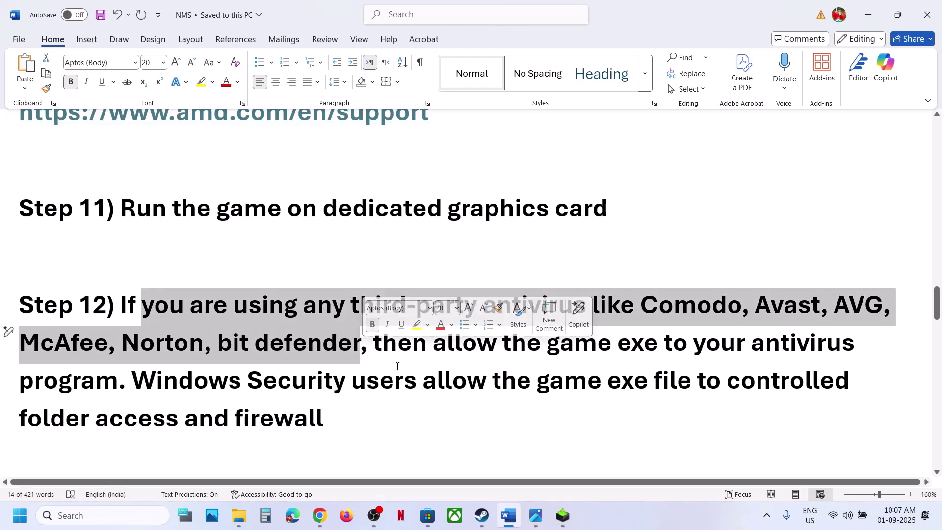
pyautogui.moveTo(374, 343); pyautogui.dragTo(119, 376)
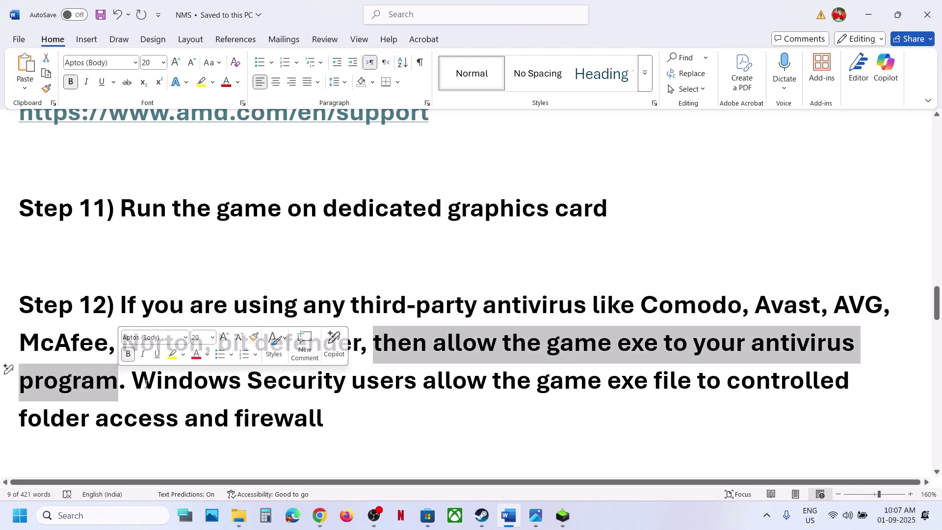
# Step: Open Windows Security's ransomware protection and bring up the apps allowed through Controlled folder access, approving the permission request
pyautogui.press('super+i')
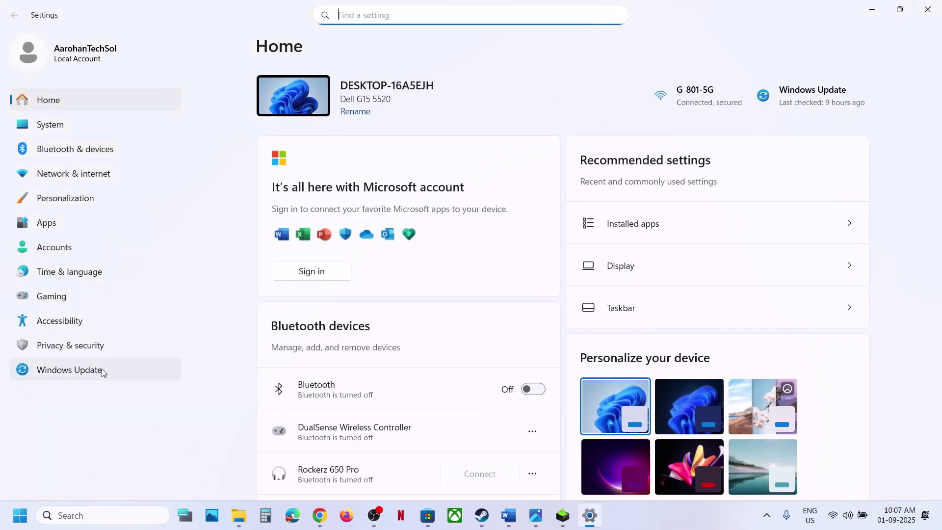
pyautogui.click(82, 349)
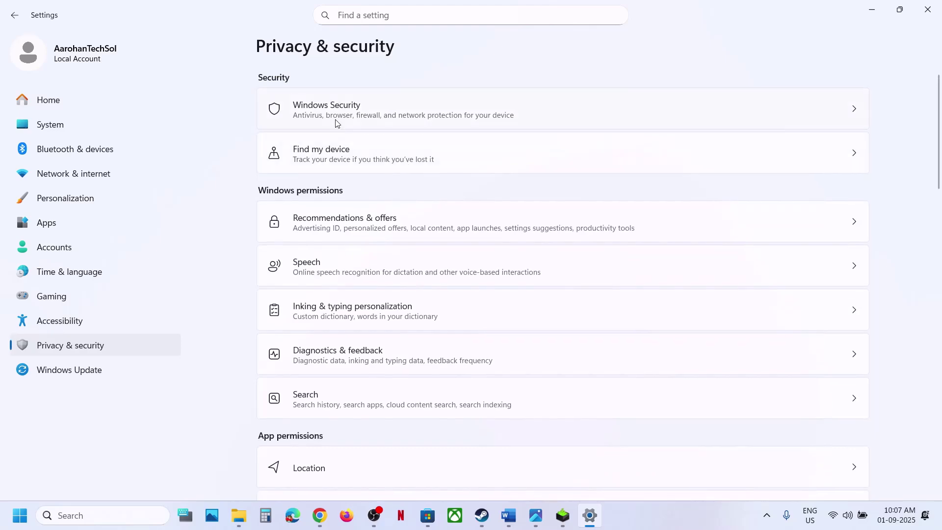
pyautogui.click(337, 123)
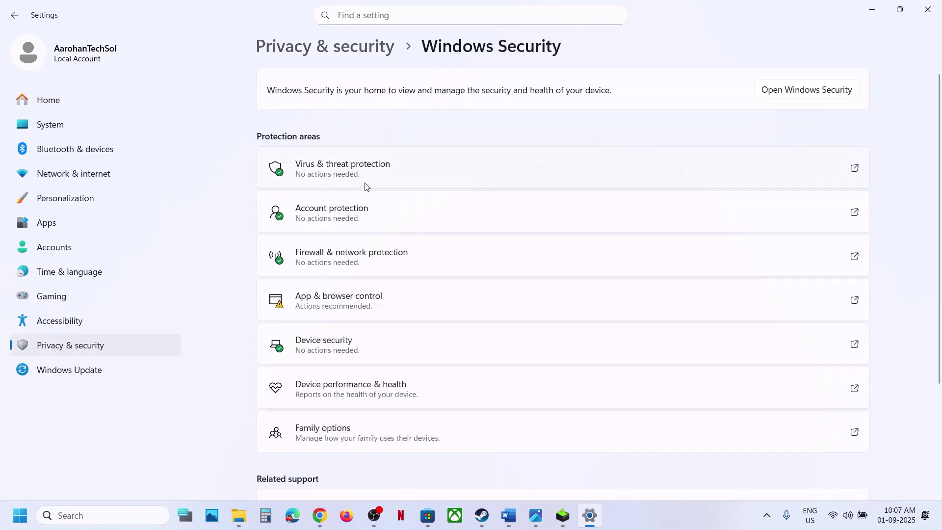
pyautogui.click(356, 176)
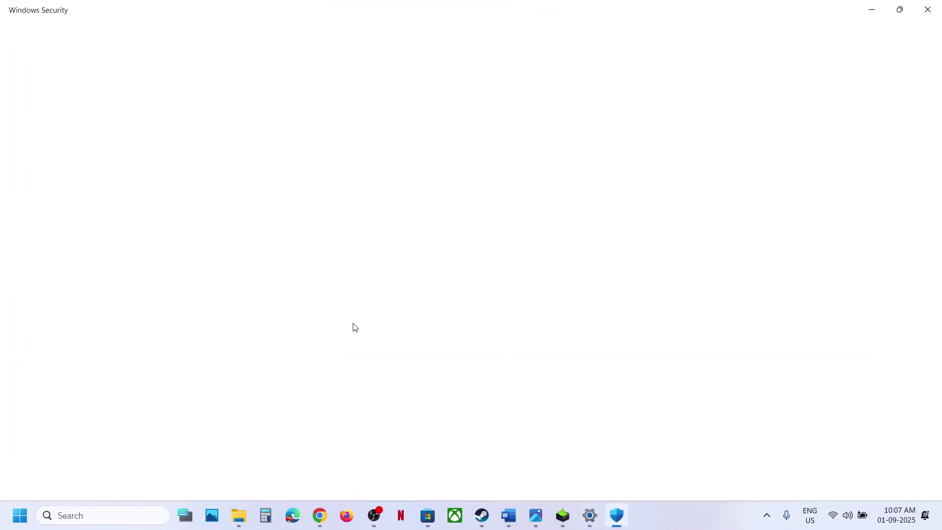
pyautogui.scroll(-3, 355, 326)
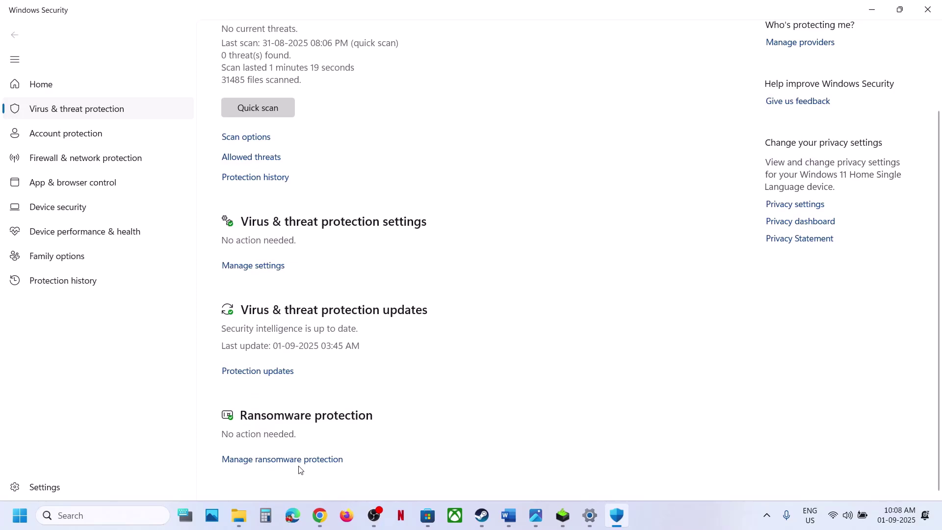
pyautogui.click(298, 461)
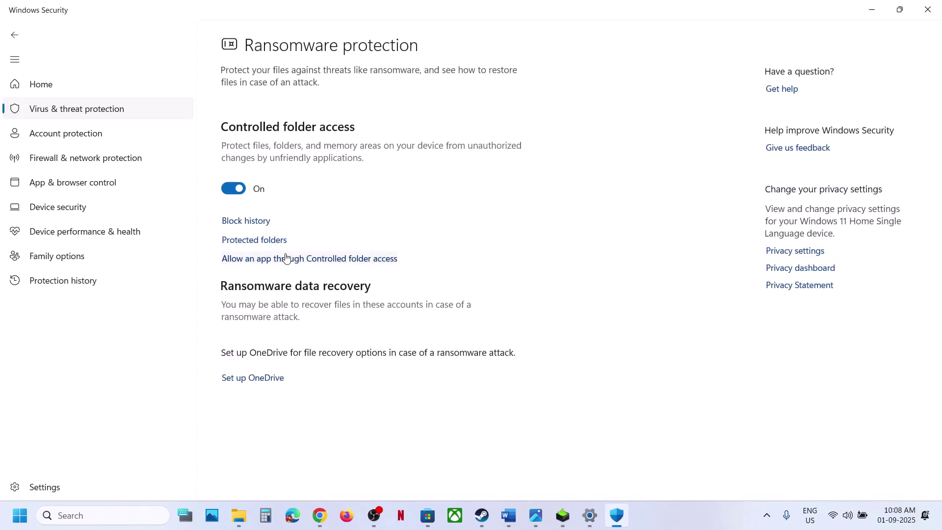
pyautogui.click(287, 257)
pyautogui.click(407, 357)
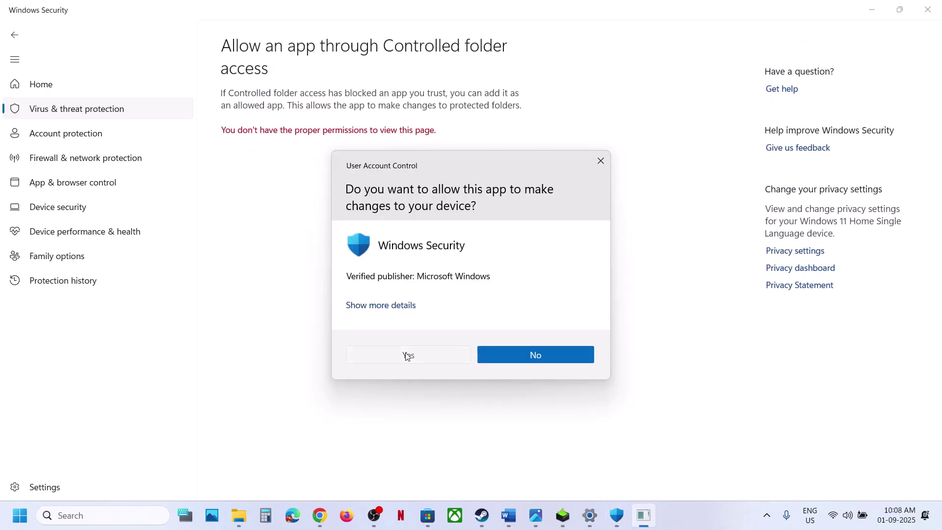
# Step: Start adding an allowed app by browsing all apps to C:\Program Files (x86)\Steam\steamapps\common
pyautogui.click(300, 138)
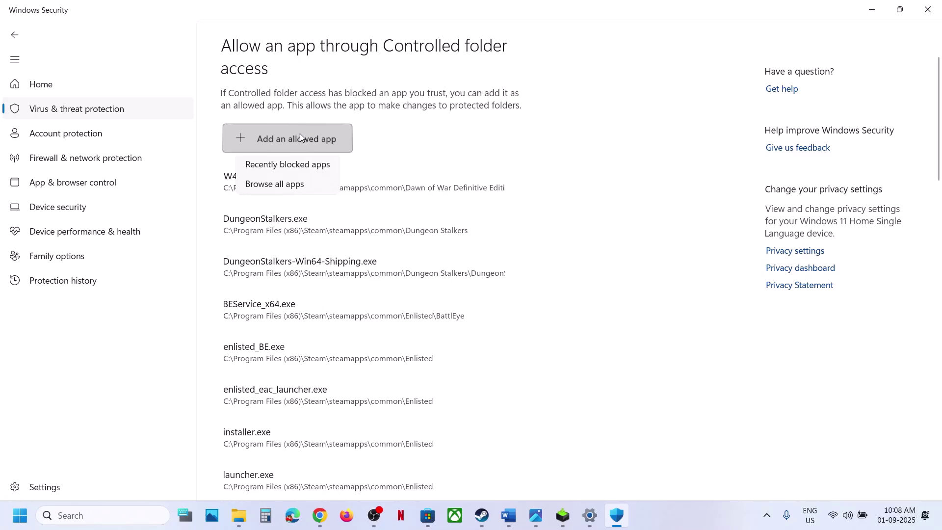
pyautogui.click(286, 184)
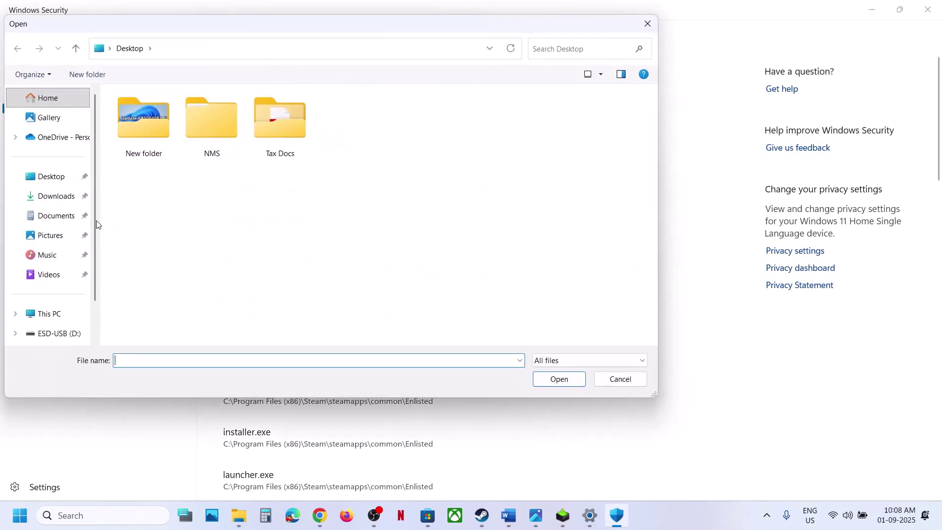
pyautogui.click(58, 312)
pyautogui.doubleClick(212, 122)
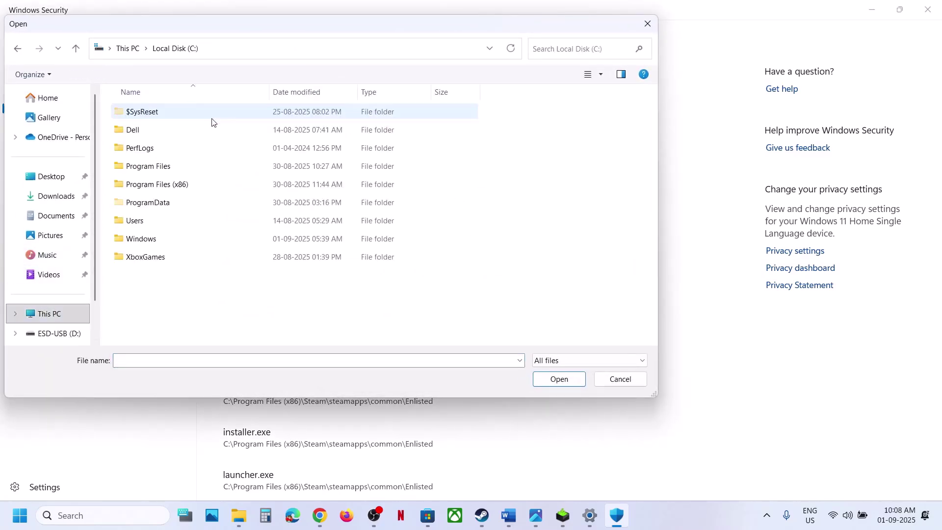
pyautogui.doubleClick(178, 185)
pyautogui.scroll(-4, 174, 189)
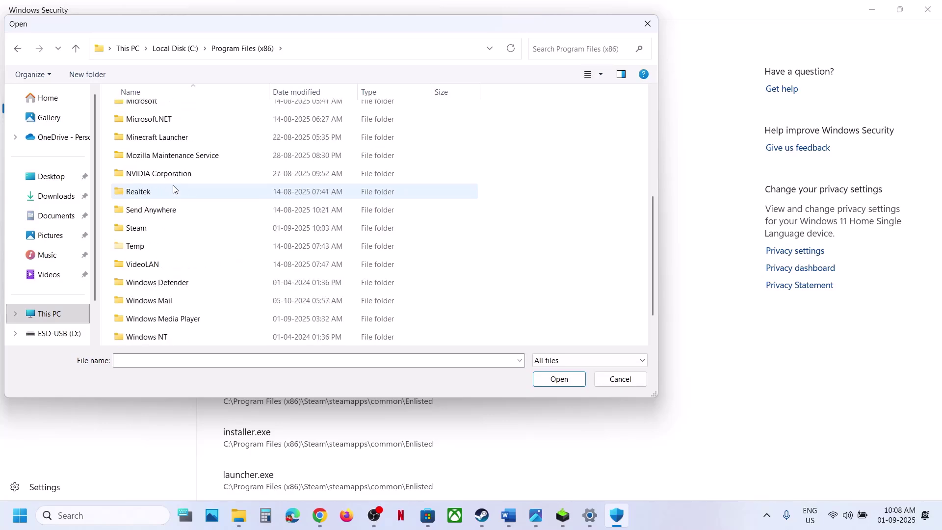
pyautogui.doubleClick(151, 231)
pyautogui.scroll(-5, 151, 230)
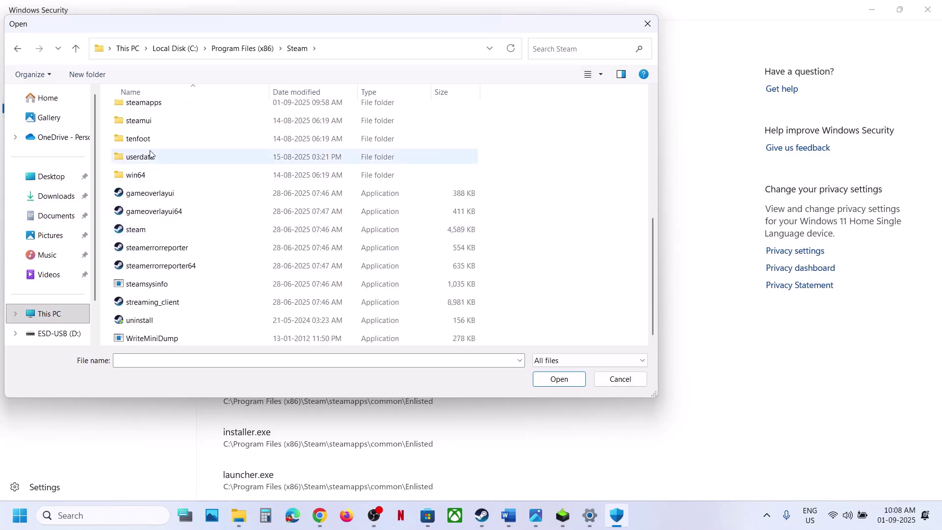
pyautogui.doubleClick(150, 107)
pyautogui.doubleClick(150, 114)
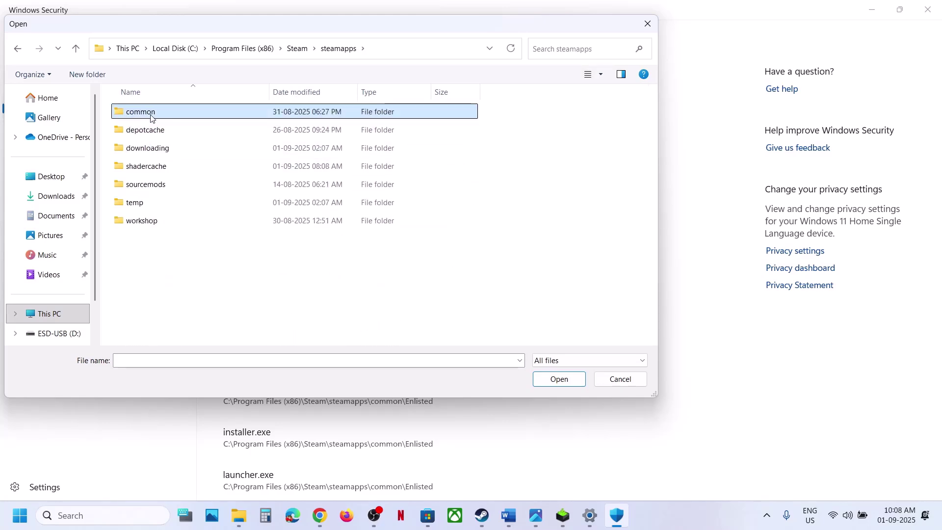
# Step: Allow the NMS application from the No Man's Sky\Binaries folder through Controlled folder access
pyautogui.doubleClick(162, 147)
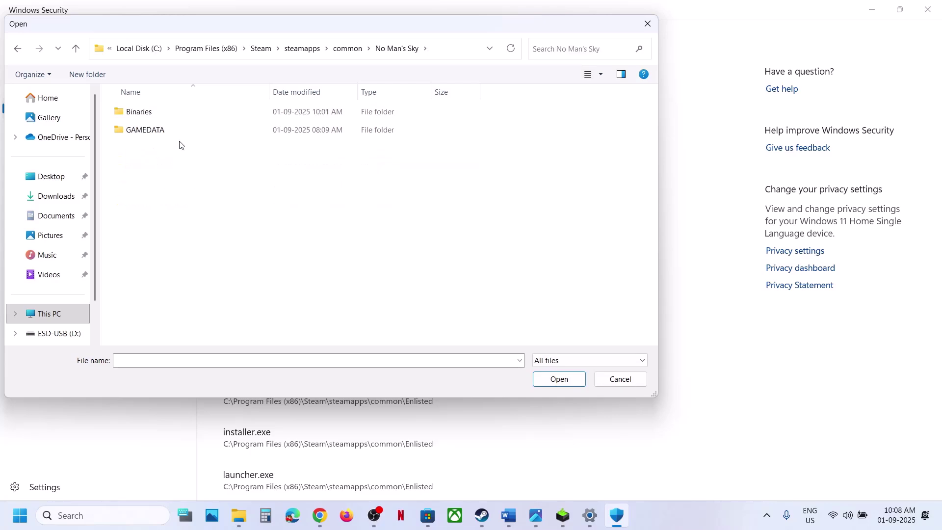
pyautogui.click(175, 121)
pyautogui.doubleClick(174, 121)
pyautogui.click(161, 133)
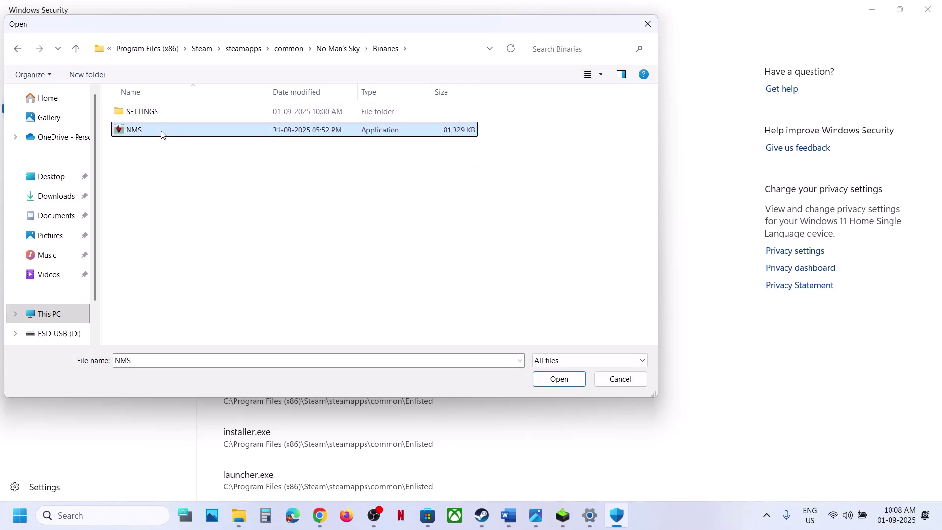
pyautogui.click(540, 378)
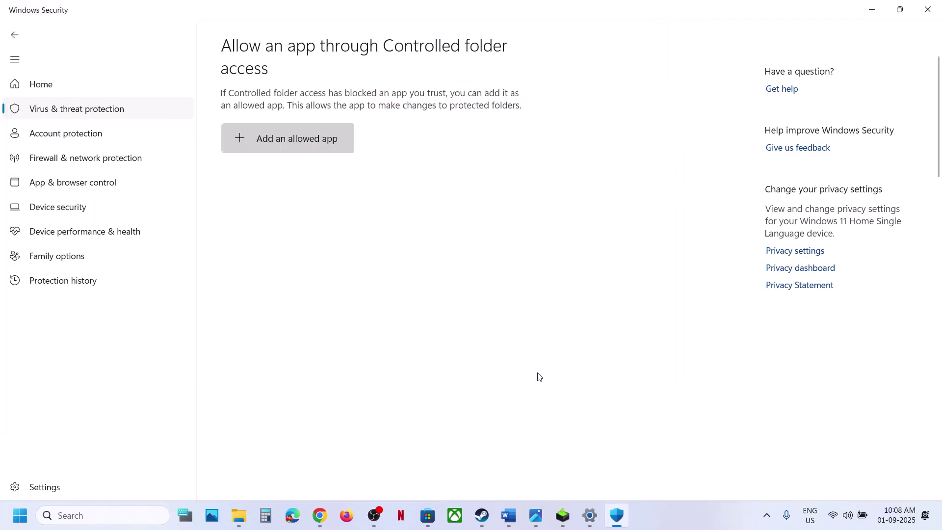
# Step: Find Control Panel with Windows search and open it
pyautogui.click(109, 515)
pyautogui.write('control panel')
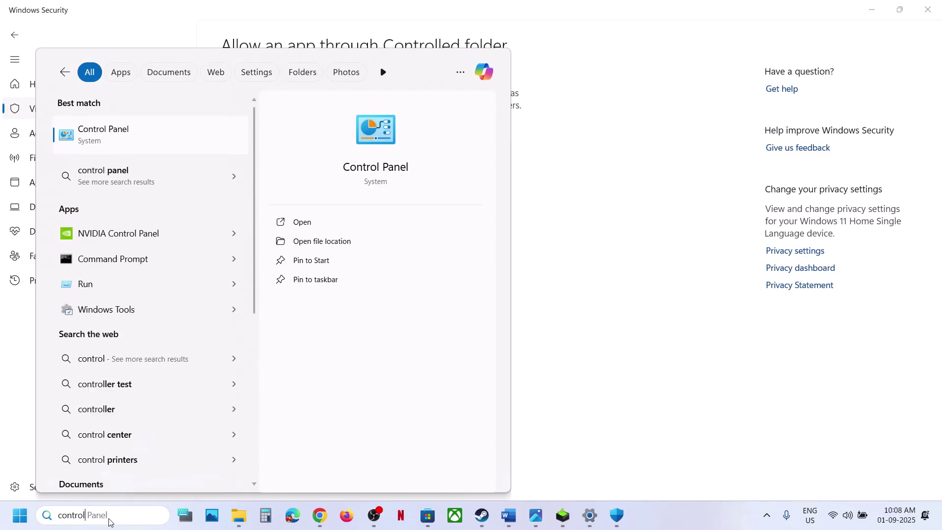
pyautogui.press('Return')
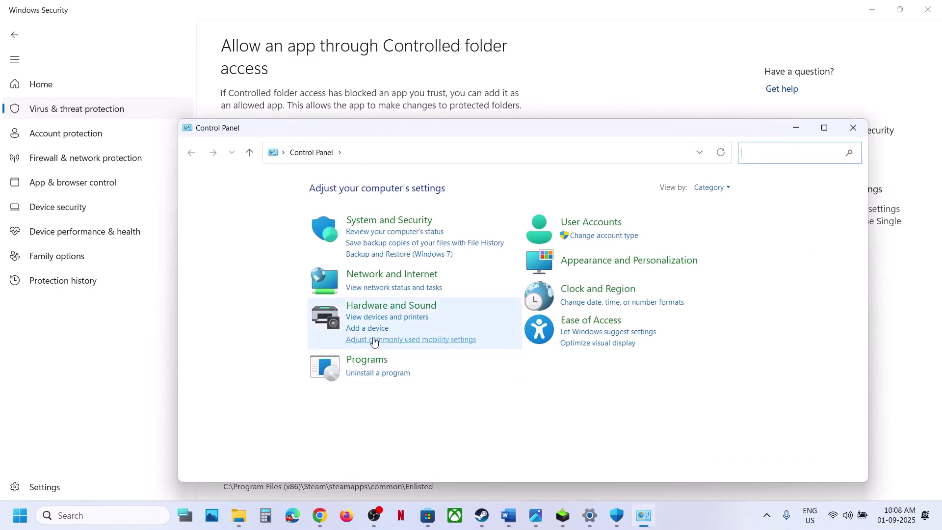
# Step: Open Windows Defender Firewall's allowed apps from System and Security, unlock the list for changes and start allowing another app
pyautogui.click(382, 220)
pyautogui.click(378, 229)
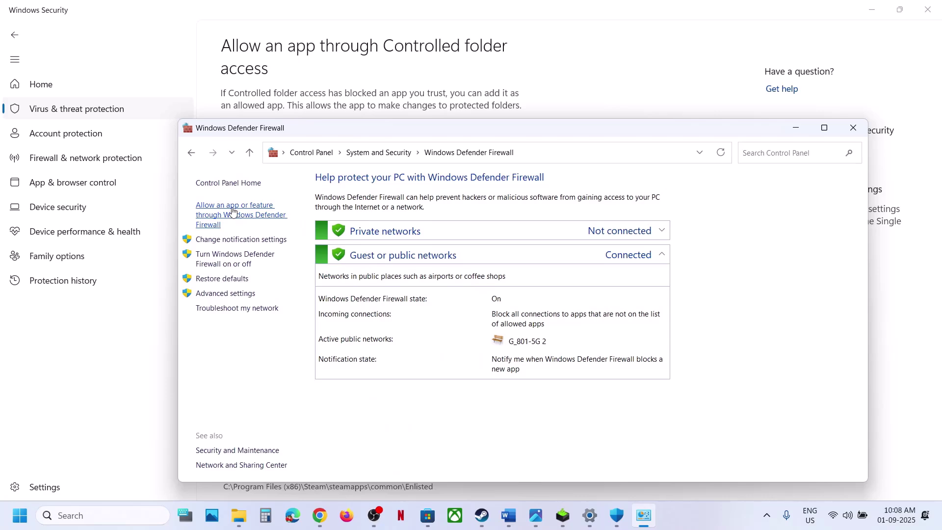
pyautogui.click(233, 211)
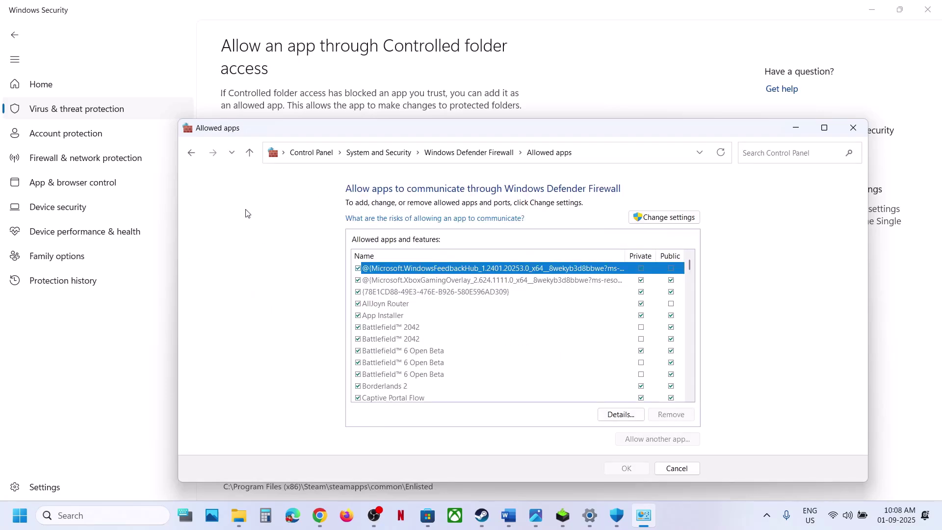
pyautogui.click(672, 220)
pyautogui.click(655, 439)
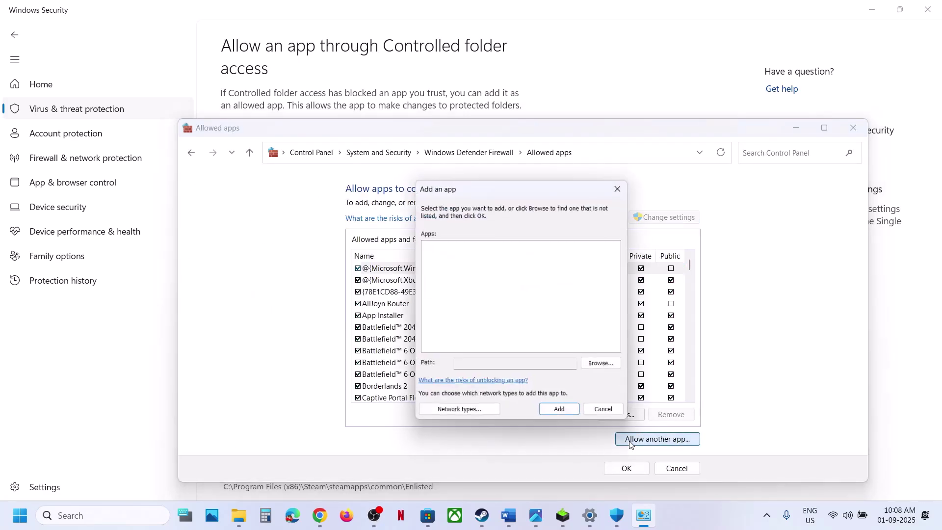
# Step: Try to add NMS from the No Man's Sky\Binaries folder to the firewall's allowed apps, and close the allowed apps window
pyautogui.click(598, 367)
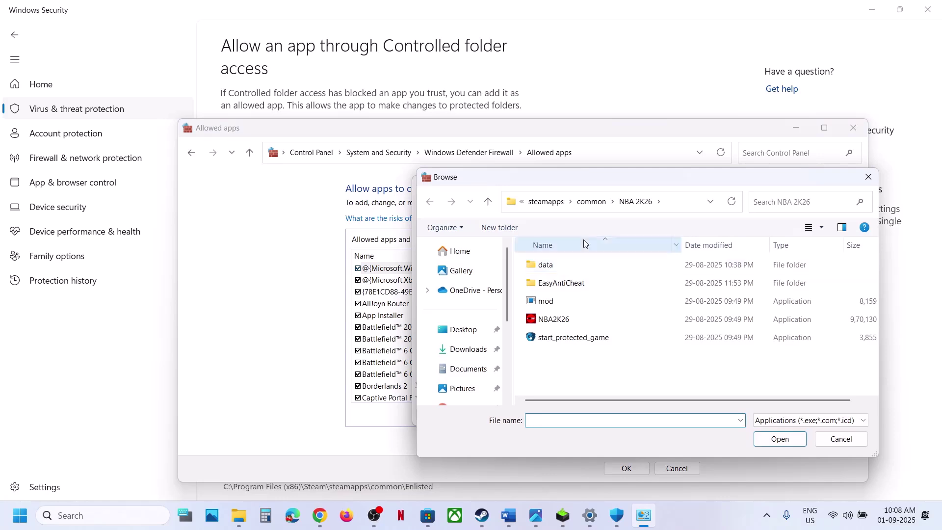
pyautogui.click(584, 201)
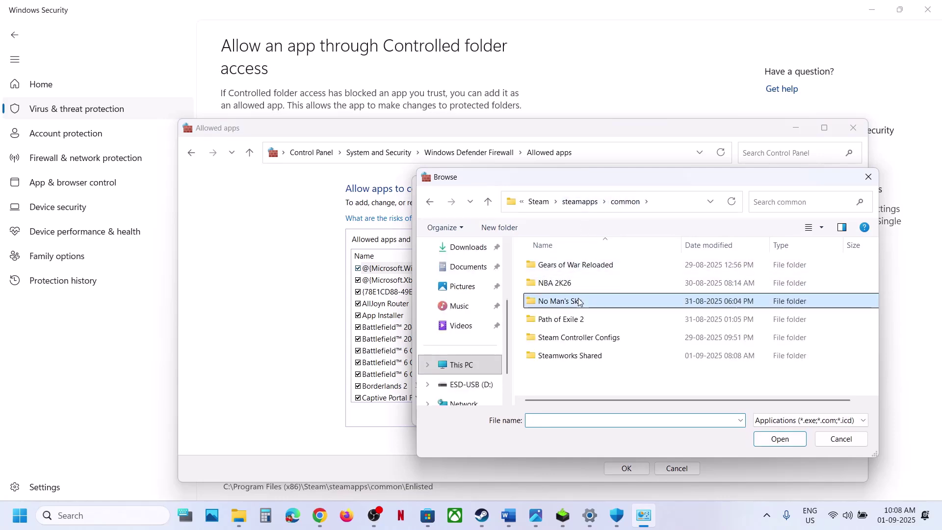
pyautogui.doubleClick(580, 302)
pyautogui.doubleClick(564, 266)
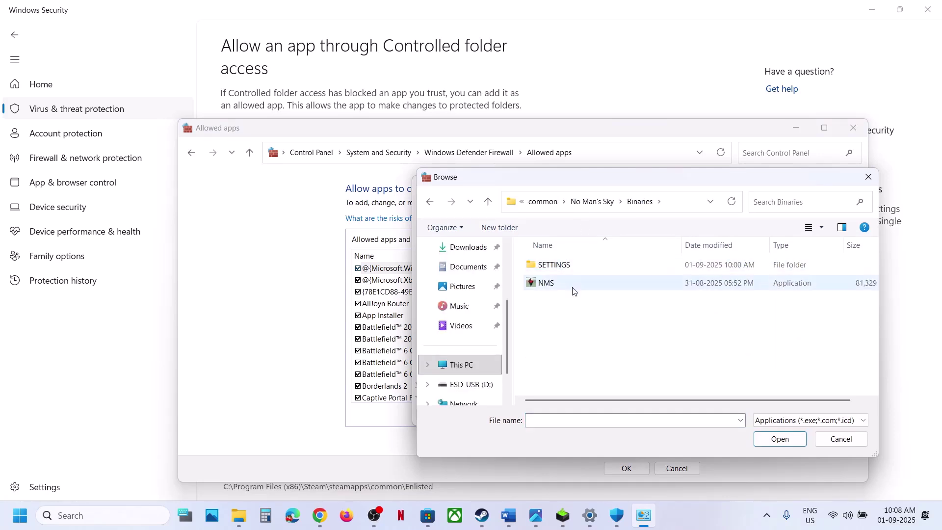
pyautogui.click(573, 285)
pyautogui.click(779, 439)
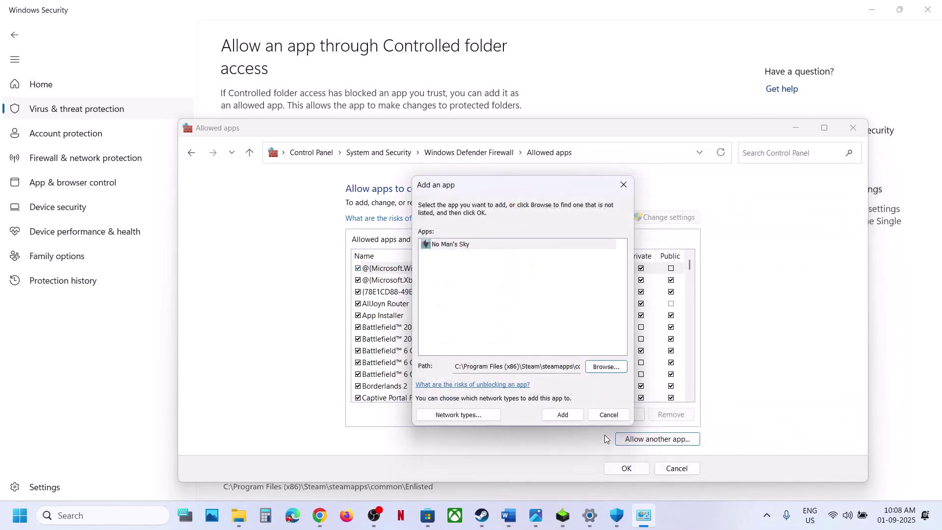
pyautogui.click(569, 417)
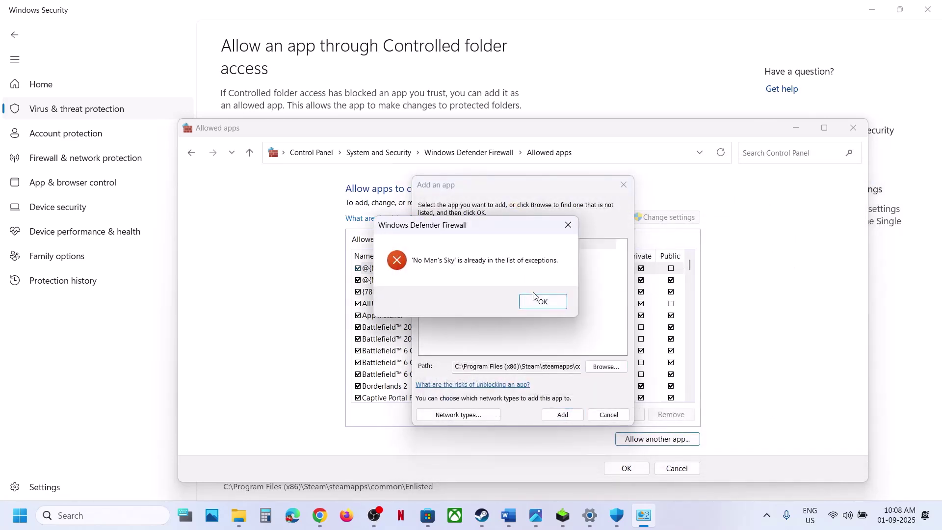
pyautogui.click(539, 303)
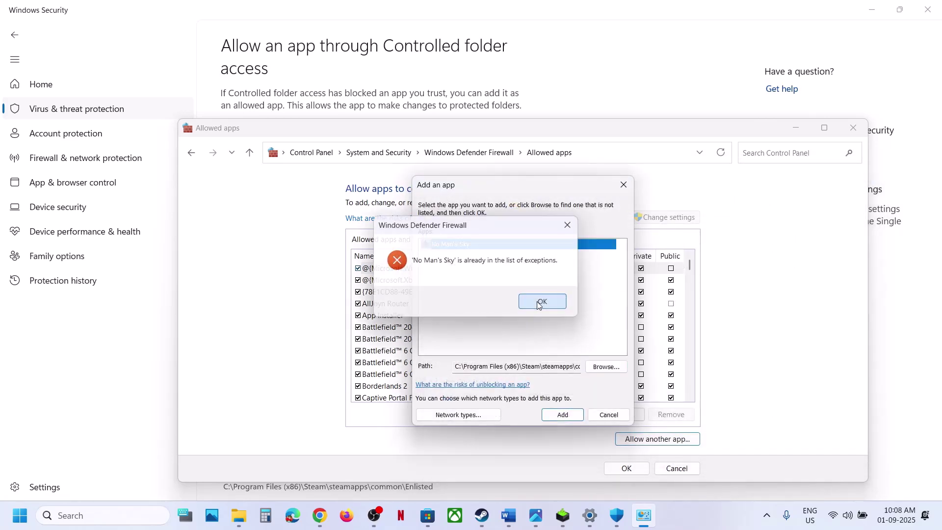
pyautogui.click(619, 186)
pyautogui.click(863, 127)
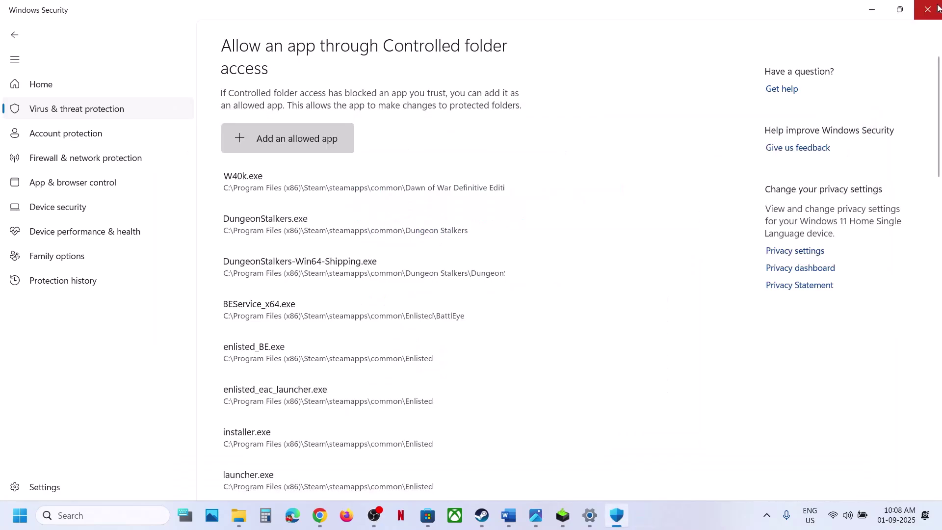
# Step: Close Windows Security and Settings, and highlight the Step 13 launch options text in the NMS document
pyautogui.click(937, 11)
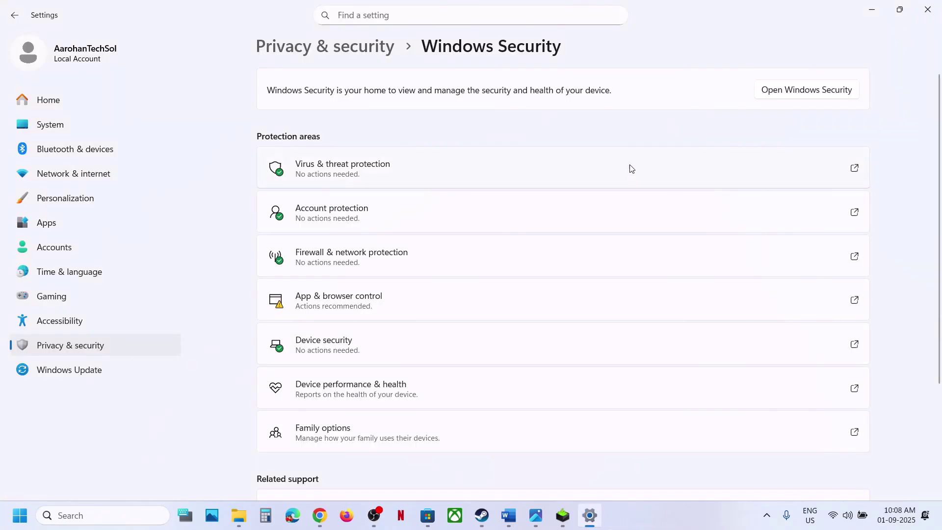
pyautogui.click(927, 11)
pyautogui.scroll(-3, 413, 324)
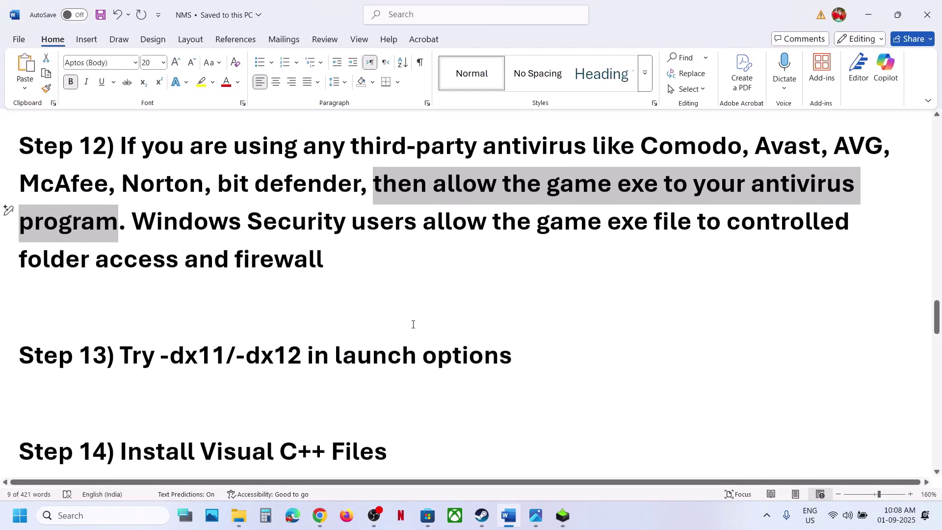
pyautogui.moveTo(224, 354); pyautogui.dragTo(511, 365)
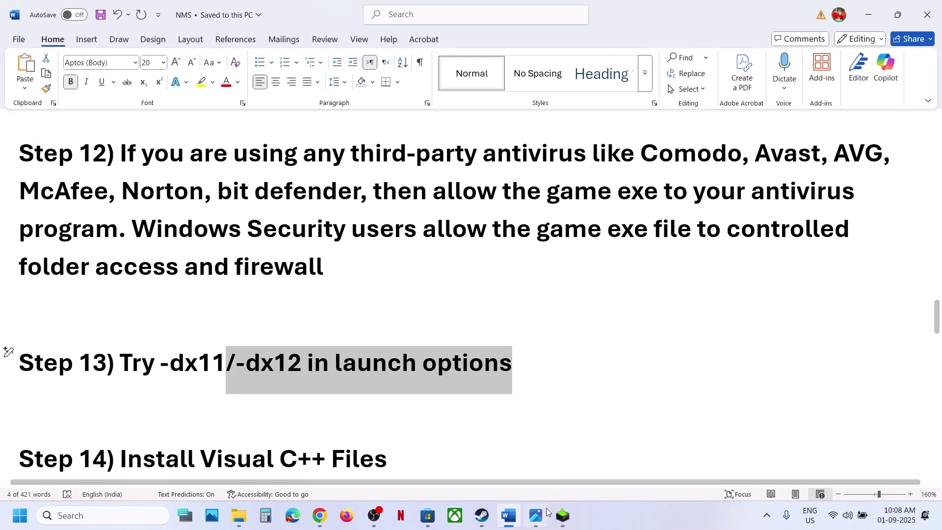
# Step: Switch to Steam and set the launch options in No Man's Sky's properties to -dx11
pyautogui.click(472, 492)
pyautogui.rightClick(82, 297)
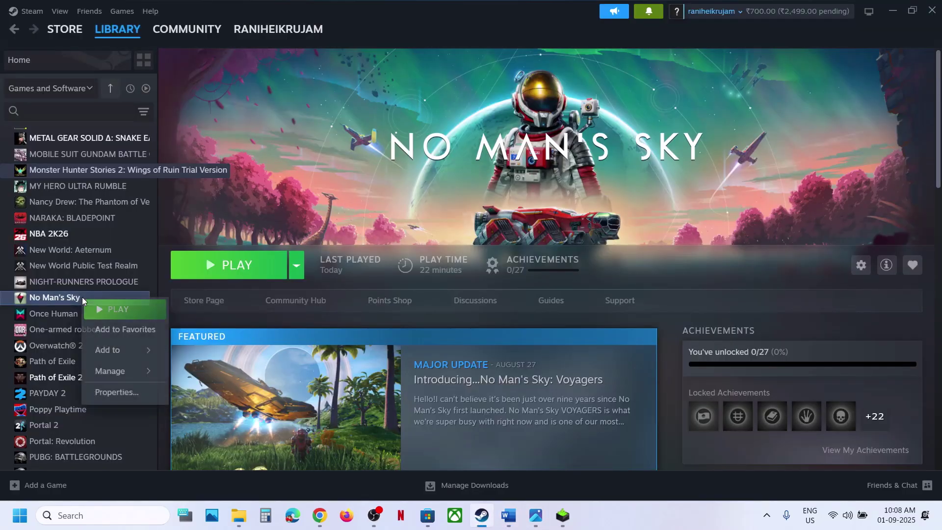
pyautogui.click(126, 391)
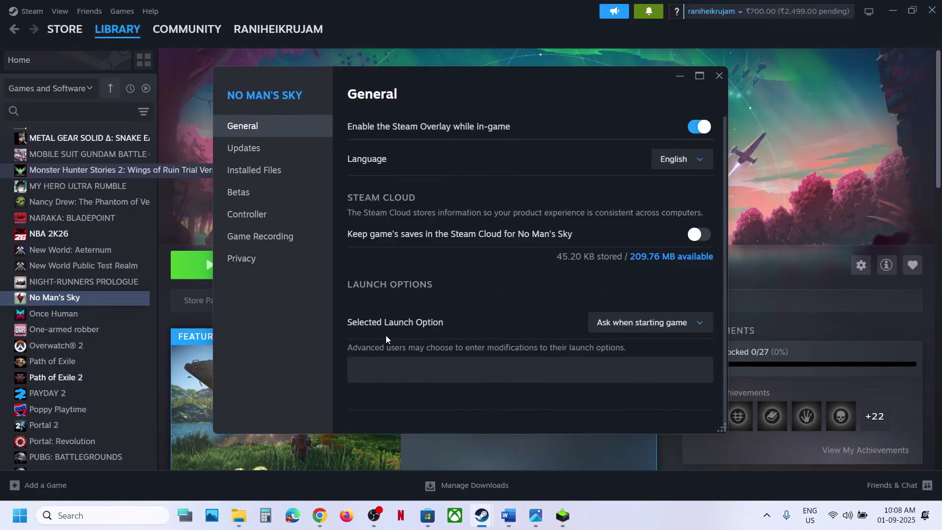
pyautogui.click(383, 364)
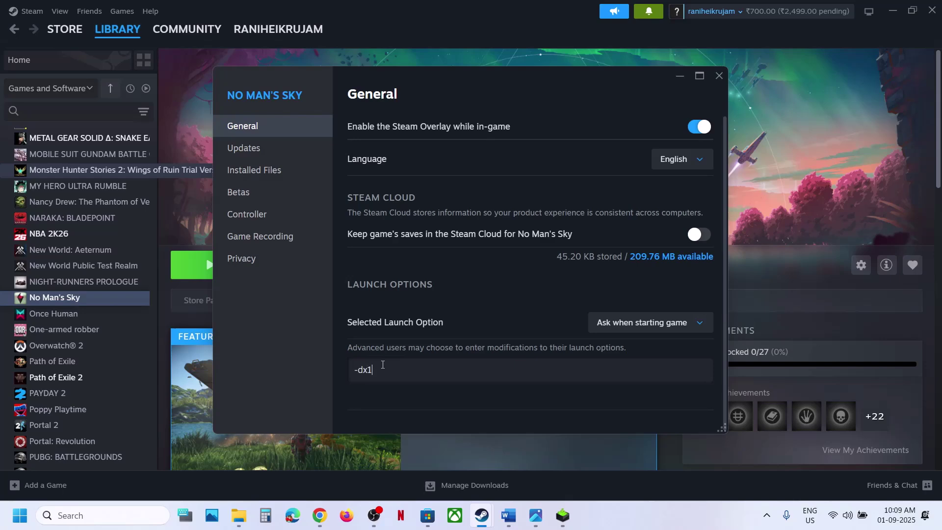
pyautogui.click(720, 79)
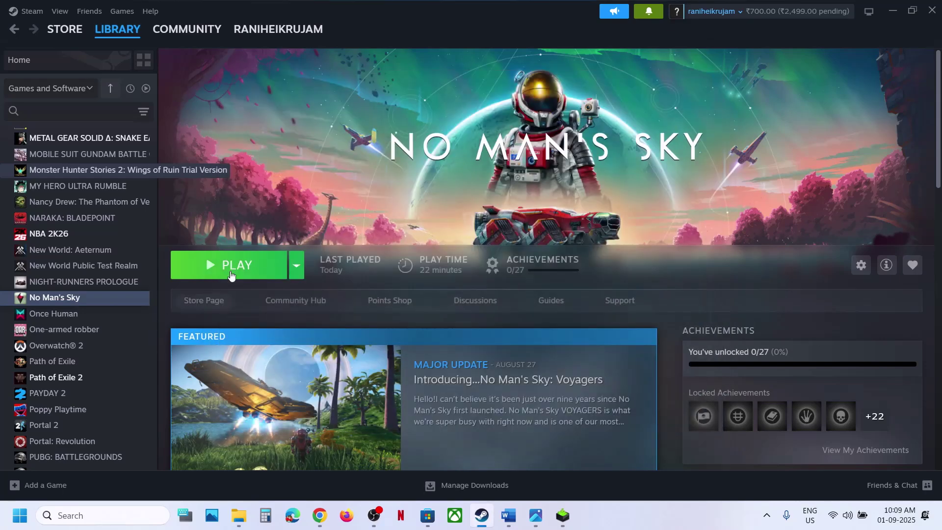
# Step: Reopen No Man's Sky's properties and change the launch options to -dx12
pyautogui.rightClick(97, 303)
pyautogui.click(132, 396)
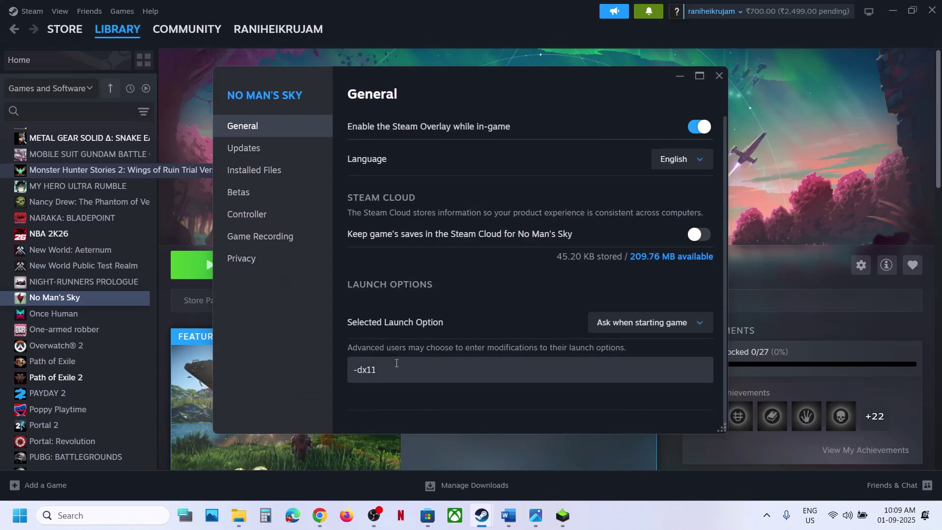
pyautogui.click(396, 363)
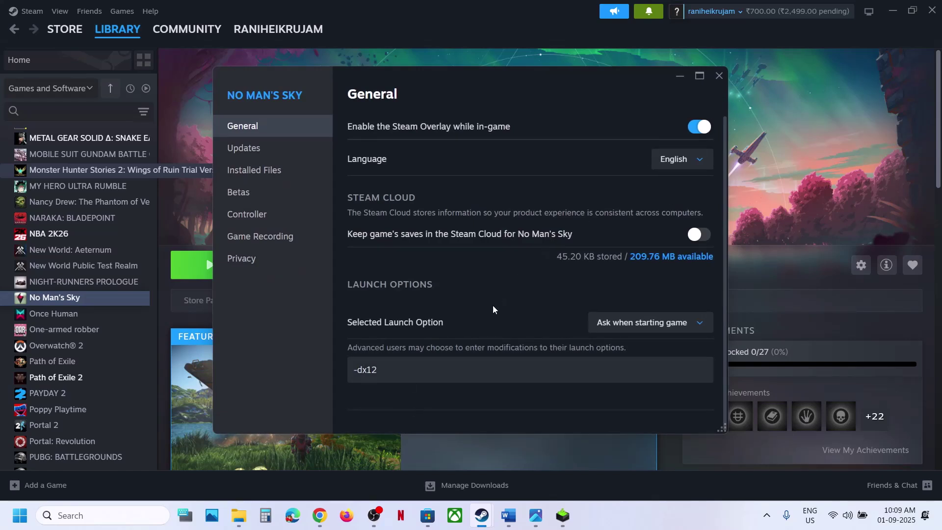
# Step: Clear the launch options for No Man's Sky and close its properties
pyautogui.moveTo(431, 365); pyautogui.dragTo(341, 369)
pyautogui.press('BackSpace')
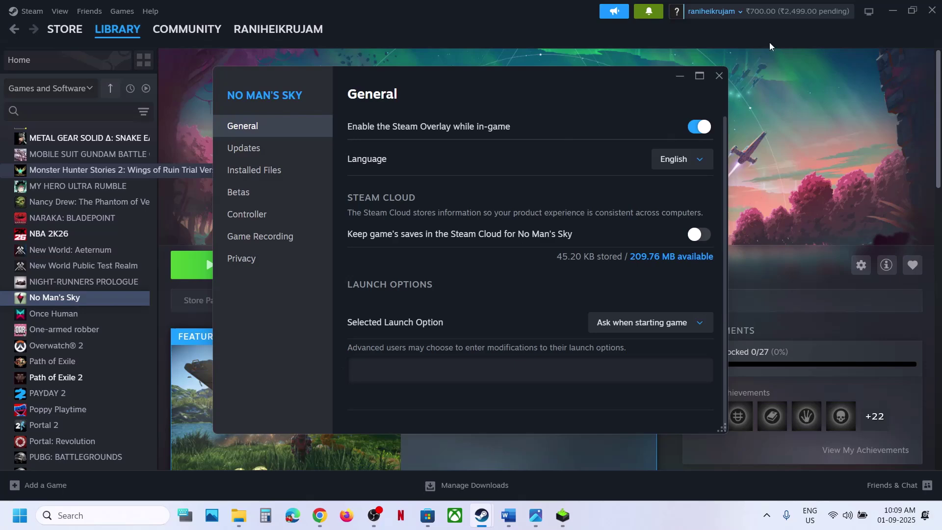
pyautogui.click(720, 75)
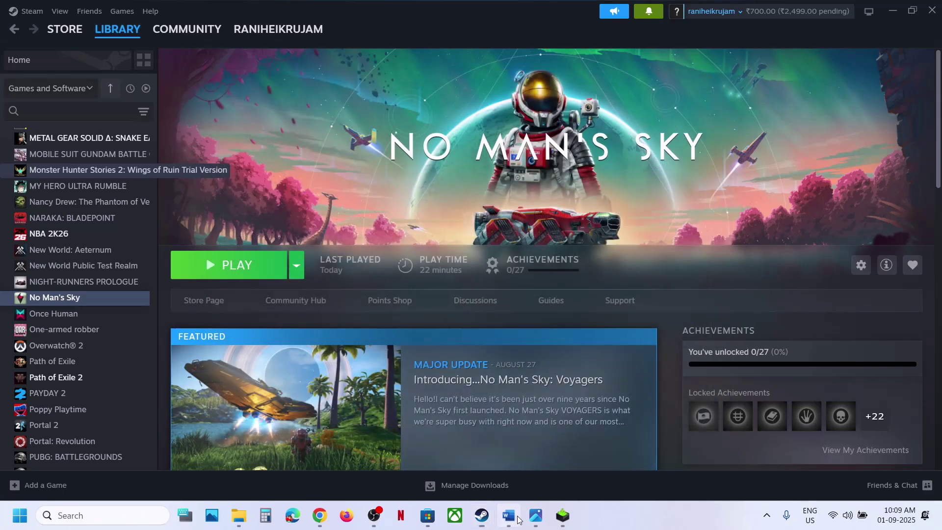
# Step: Return to the NMS document in Word and copy the Step 14 text "Install Visual C++ Files"
pyautogui.click(508, 515)
pyautogui.scroll(-3, 372, 269)
pyautogui.scroll(2, 374, 288)
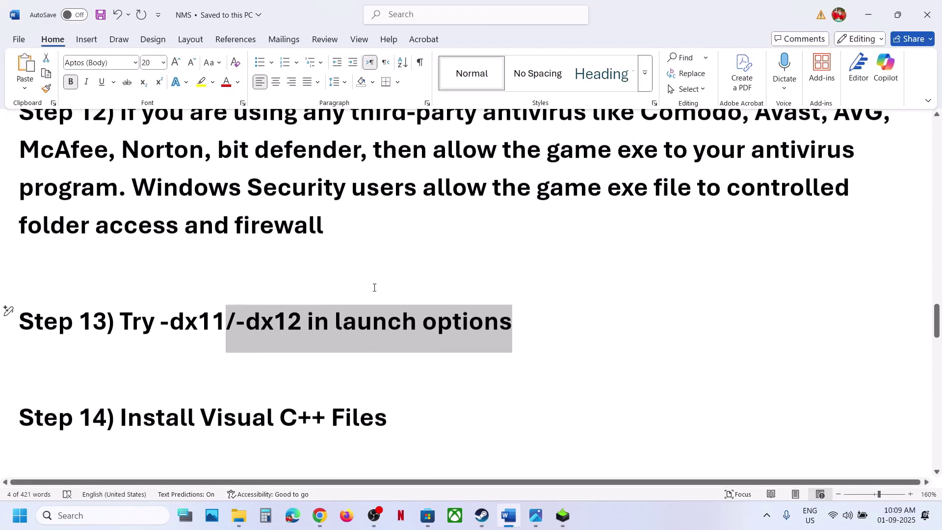
pyautogui.moveTo(393, 411); pyautogui.dragTo(139, 416)
pyautogui.hotkey('ctrl', 'c')
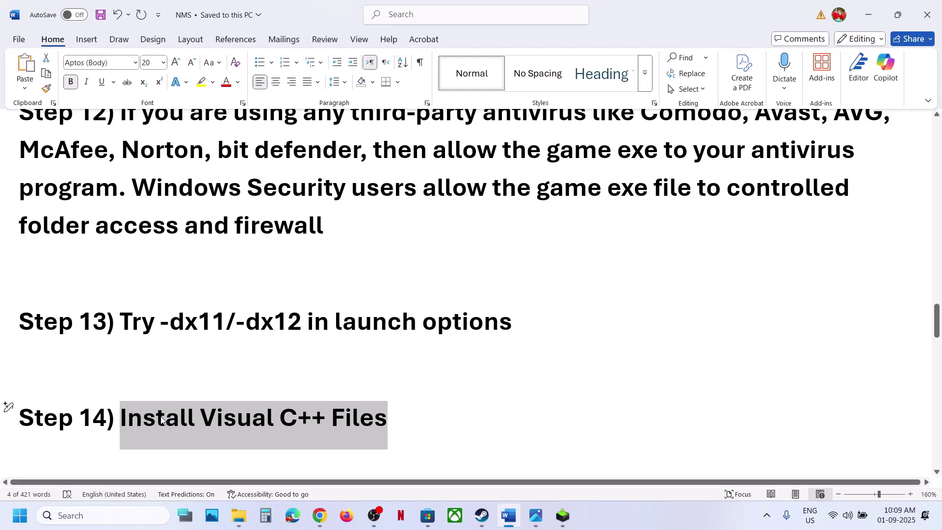
# Step: Search Google in a new Chrome tab for "Install Visual C++ Files" and open Microsoft's latest supported Visual C++ Redistributable downloads page
pyautogui.click(319, 525)
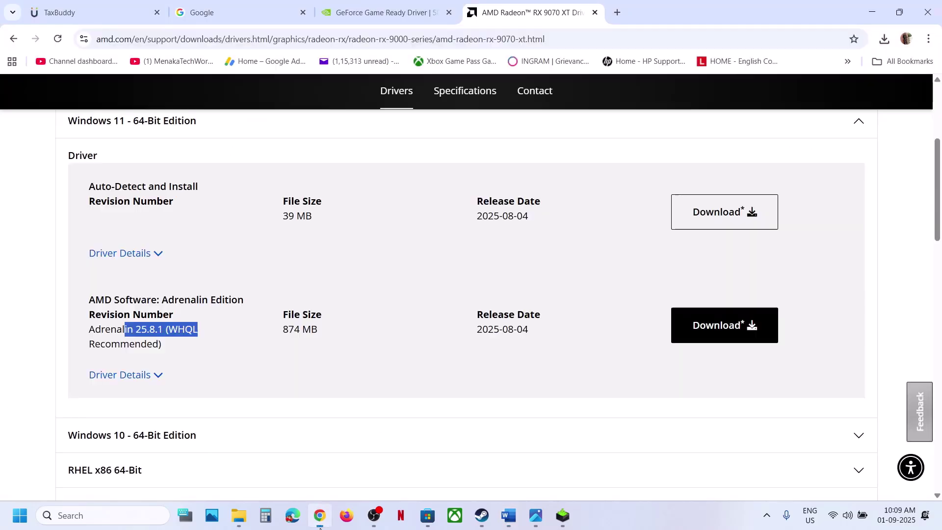
pyautogui.click(617, 16)
pyautogui.hotkey('ctrl', 'v')
pyautogui.press('Return')
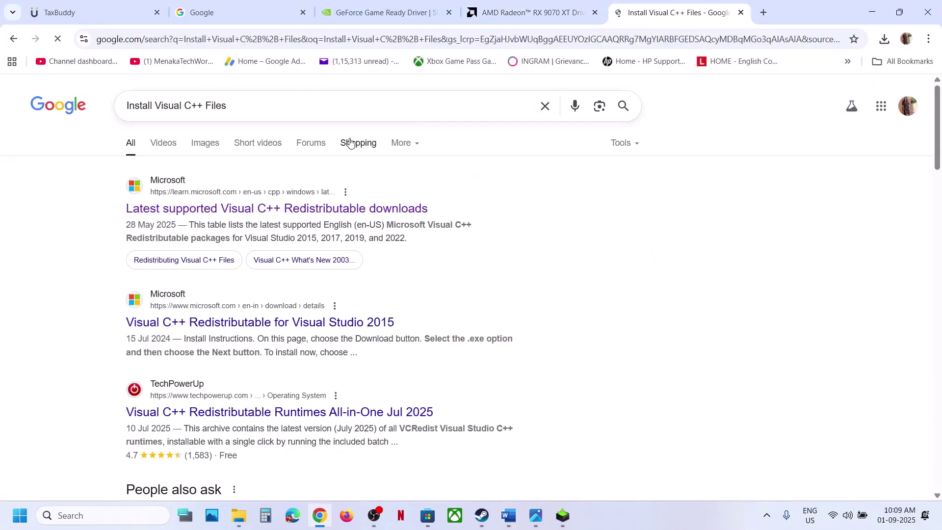
pyautogui.click(246, 208)
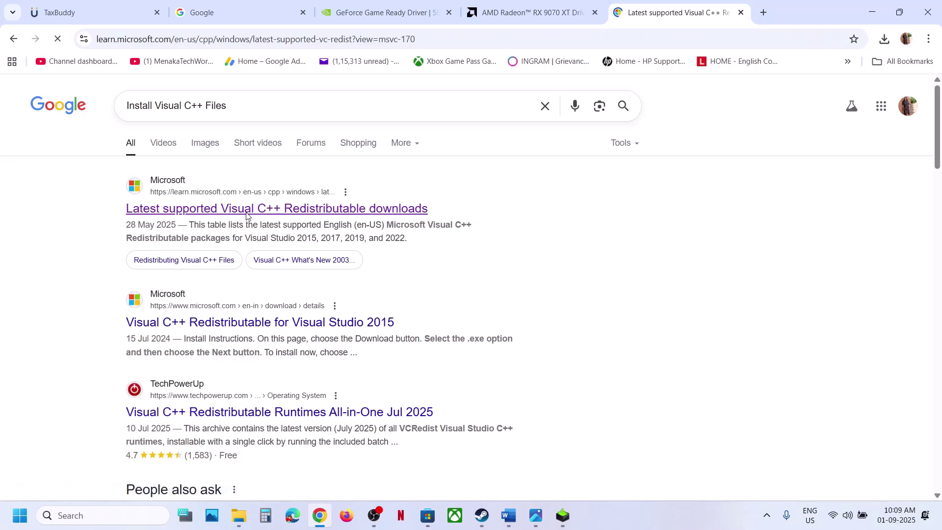
# Step: Download the X86 Visual C++ Redistributable from the latest version table and run its repair, approving the permission request
pyautogui.scroll(-5, 431, 365)
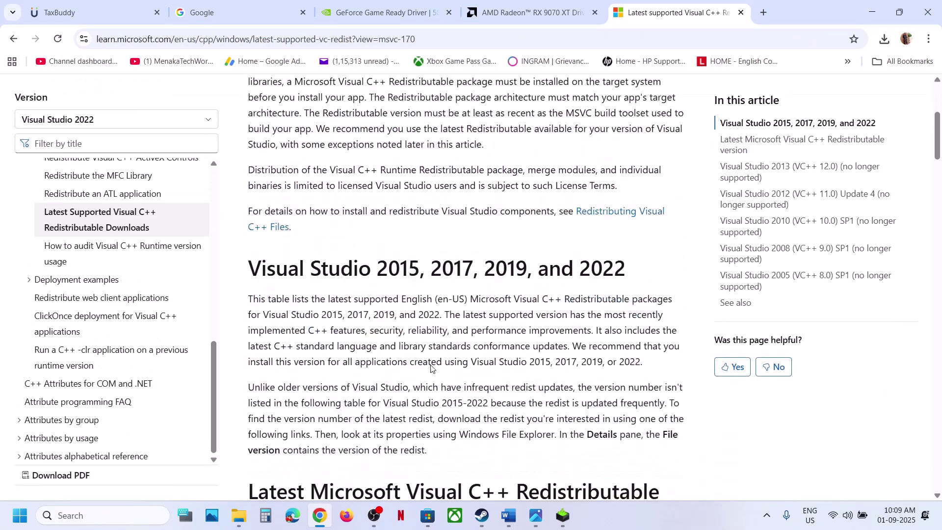
pyautogui.scroll(-7, 418, 338)
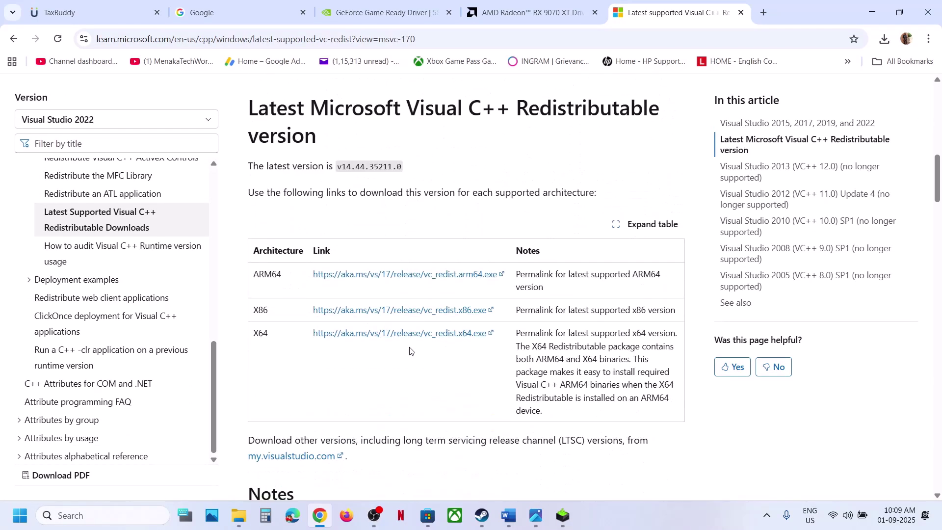
pyautogui.scroll(2, 275, 277)
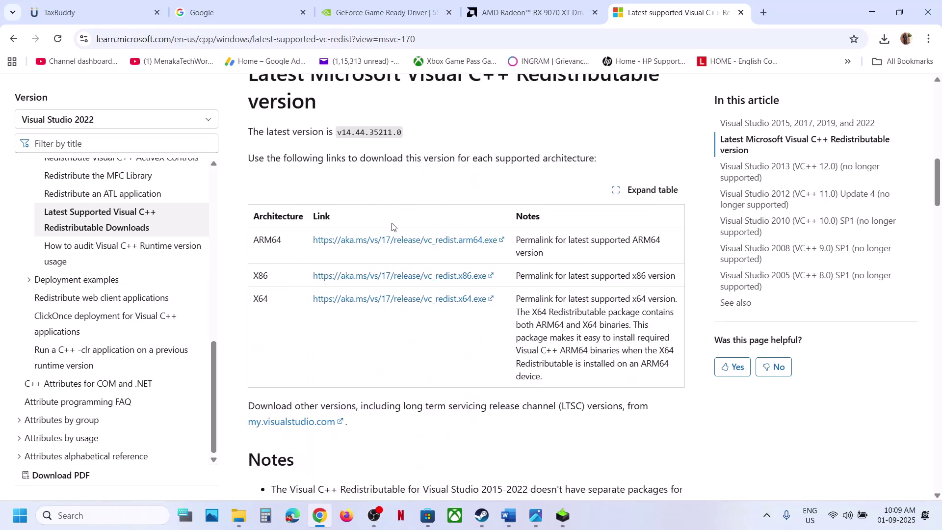
pyautogui.click(385, 279)
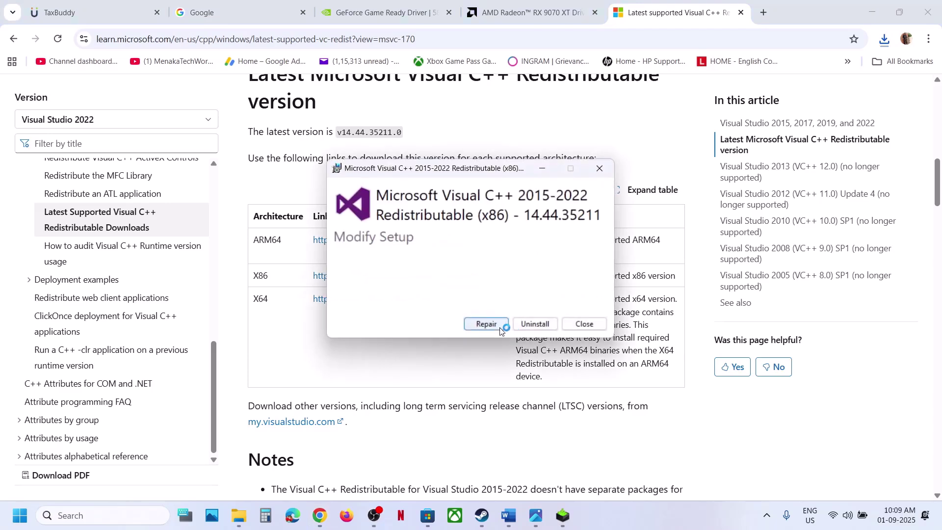
pyautogui.click(486, 325)
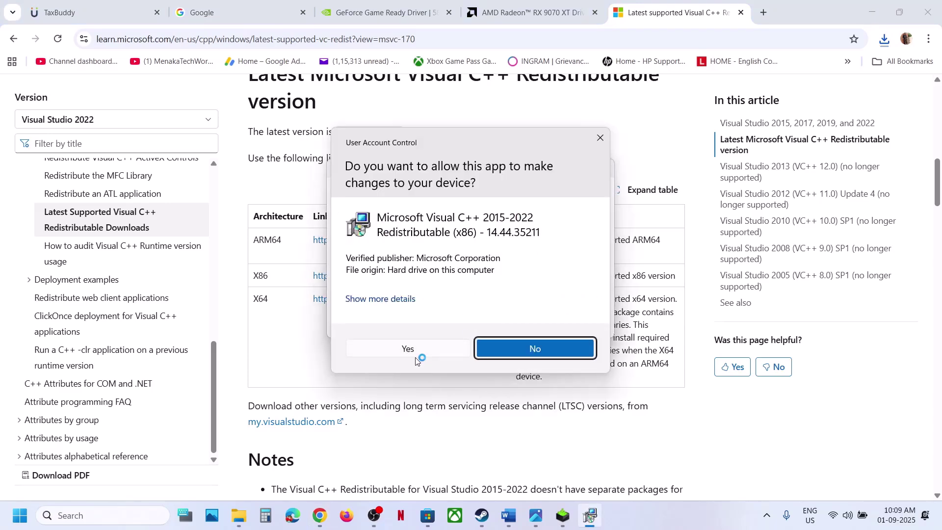
pyautogui.click(414, 351)
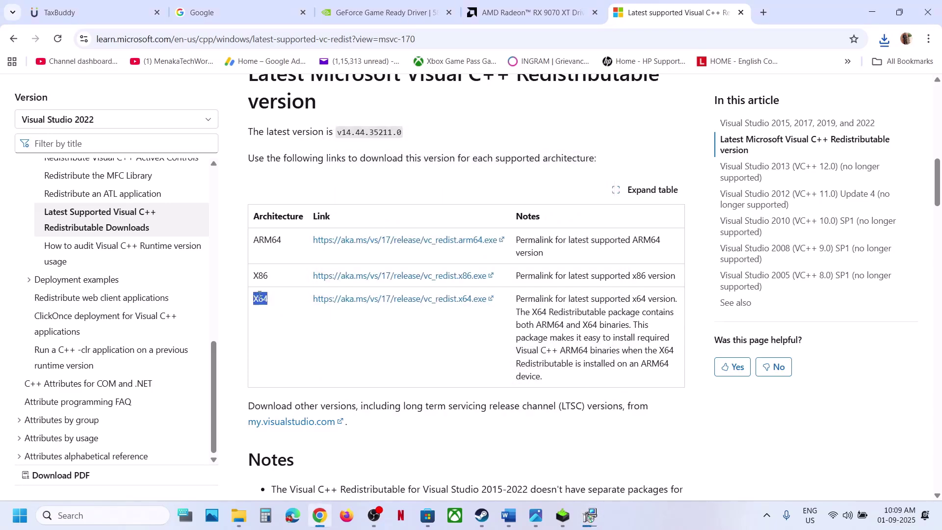
# Step: Launch the downloaded x64 Visual C++ Redistributable, run its repair, and move the x86 setup window aside
pyautogui.click(885, 40)
pyautogui.click(787, 98)
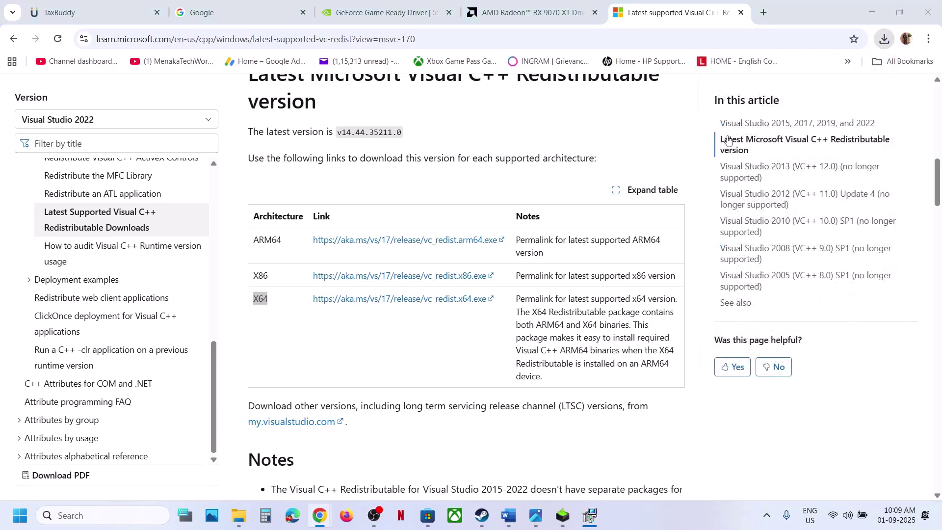
pyautogui.click(496, 326)
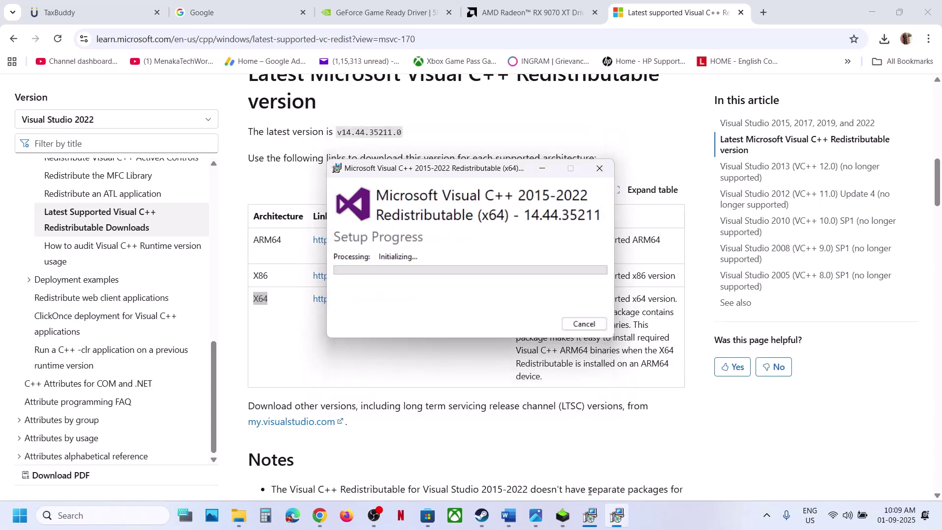
pyautogui.moveTo(503, 170); pyautogui.dragTo(278, 206)
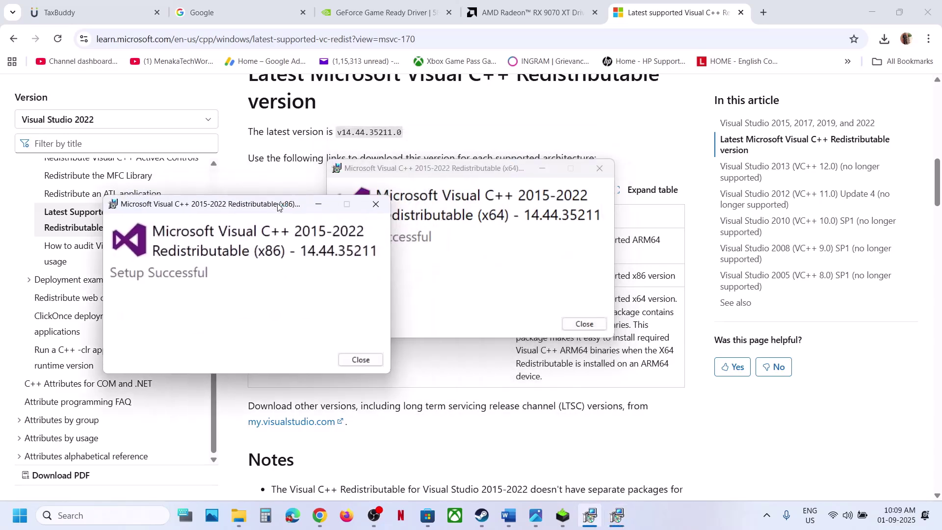
# Step: Close the finished x64 and x86 Visual C++ setup windows and bring up the Windows power options with Restart
pyautogui.click(583, 324)
pyautogui.click(361, 359)
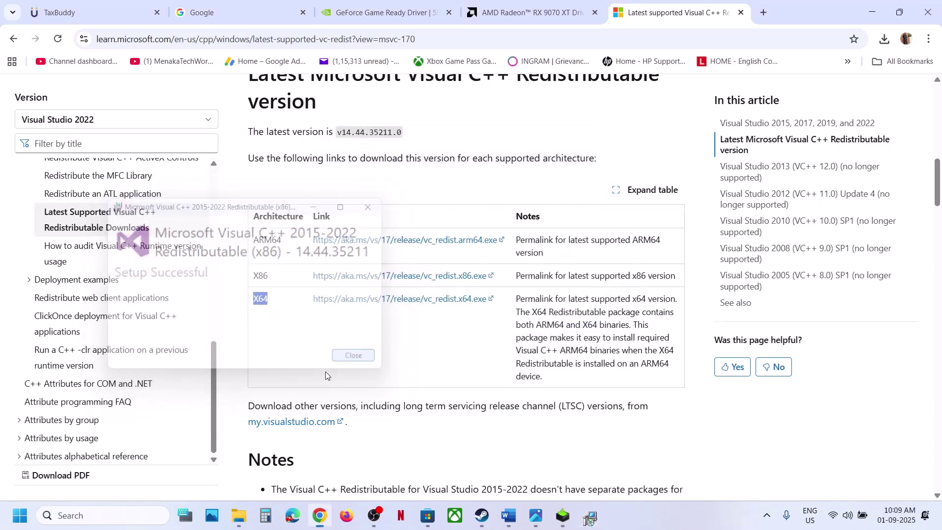
pyautogui.click(22, 515)
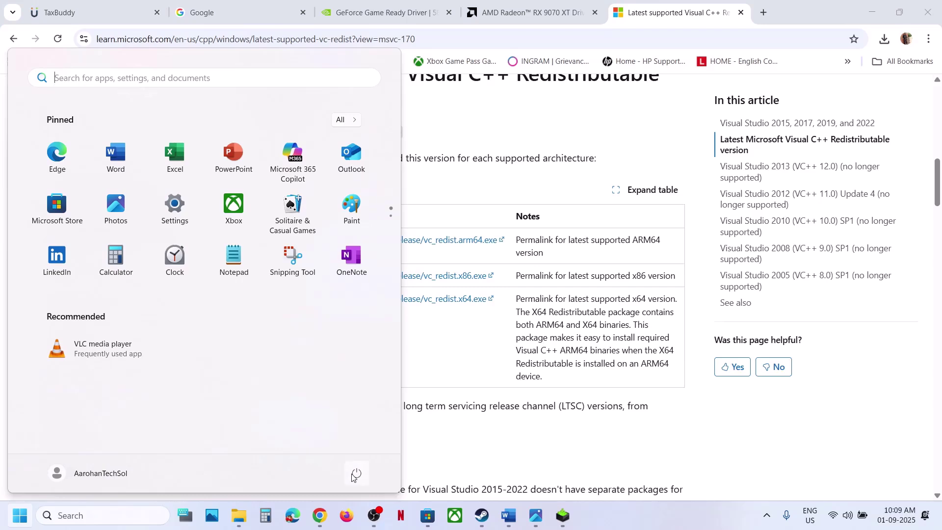
pyautogui.click(354, 475)
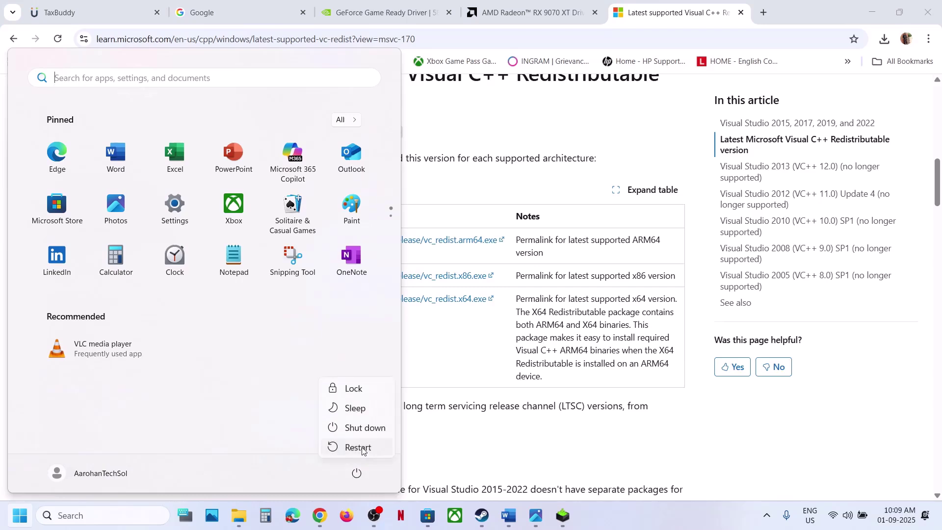
# Step: Return to the NMS document in Word and highlight the OpenCL, OpenGL, and Vulkan Compatibility Pack name in Step 15
pyautogui.click(481, 515)
pyautogui.click(509, 515)
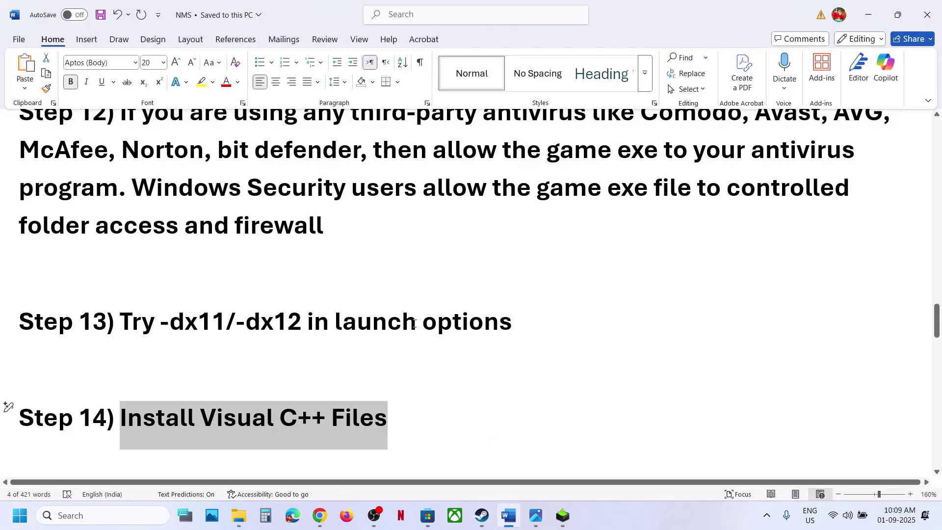
pyautogui.scroll(-4, 414, 323)
pyautogui.scroll(-1, 415, 323)
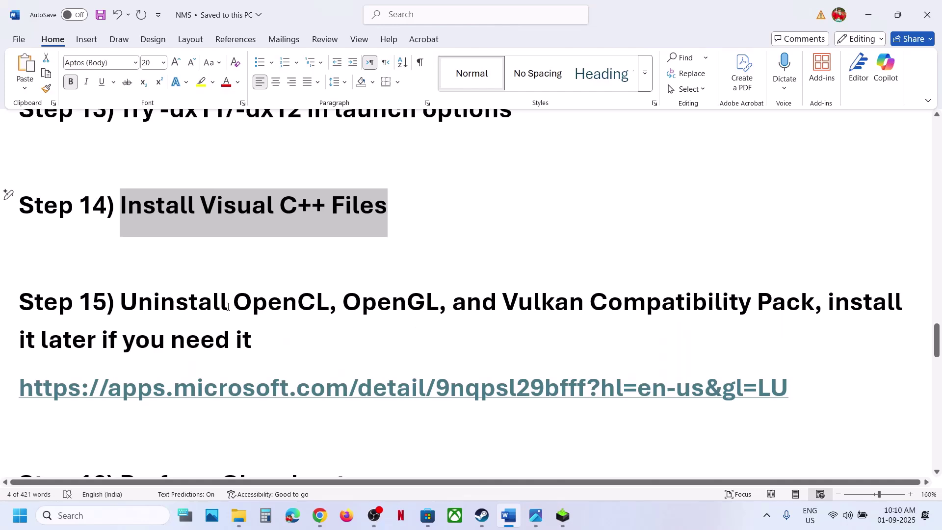
pyautogui.moveTo(241, 308); pyautogui.dragTo(645, 308)
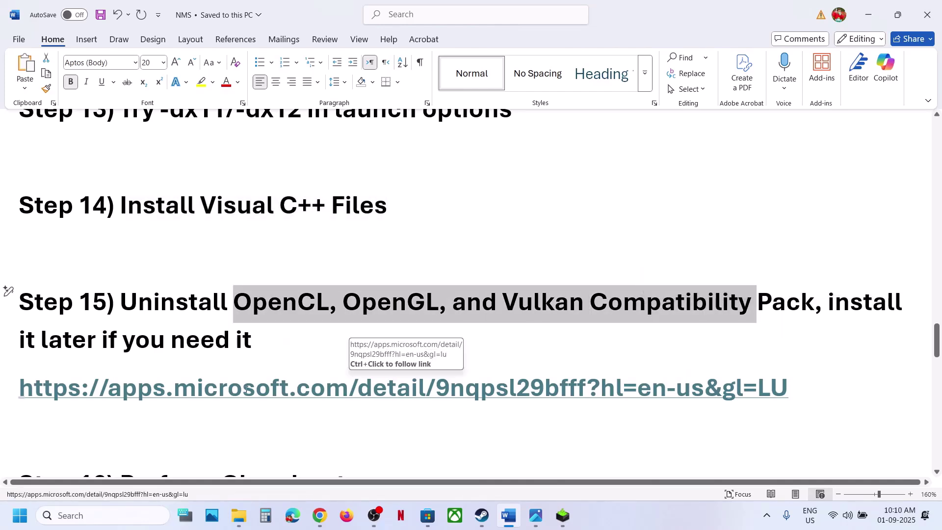
# Step: Open the Installed apps list in Windows Settings
pyautogui.press('super+i')
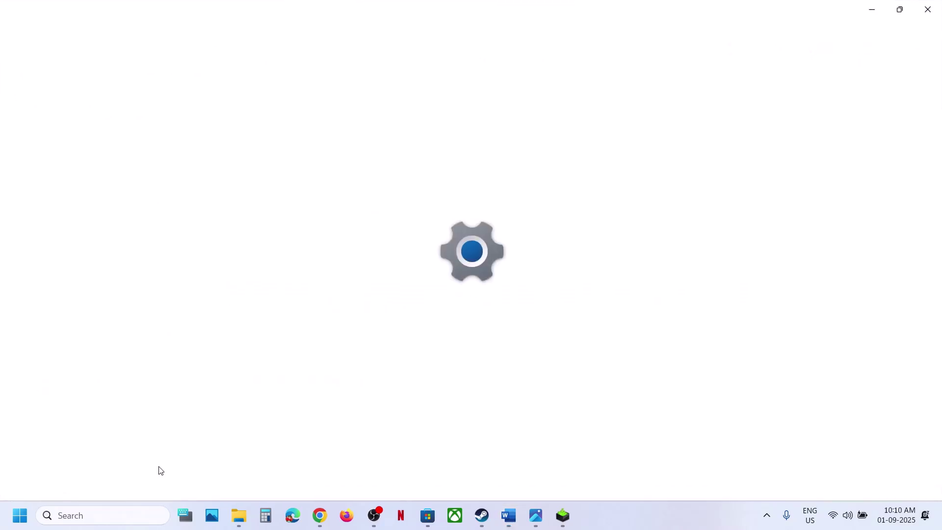
pyautogui.click(58, 223)
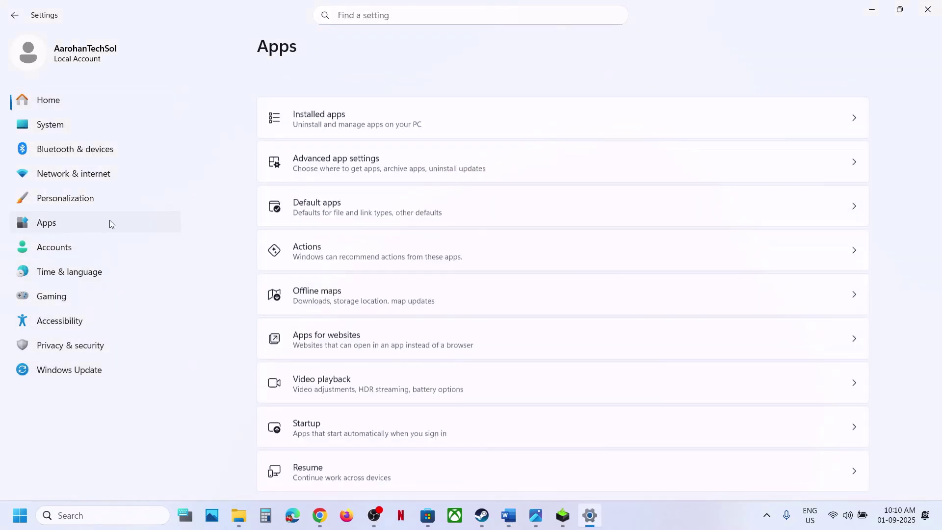
pyautogui.click(342, 97)
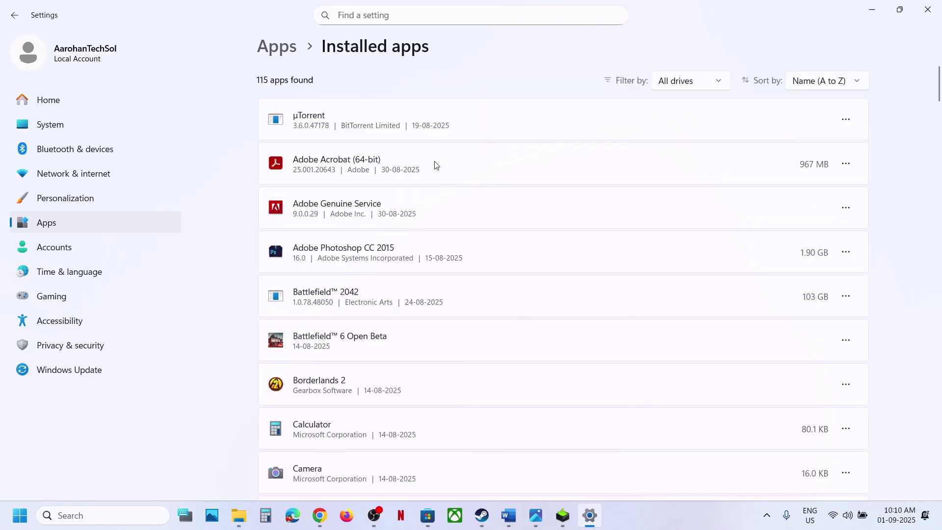
# Step: Uninstall the OpenCL, OpenGL, and Vulkan Compatibility Pack from the installed apps and bring up the Windows power options
pyautogui.scroll(-5, 435, 165)
pyautogui.scroll(-3, 436, 165)
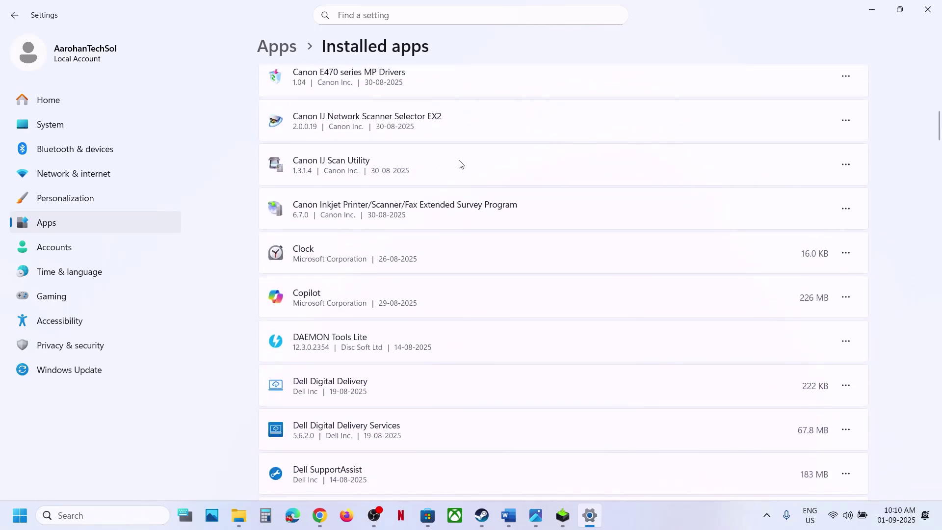
pyautogui.click(509, 524)
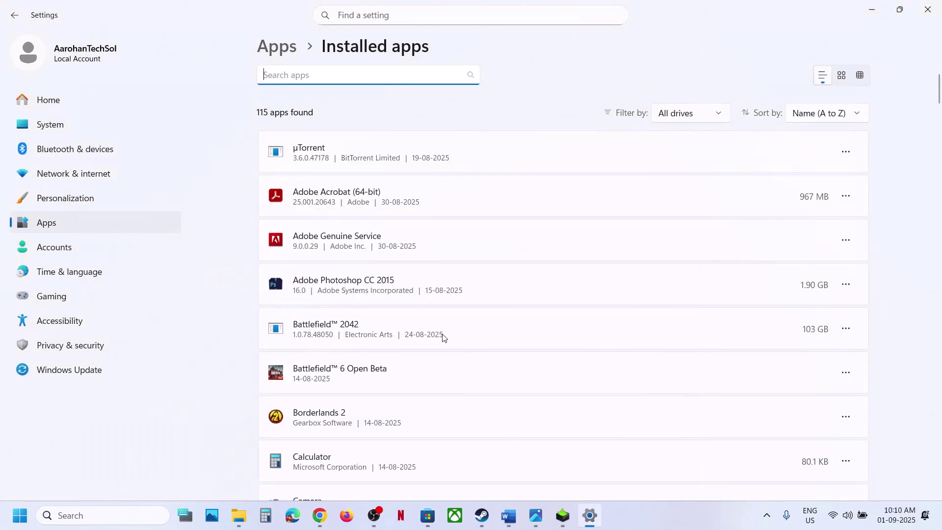
pyautogui.scroll(-10, 443, 337)
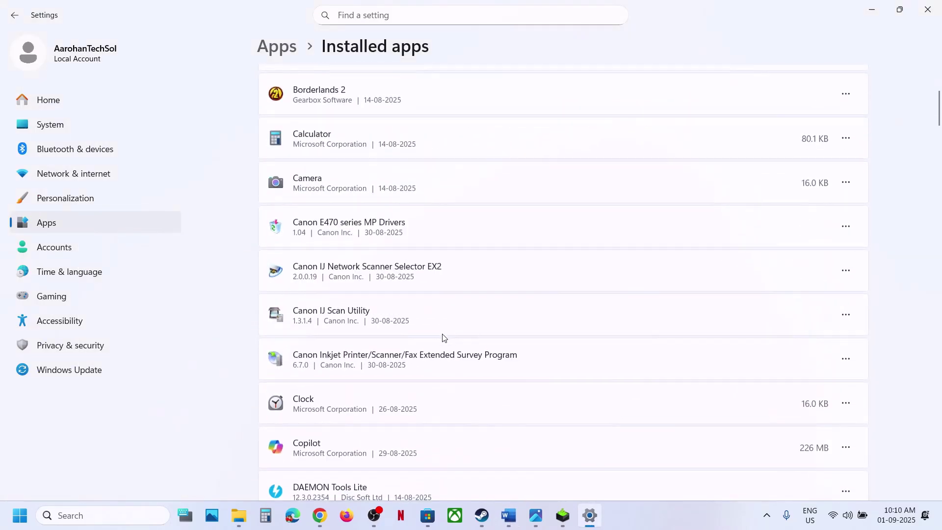
pyautogui.scroll(-20, 443, 337)
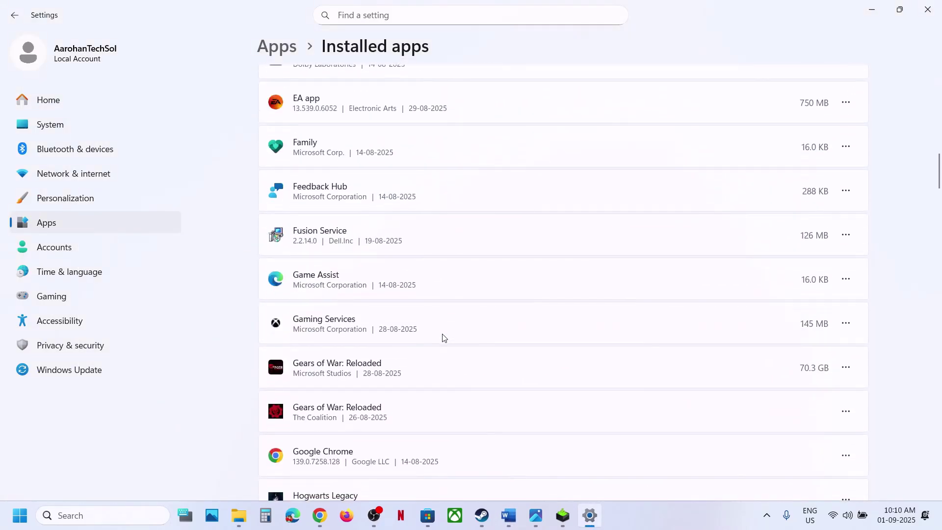
pyautogui.scroll(-20, 443, 337)
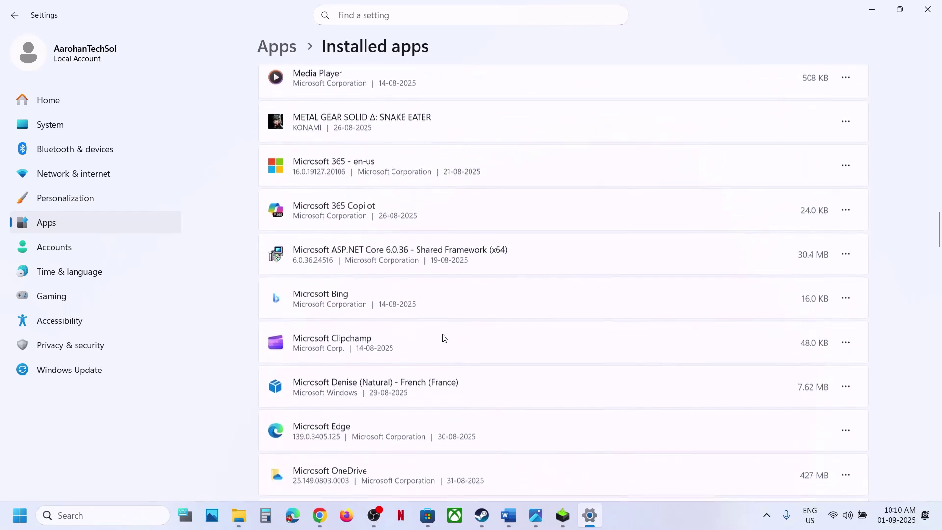
pyautogui.scroll(-20, 443, 338)
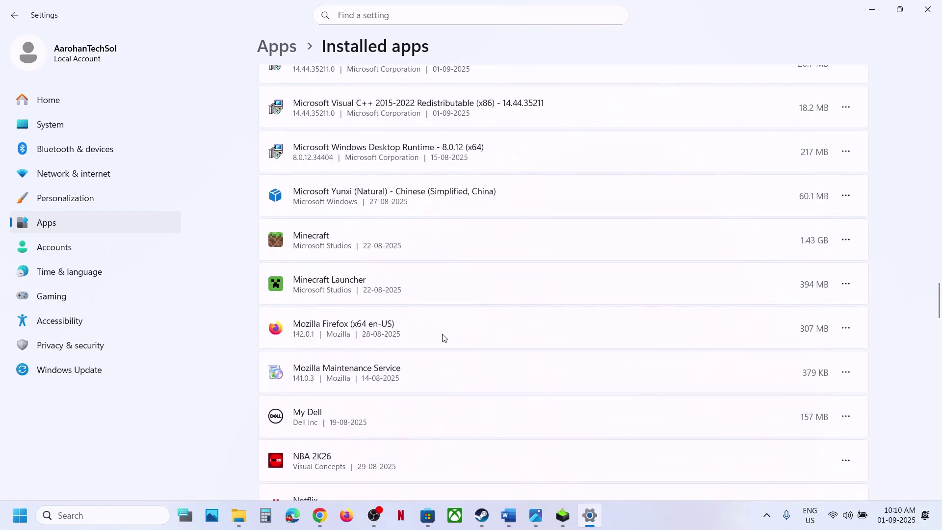
pyautogui.scroll(-12, 443, 337)
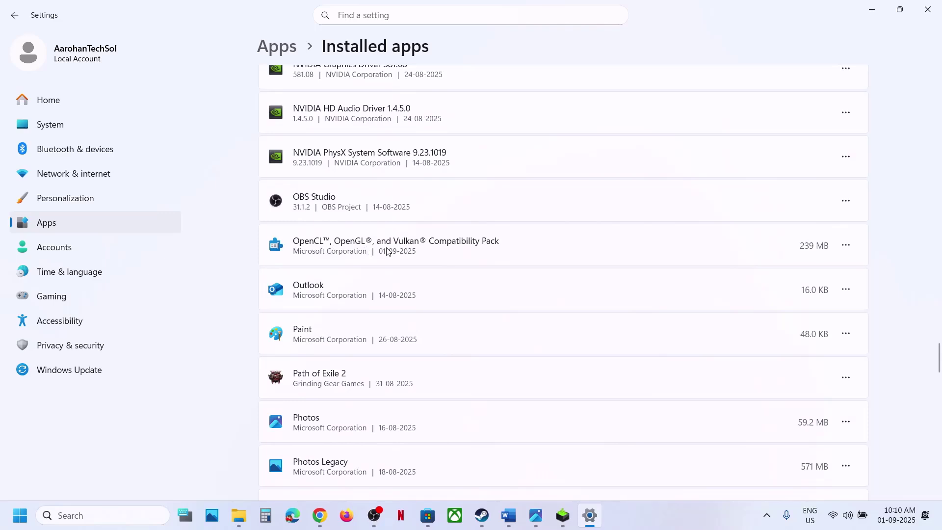
pyautogui.click(846, 247)
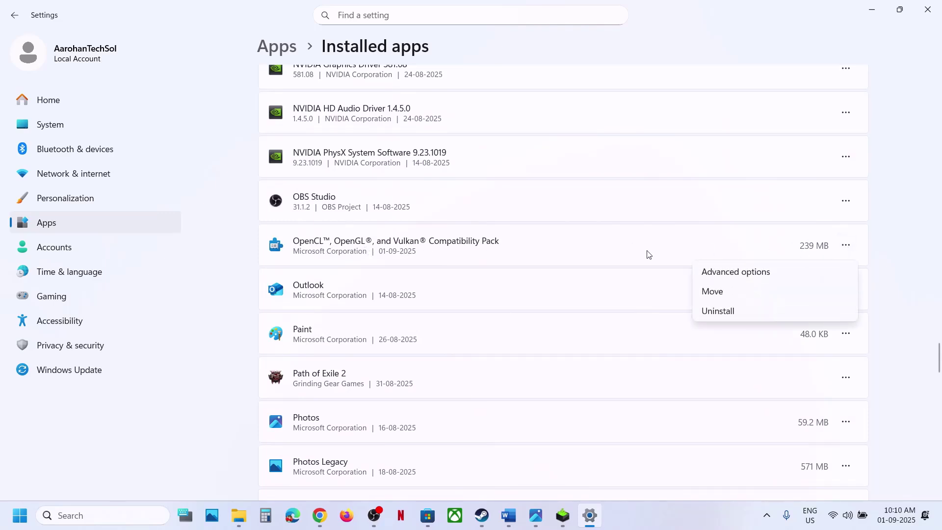
pyautogui.click(743, 314)
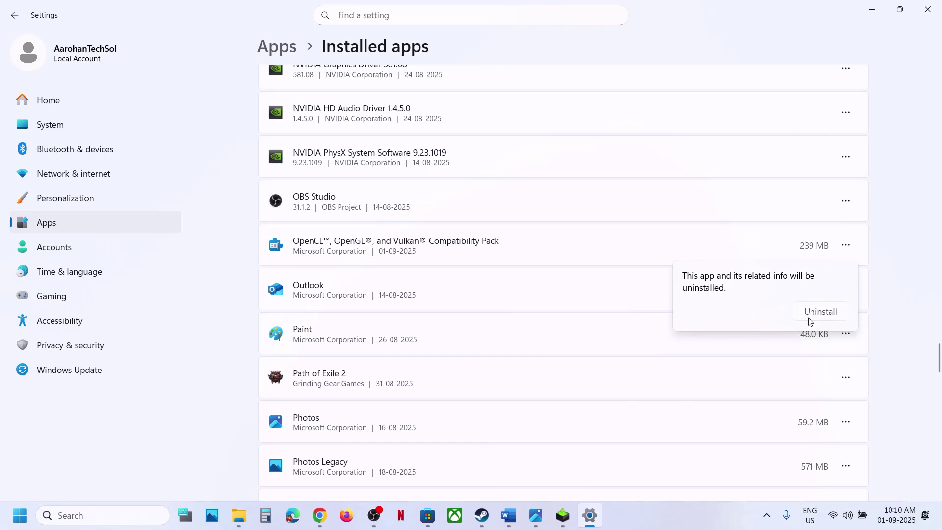
pyautogui.click(809, 318)
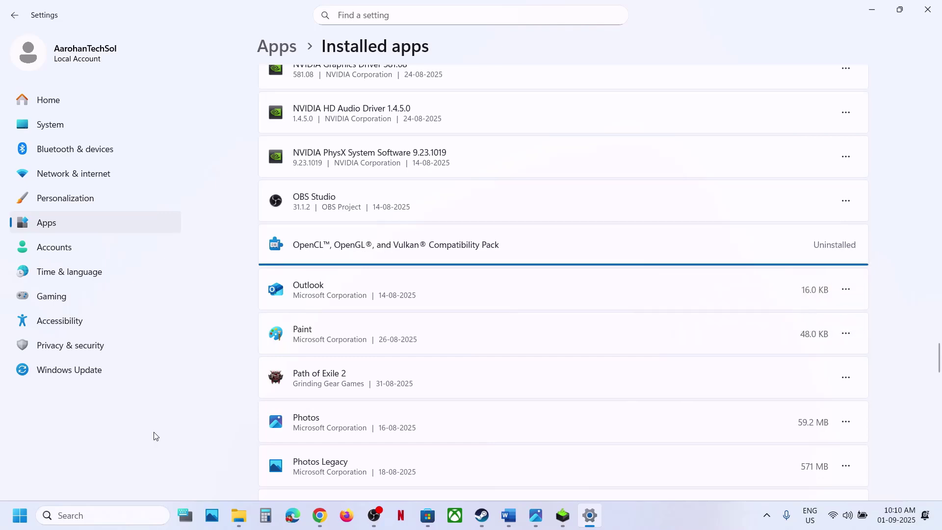
pyautogui.click(19, 515)
pyautogui.click(357, 472)
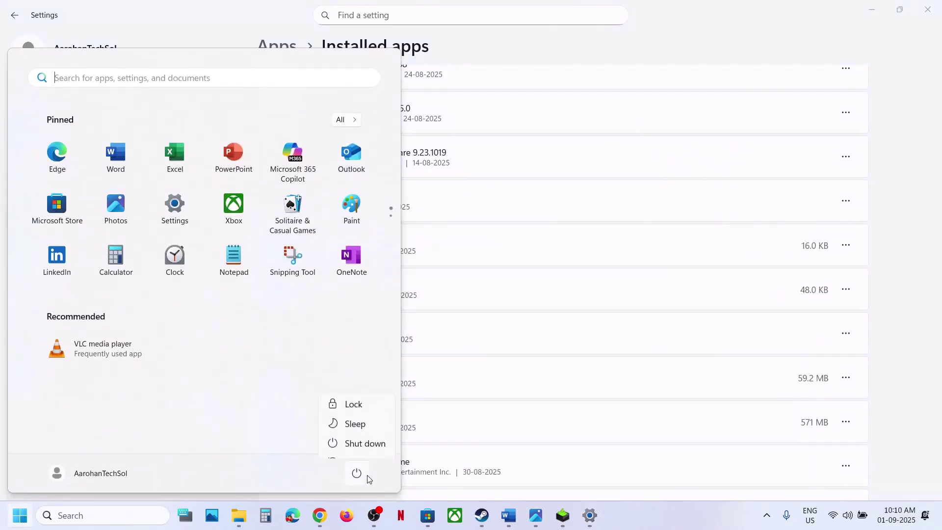
# Step: Return to the NMS document in Word and copy the apps.microsoft.com link under Step 15
pyautogui.click(509, 515)
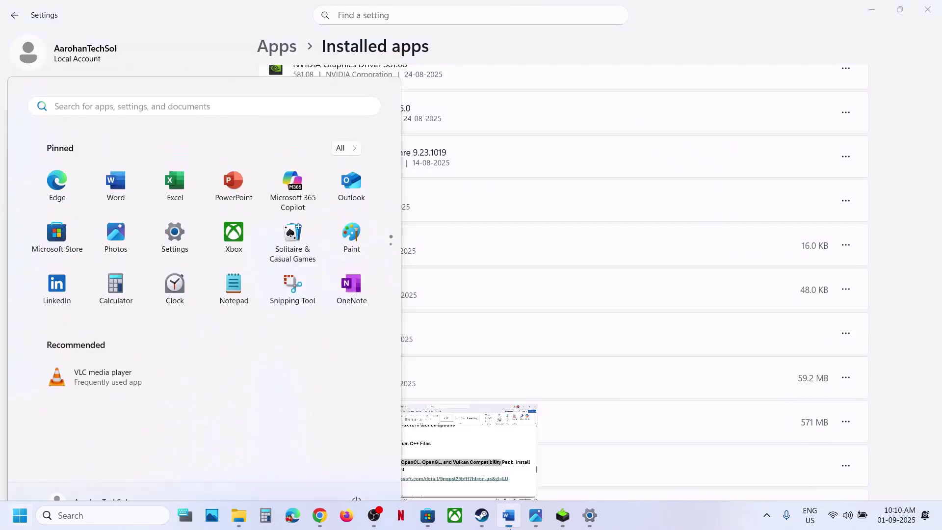
pyautogui.moveTo(794, 378); pyautogui.dragTo(138, 421)
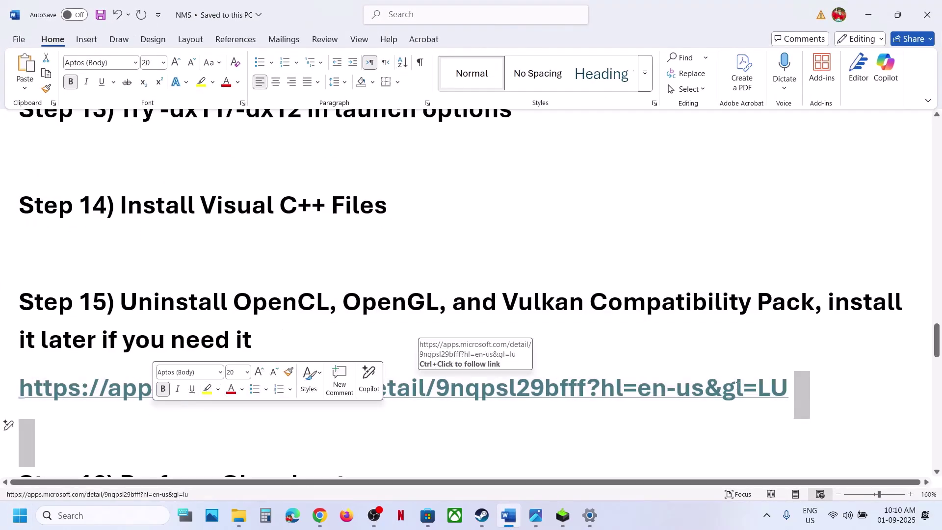
pyautogui.click(741, 365)
pyautogui.tripleClick(338, 388)
pyautogui.hotkey('ctrl', 'c')
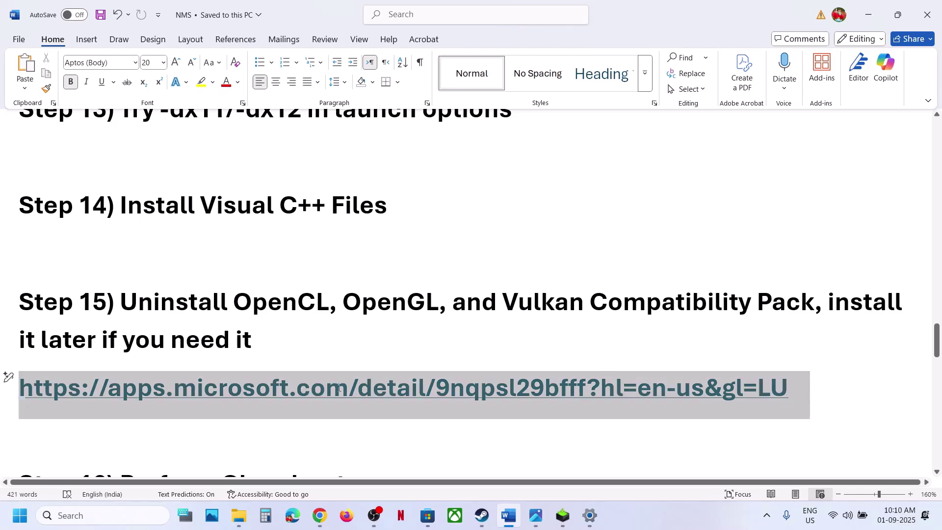
# Step: Open the copied link in a new Chrome tab, download the compatibility pack installer and launch it
pyautogui.click(320, 515)
pyautogui.click(765, 17)
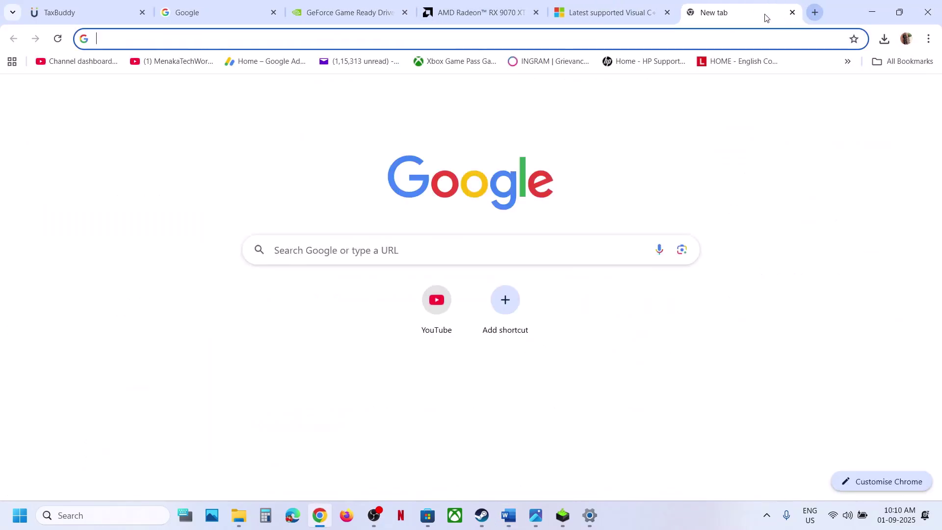
pyautogui.hotkey('ctrl', 'v')
pyautogui.press('Return')
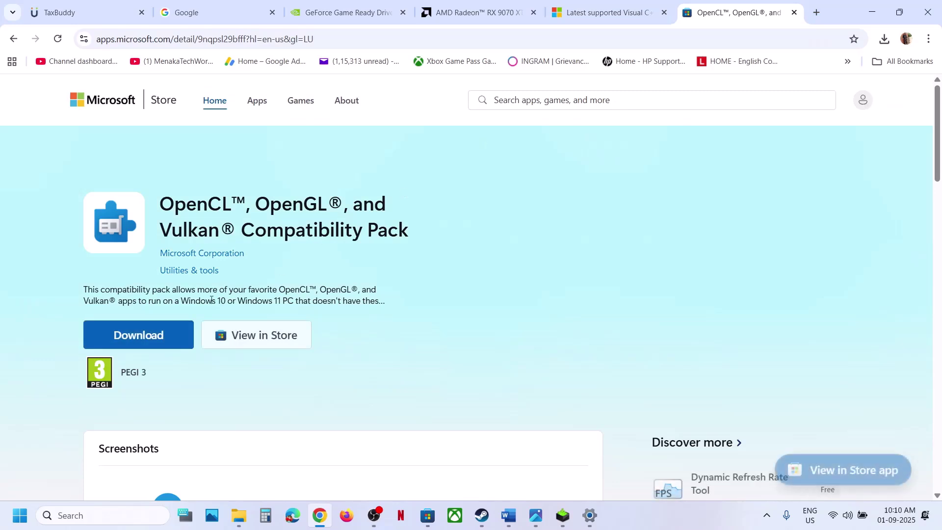
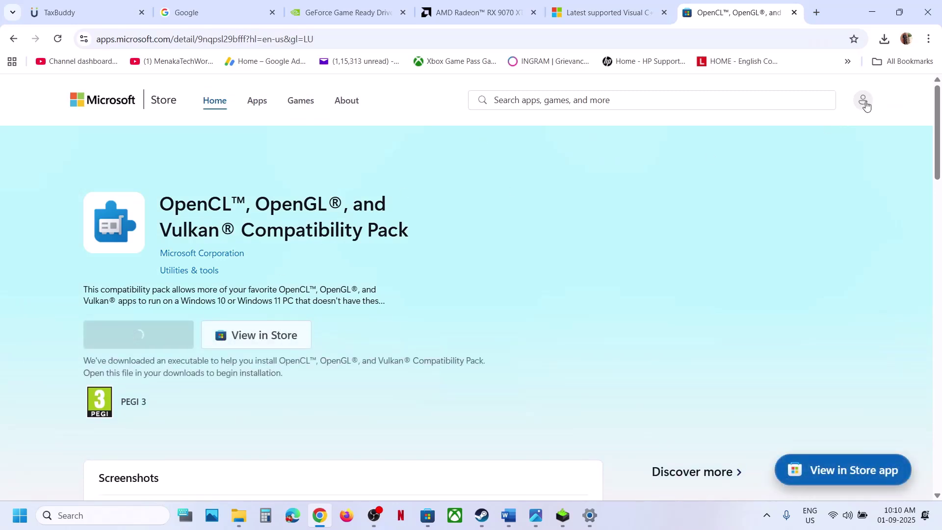
pyautogui.click(885, 41)
pyautogui.click(877, 65)
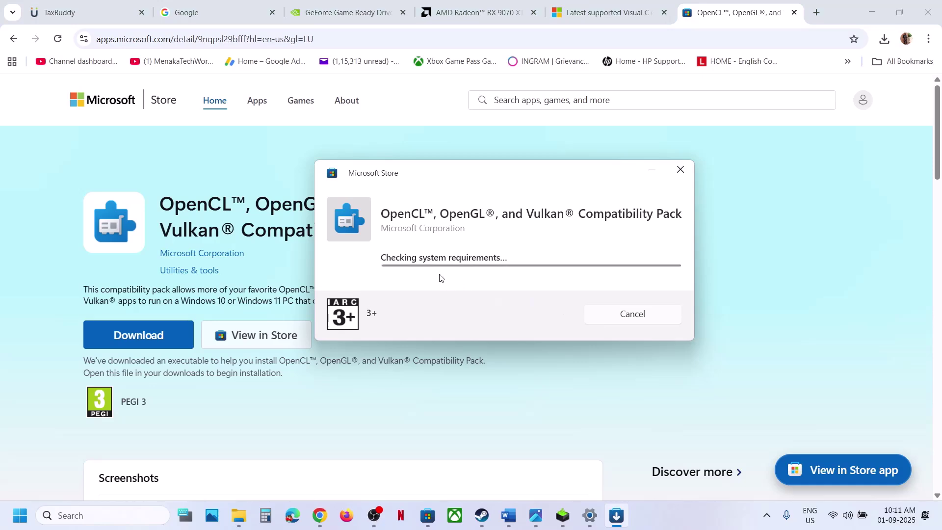
# Step: Switch back to the NMS document in Word and place the cursor at the end of Step 16 "Perform Cleanboot"
pyautogui.click(516, 520)
pyautogui.scroll(-3, 371, 339)
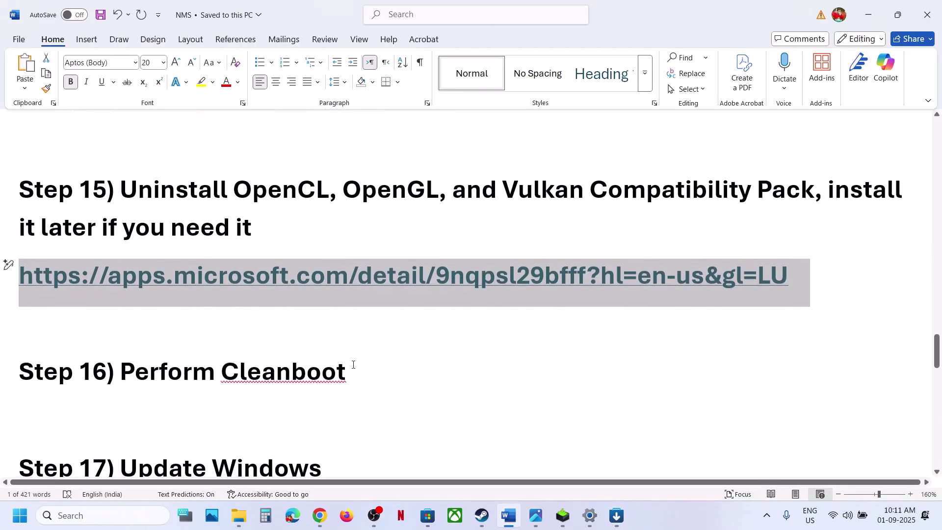
pyautogui.click(355, 369)
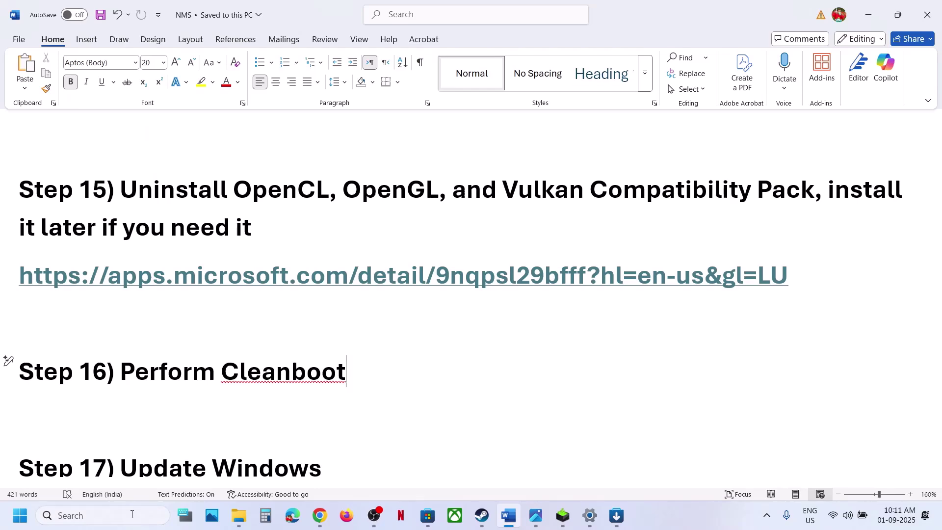
# Step: Search Windows for "system", open System Configuration and display its list of services
pyautogui.click(132, 516)
pyautogui.write('system')
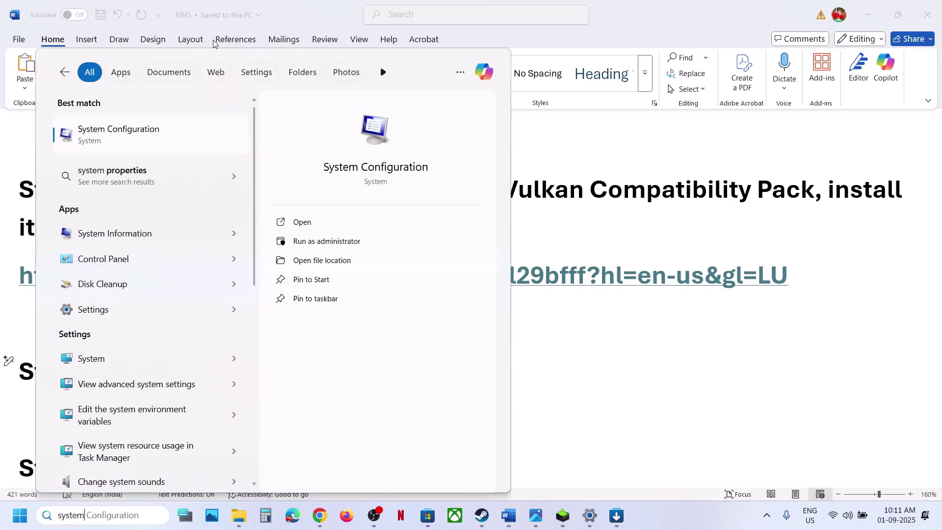
pyautogui.click(143, 130)
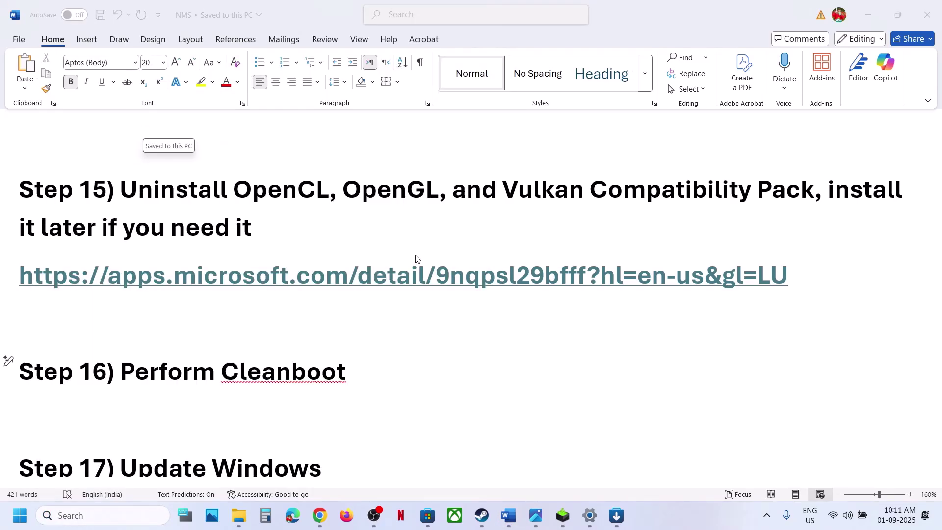
pyautogui.click(379, 163)
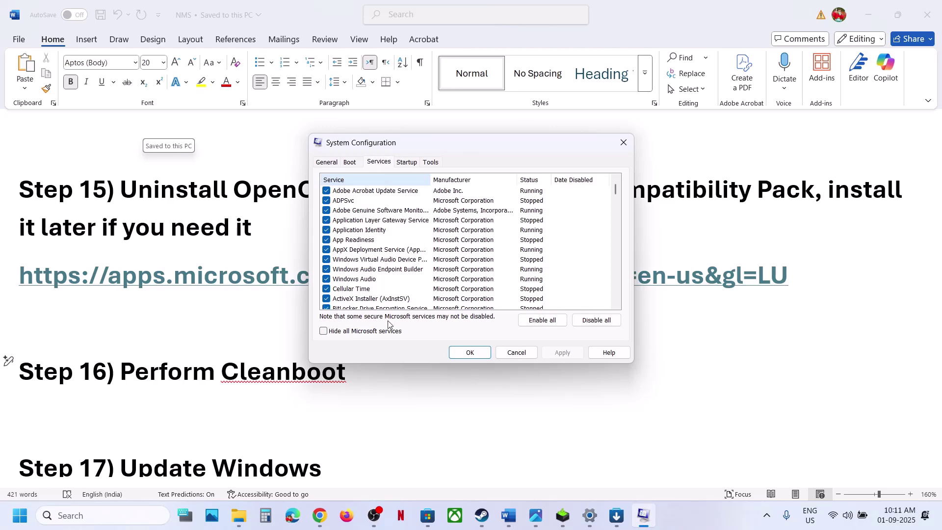
# Step: Hide all Microsoft services, disable all the remaining services, and apply and accept the configuration
pyautogui.click(324, 331)
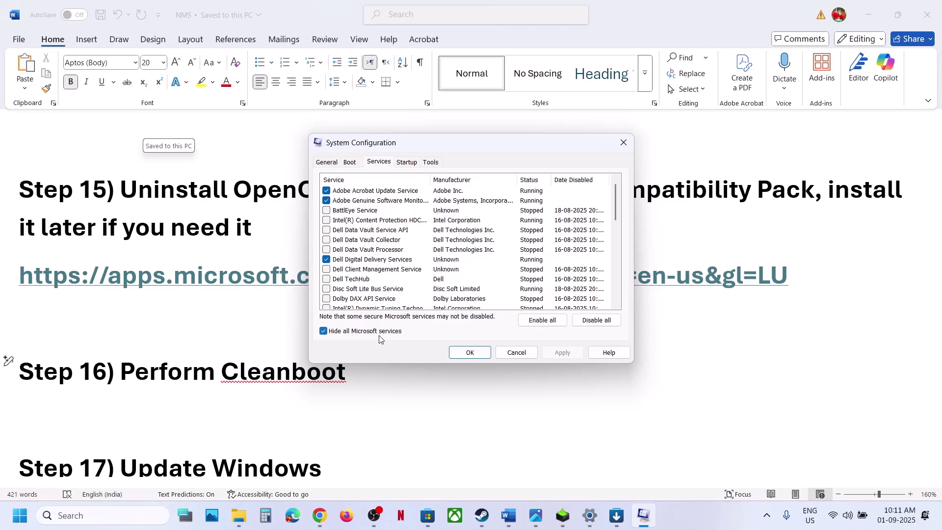
pyautogui.click(596, 320)
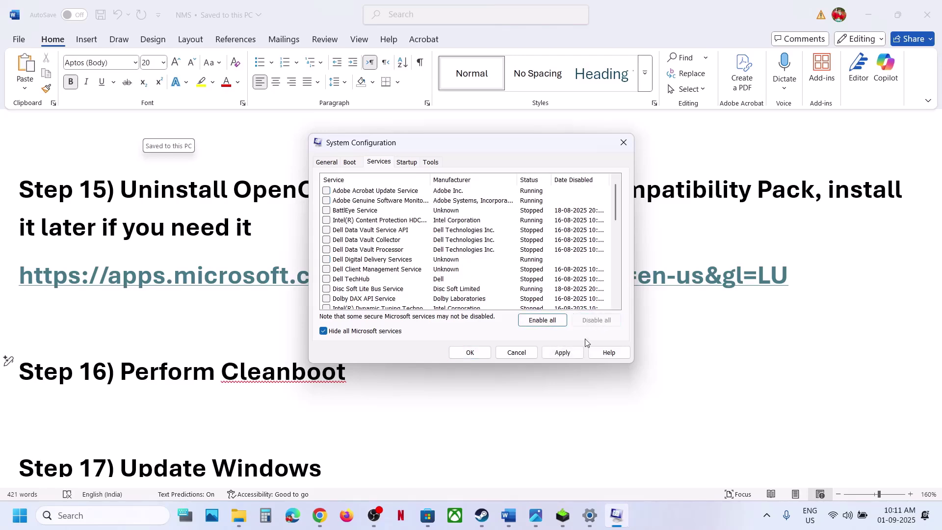
pyautogui.click(563, 352)
pyautogui.click(469, 352)
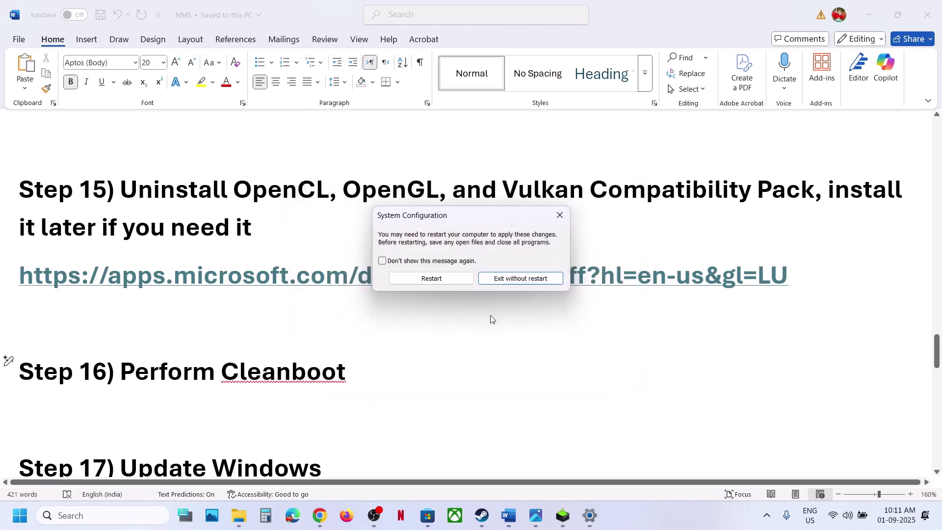
# Step: Dismiss the restart prompt without restarting, switch to Settings and check for updates in Windows Update
pyautogui.click(560, 216)
pyautogui.scroll(-3, 236, 348)
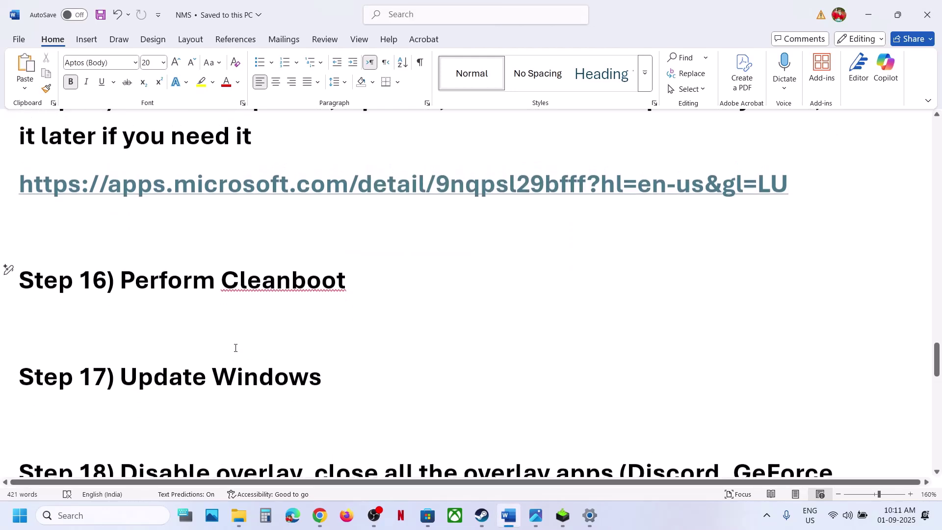
pyautogui.hotkey('alt', 'Tab')
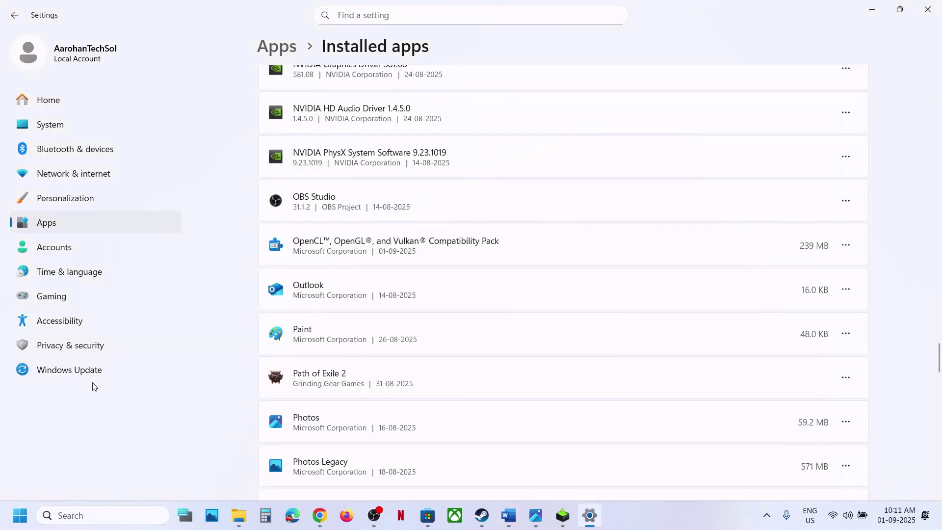
pyautogui.click(87, 371)
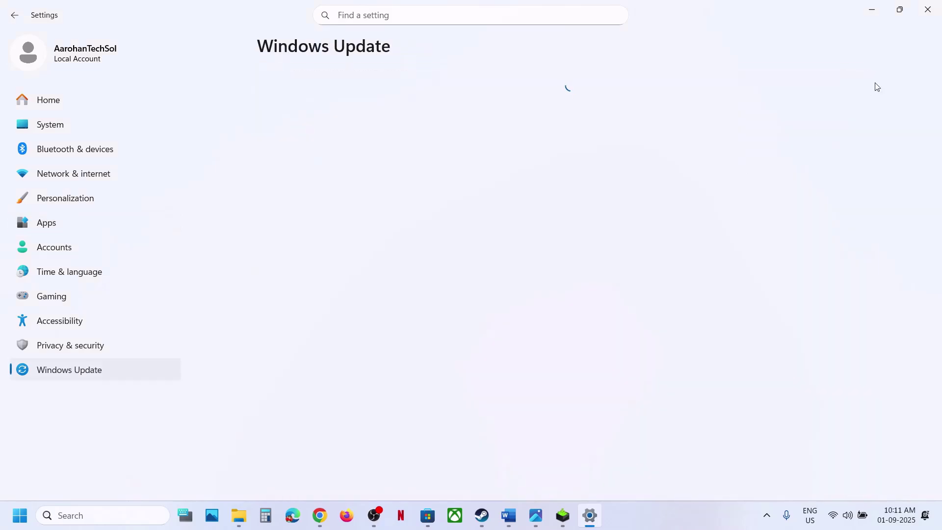
pyautogui.click(812, 103)
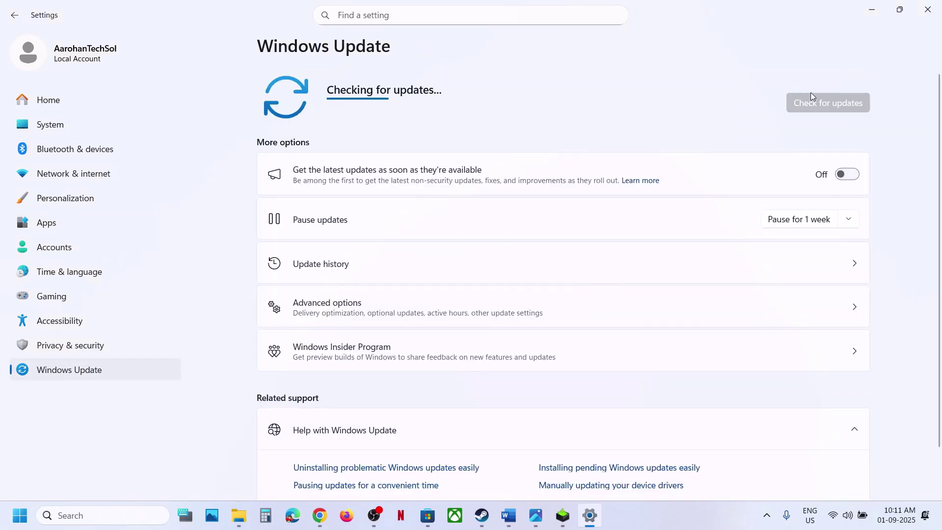
# Step: Show the Windows power choices including Restart, dismiss them and return to Step 18 of the NMS document in Word
pyautogui.click(17, 522)
pyautogui.click(357, 473)
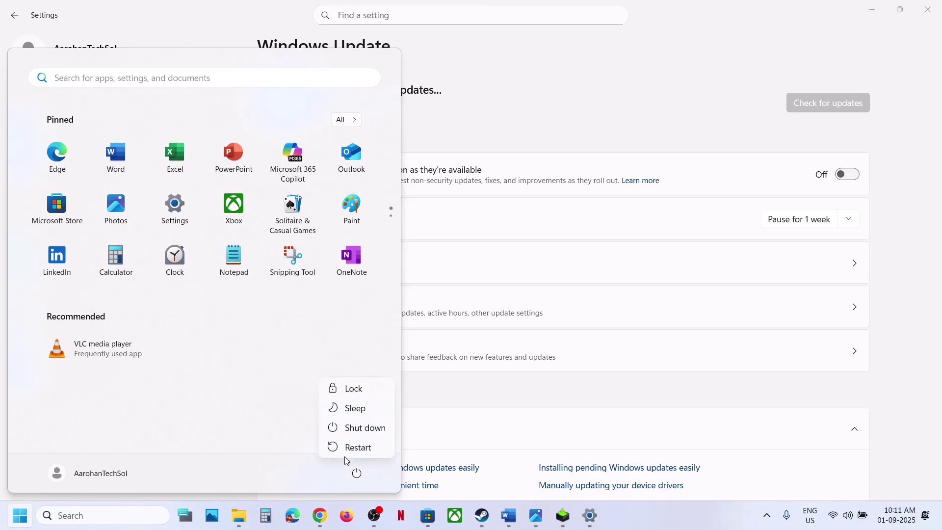
pyautogui.click(356, 472)
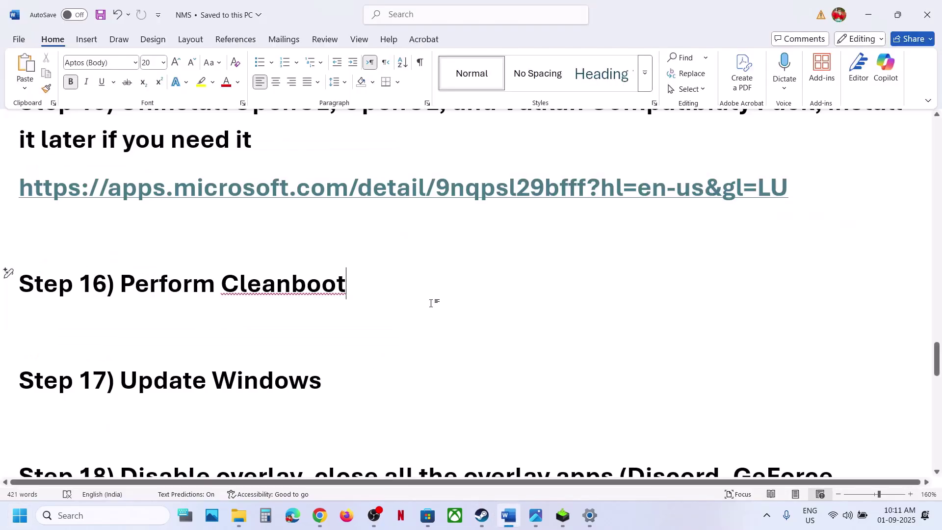
pyautogui.scroll(-5, 430, 303)
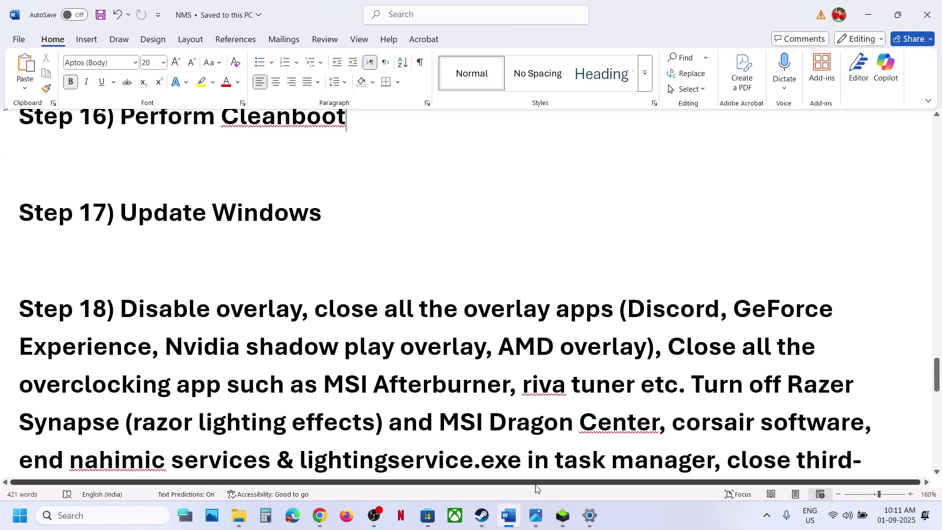
# Step: Switch to Steam, check the in-game Steam Overlay setting in the properties of No Man's Sky, and close the properties
pyautogui.click(481, 515)
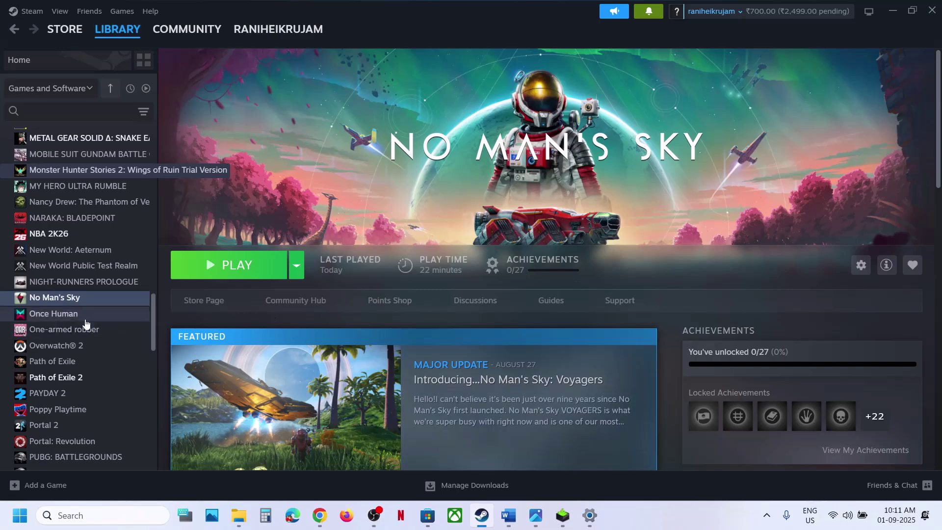
pyautogui.rightClick(84, 300)
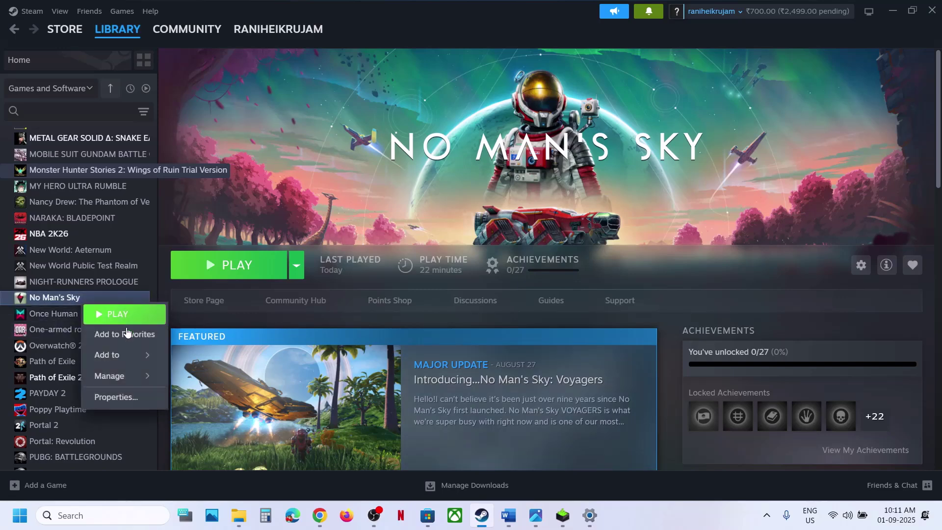
pyautogui.click(130, 402)
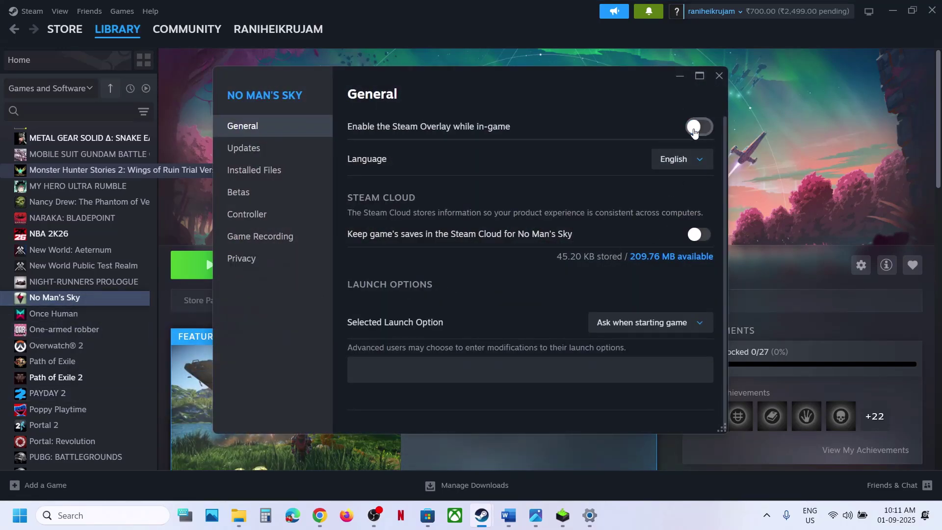
pyautogui.click(719, 76)
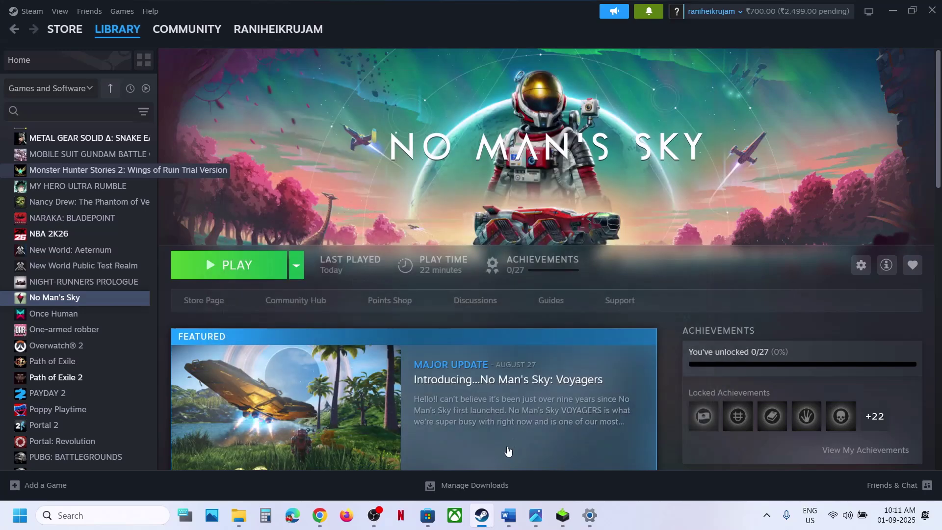
# Step: Return to the NMS document in Word and highlight the Step 18 instructions on Discord, overclocking apps, Razer Synapse and lighting services
pyautogui.click(508, 515)
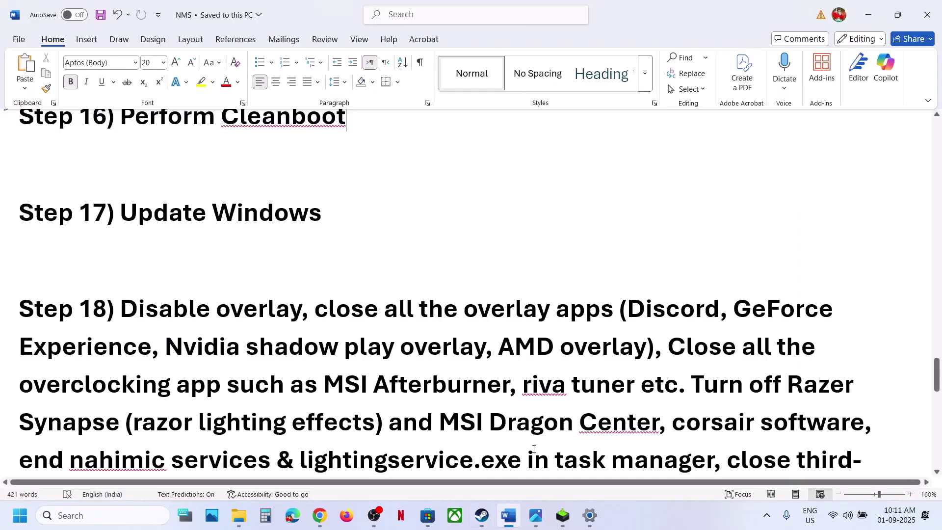
pyautogui.doubleClick(648, 306)
pyautogui.scroll(-1, 439, 335)
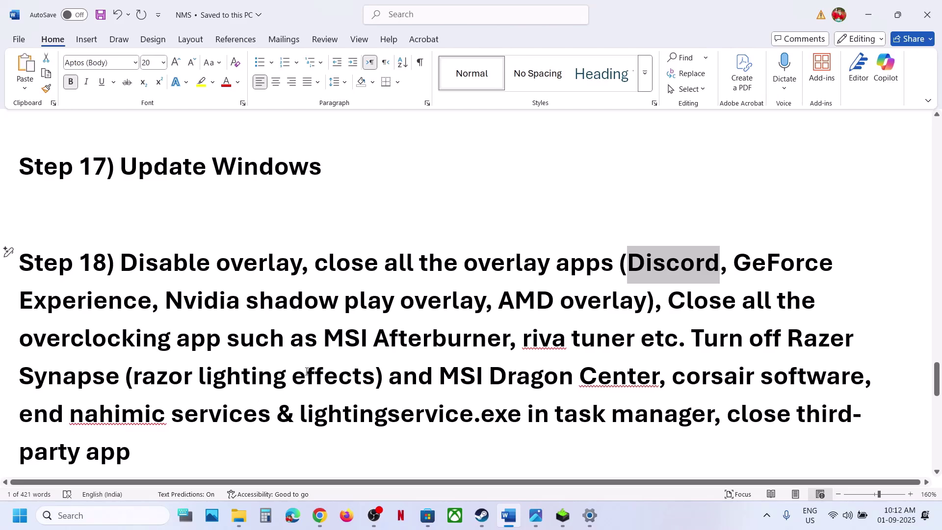
pyautogui.moveTo(676, 306); pyautogui.dragTo(611, 356)
pyautogui.click(621, 350)
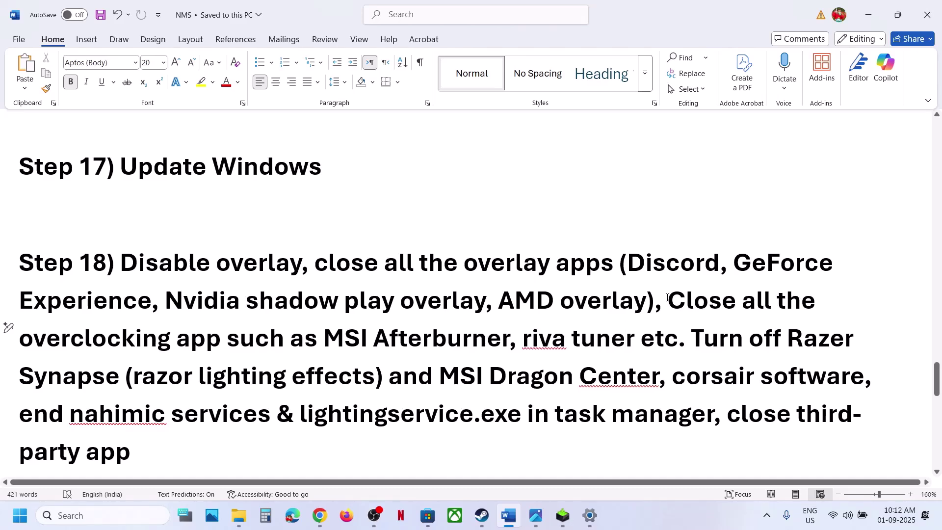
pyautogui.moveTo(667, 297); pyautogui.dragTo(595, 348)
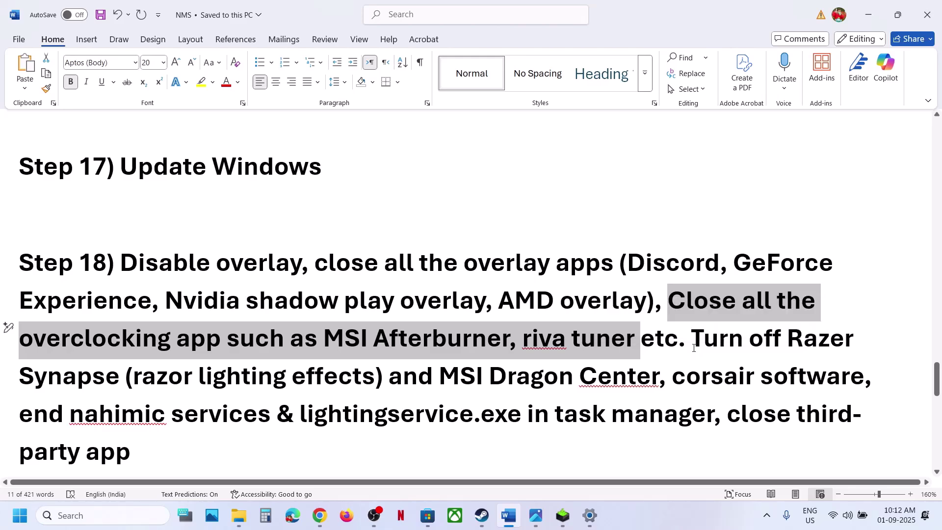
pyautogui.moveTo(693, 343); pyautogui.dragTo(663, 431)
# Step: Highlight the Step 19 instructions on unplugging devices and USB adapters, disconnecting multiple monitors and removing the undervolt
pyautogui.scroll(-5, 663, 431)
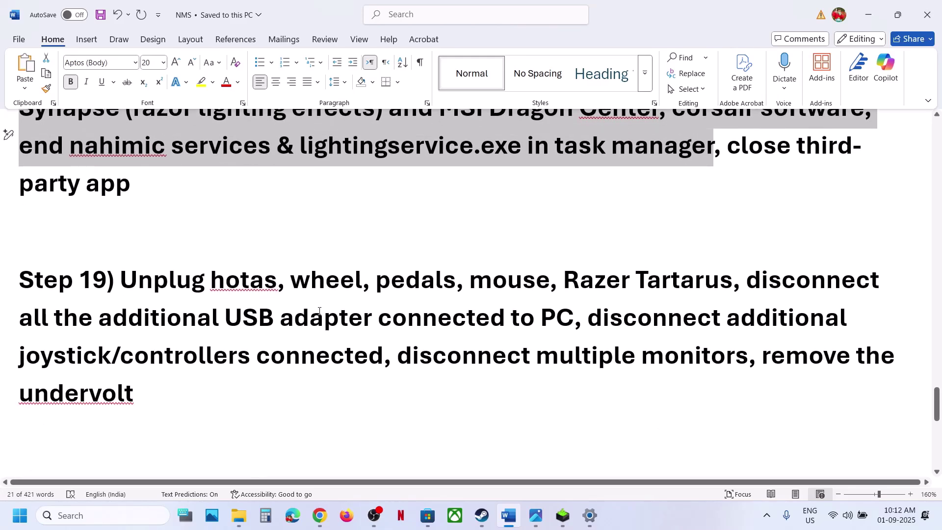
pyautogui.moveTo(231, 281); pyautogui.dragTo(482, 325)
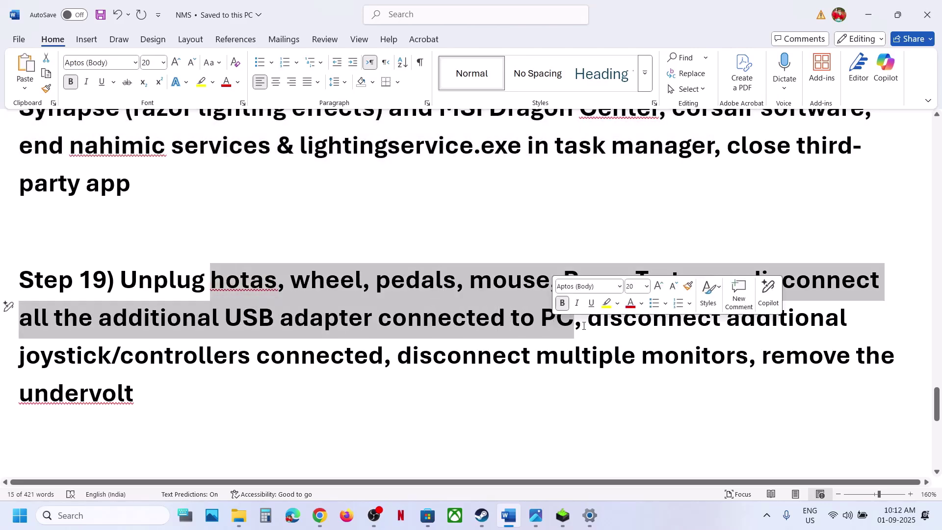
pyautogui.moveTo(589, 318); pyautogui.dragTo(637, 357)
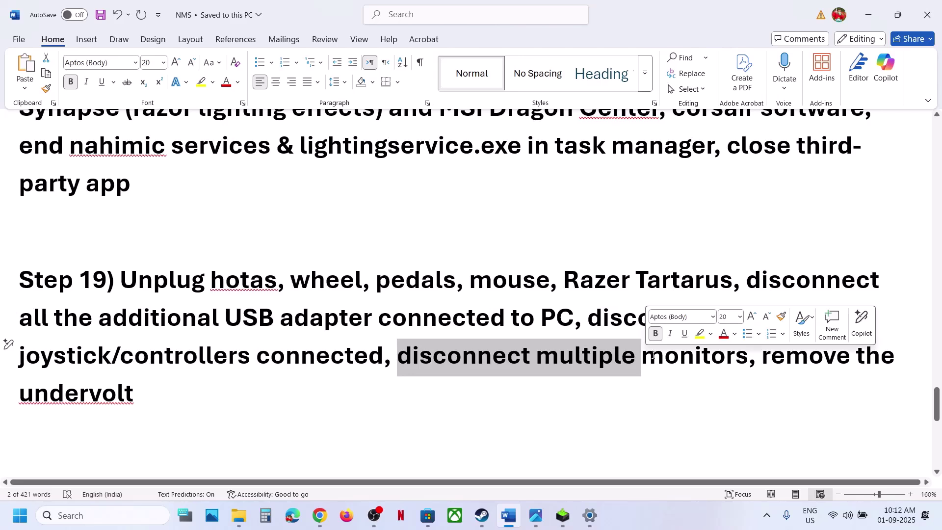
pyautogui.moveTo(762, 357); pyautogui.dragTo(438, 421)
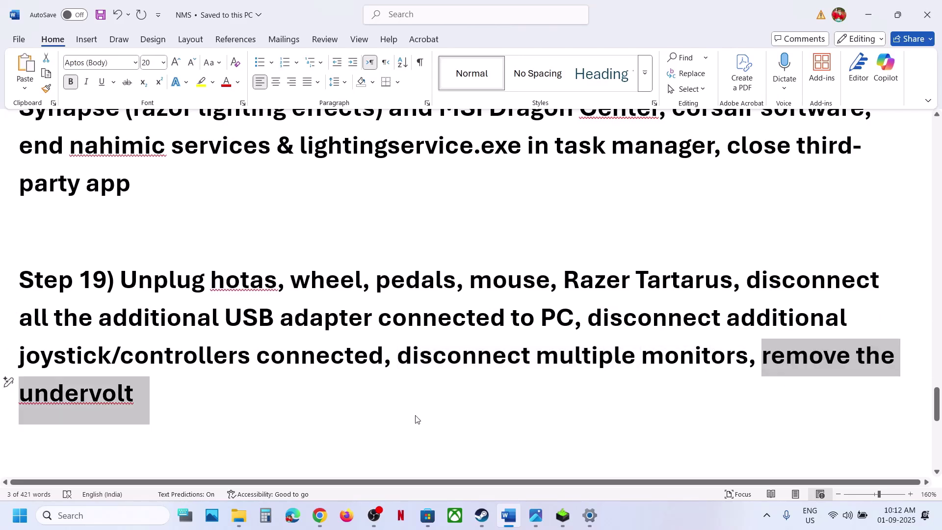
# Step: Select the words "power saver mode" in Step 20 of the document
pyautogui.scroll(-3, 414, 415)
pyautogui.scroll(1, 208, 414)
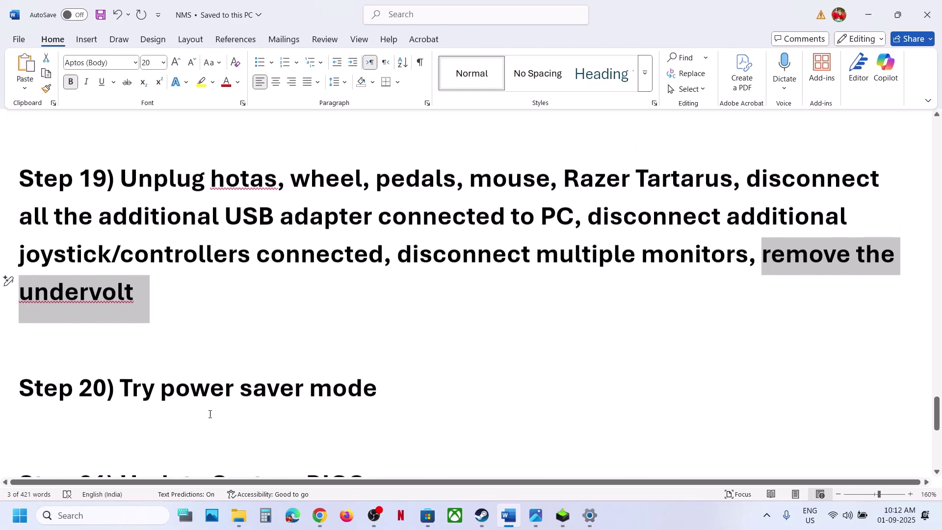
pyautogui.moveTo(171, 389); pyautogui.dragTo(376, 389)
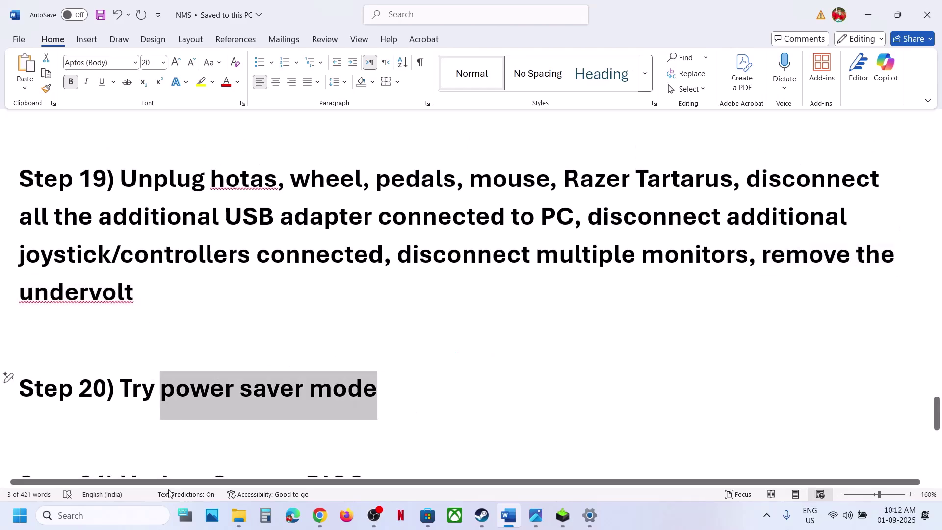
# Step: Search Windows for "control", open Control Panel and go to Power Options under Hardware and Sound
pyautogui.click(127, 517)
pyautogui.write('ont')
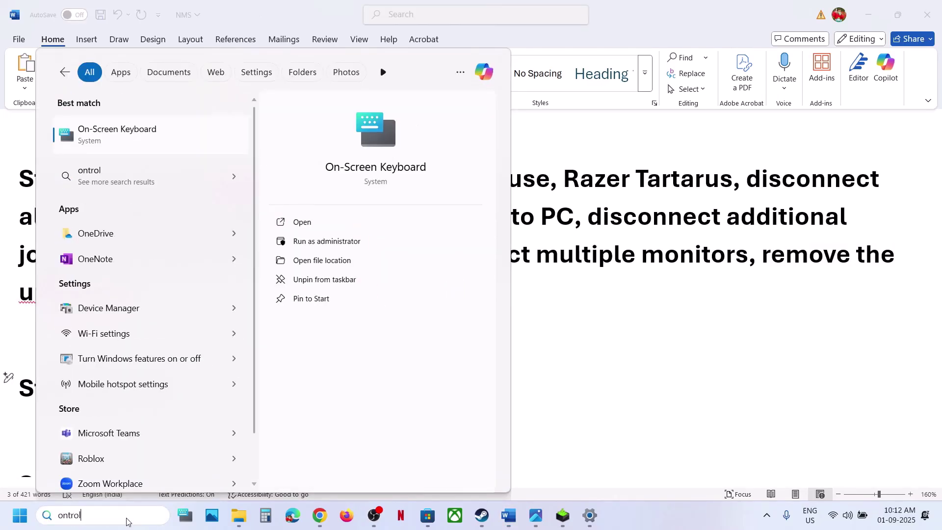
pyautogui.write('rol')
pyautogui.press('Return')
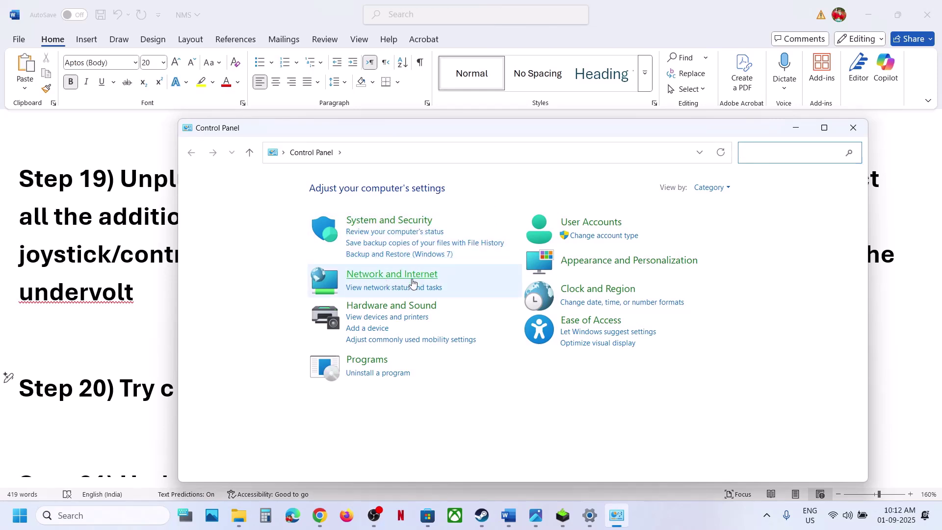
pyautogui.click(379, 307)
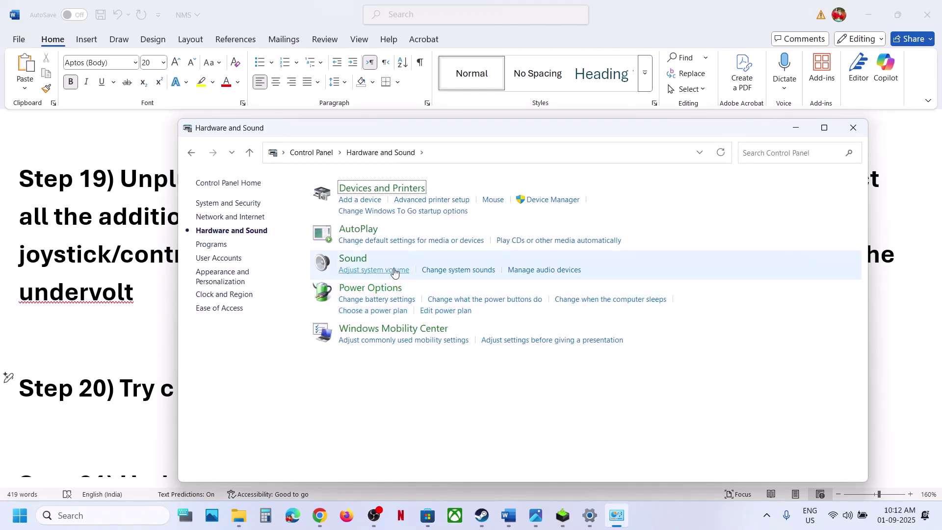
pyautogui.click(522, 290)
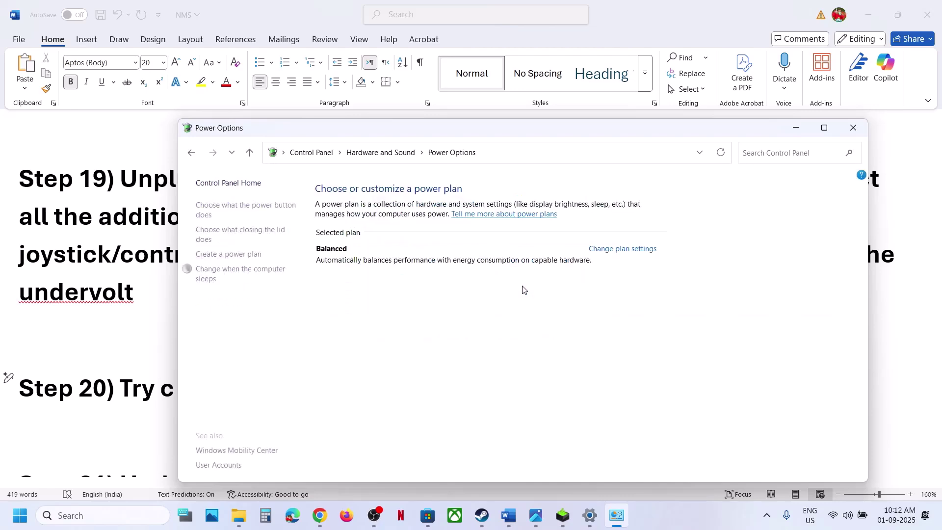
# Step: View the power plan choices in the Power Saver.jpg image, then minimize the image
pyautogui.moveTo(535, 515)
pyautogui.click(520, 483)
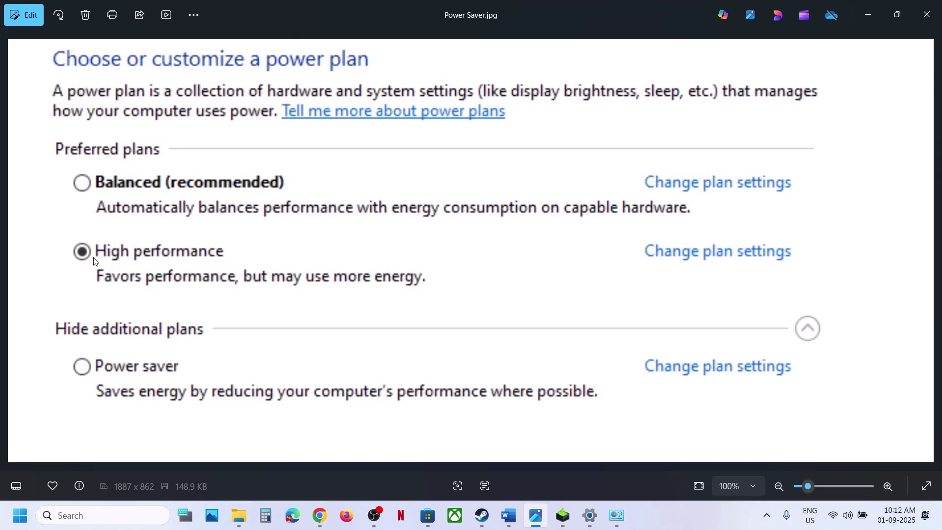
pyautogui.click(869, 18)
# Step: Return to the Word document and undo the accidental overwriting of "power saver mode" in Step 20
pyautogui.click(135, 383)
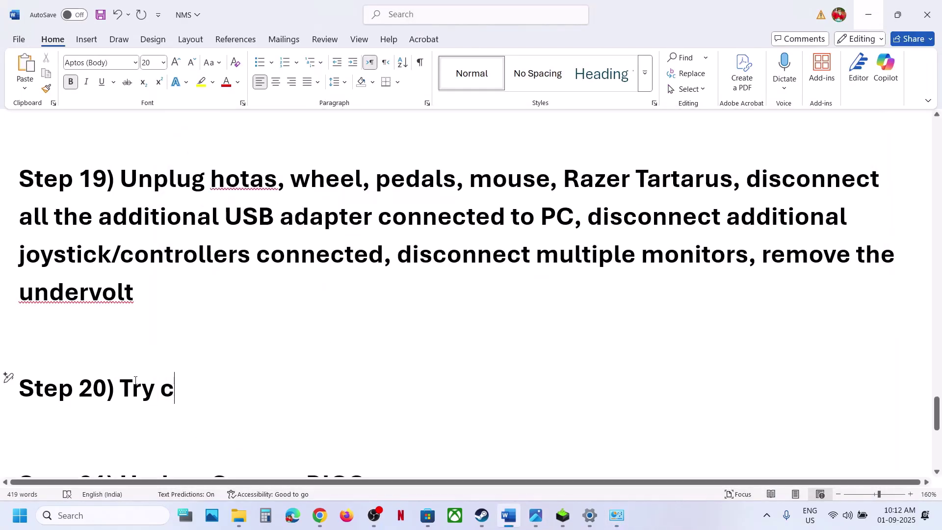
pyautogui.hotkey('ctrl', 'z')
# Step: Highlight "Update System BIOS" in Step 21 and check the battery charge in the Windows quick settings
pyautogui.scroll(-3, 280, 355)
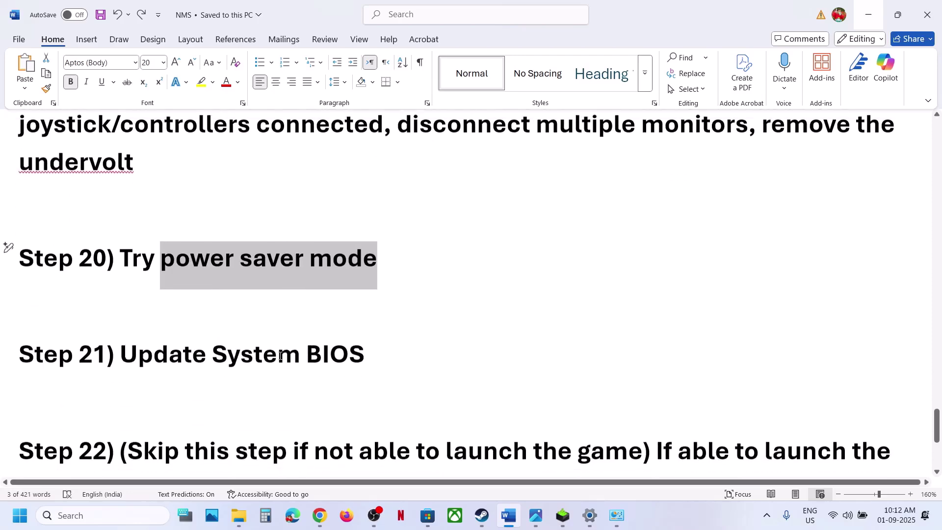
pyautogui.scroll(1, 279, 355)
pyautogui.moveTo(122, 361); pyautogui.dragTo(369, 354)
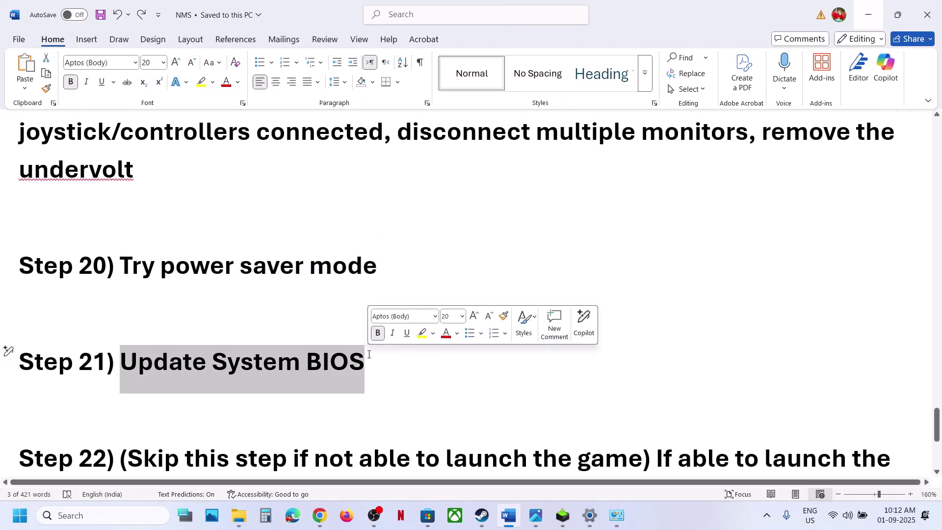
pyautogui.click(862, 514)
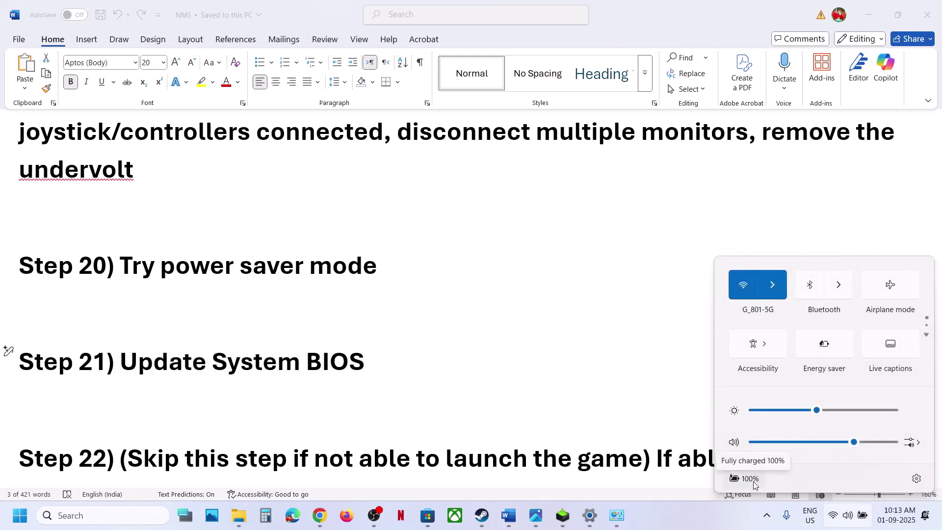
pyautogui.click(483, 412)
# Step: Highlight the Step 22 instructions on skipping the step, turning off DLSS, windowed mode, lower video settings and resetting graphic settings
pyautogui.scroll(-3, 483, 408)
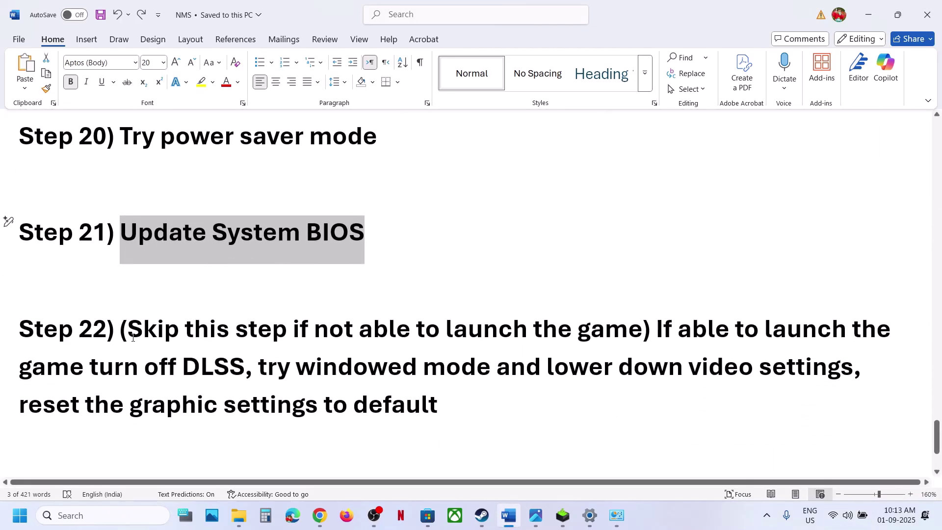
pyautogui.moveTo(130, 336); pyautogui.dragTo(528, 336)
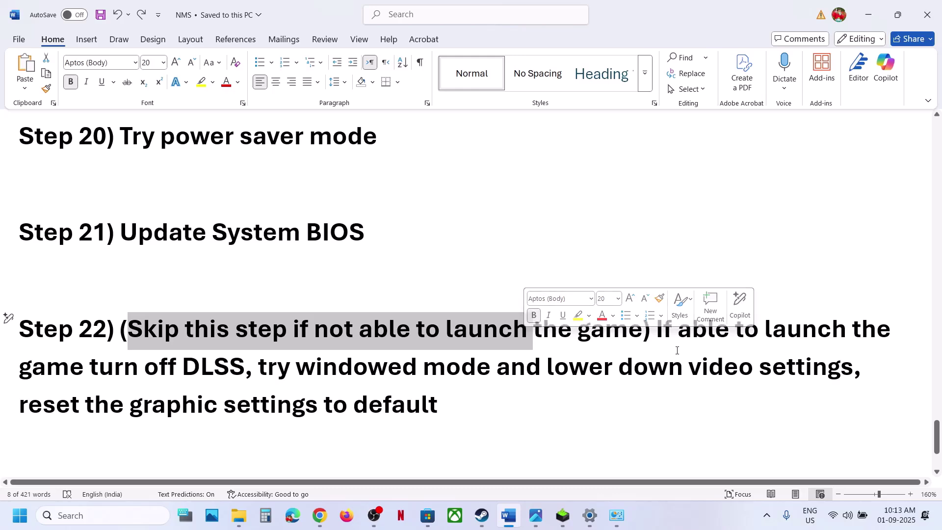
pyautogui.moveTo(105, 352); pyautogui.dragTo(221, 373)
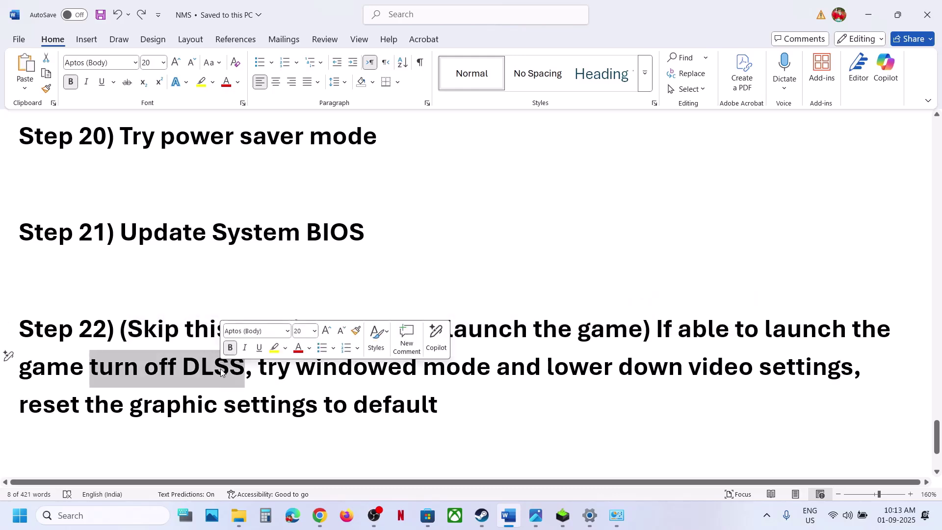
pyautogui.moveTo(285, 367); pyautogui.dragTo(468, 372)
pyautogui.moveTo(551, 370); pyautogui.dragTo(714, 373)
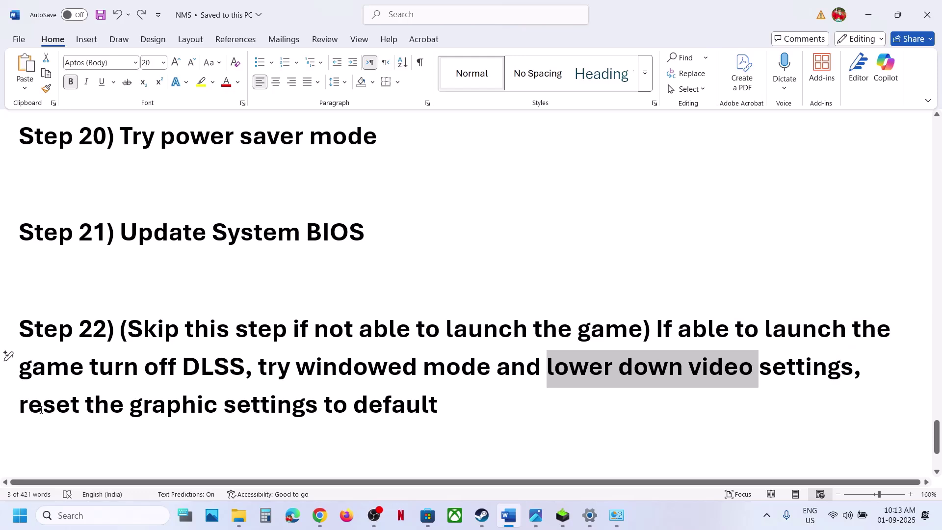
pyautogui.moveTo(42, 411); pyautogui.dragTo(405, 405)
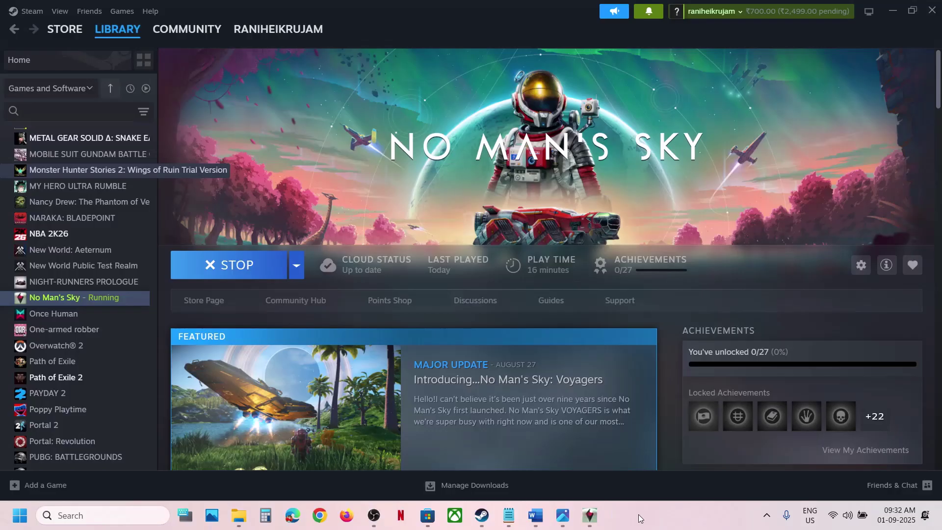
# Step: Switch to the running No Man's Sky game and open its Display & Graphics options
pyautogui.click(598, 514)
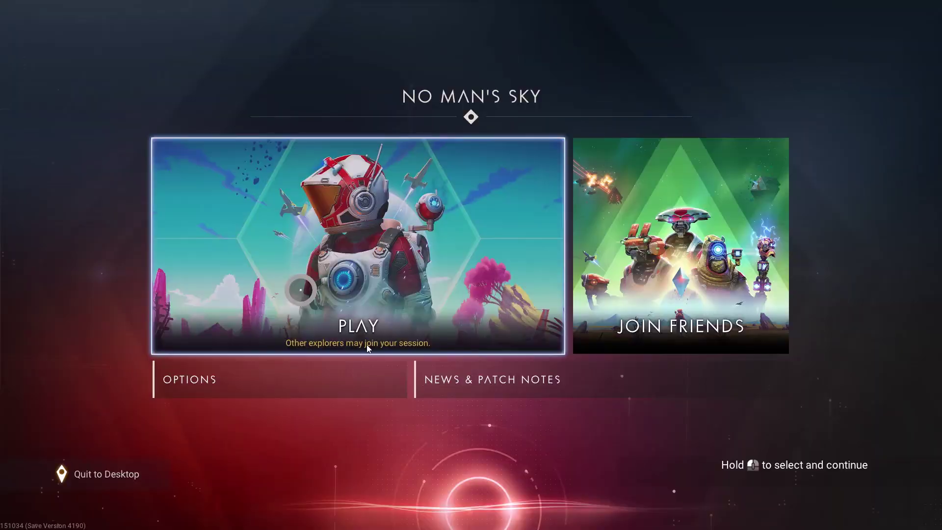
pyautogui.click(300, 290)
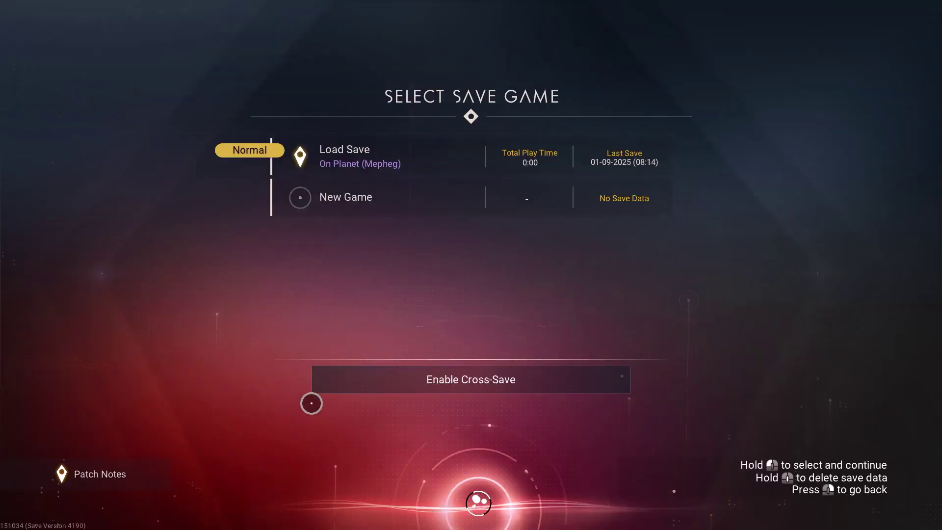
pyautogui.press('Escape')
pyautogui.click(240, 381)
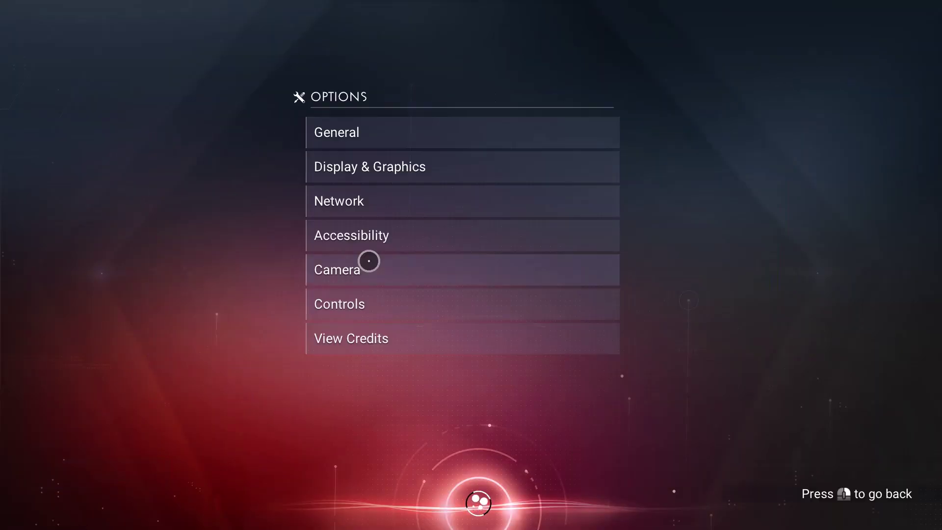
pyautogui.click(352, 179)
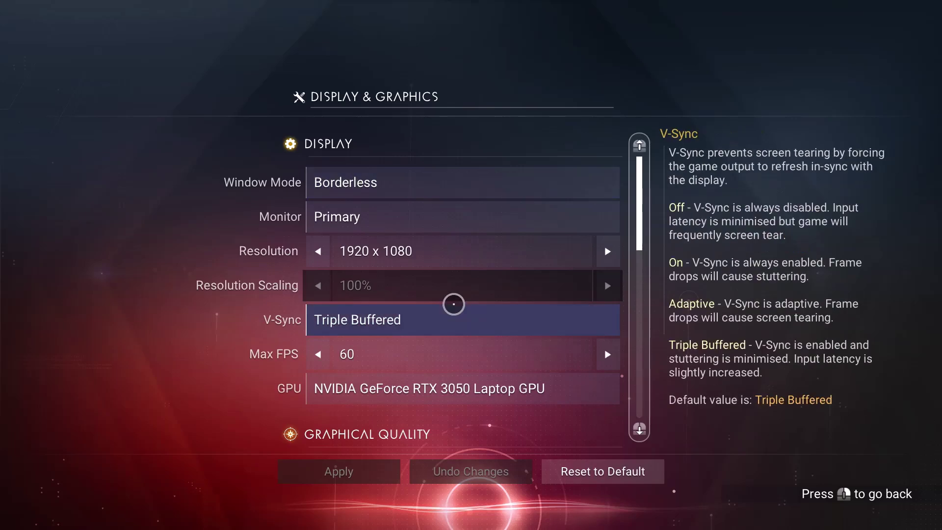
# Step: Turn DLSS off by setting Anti Aliasing to Off, and apply the change
pyautogui.scroll(-5, 454, 304)
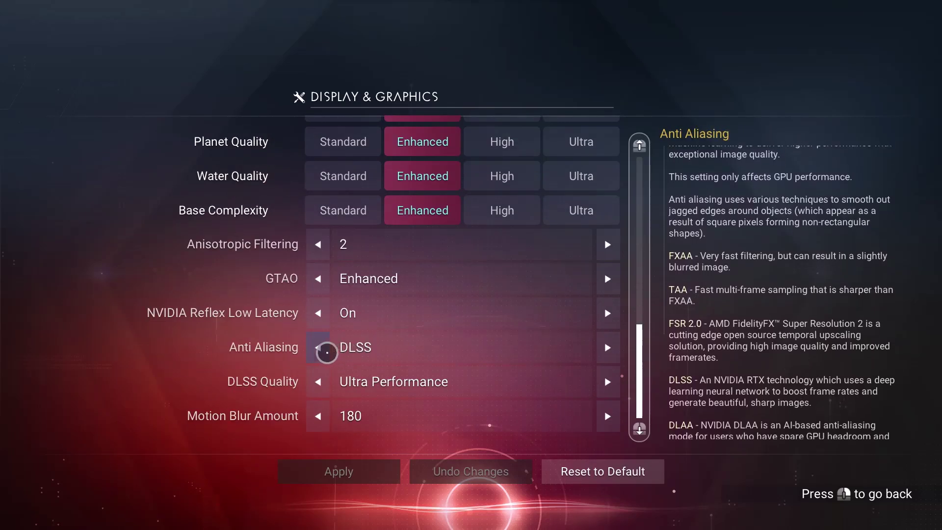
pyautogui.click(320, 347)
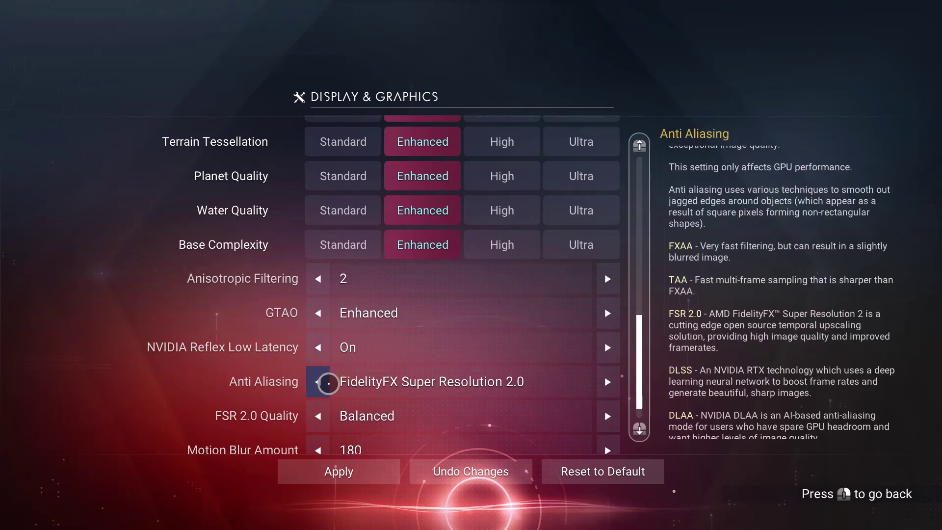
pyautogui.scroll(-1, 325, 366)
pyautogui.click(325, 353)
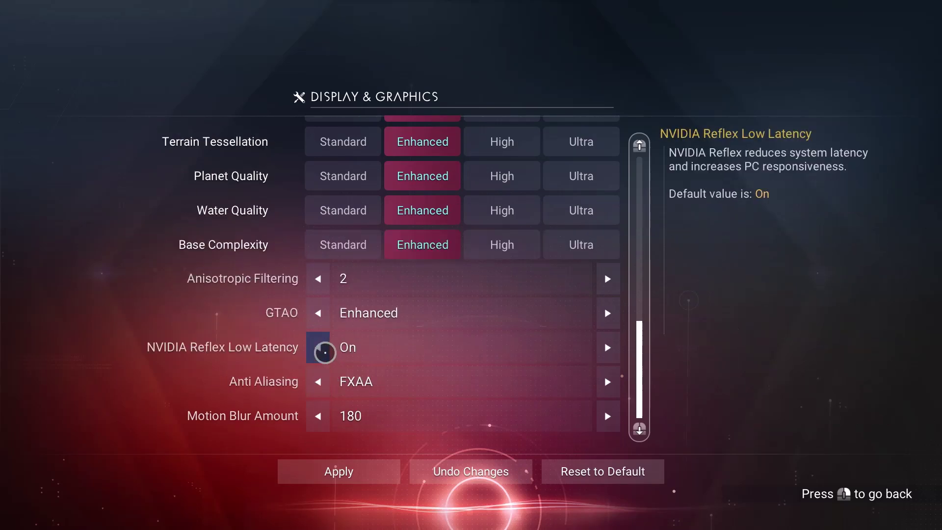
pyautogui.click(318, 380)
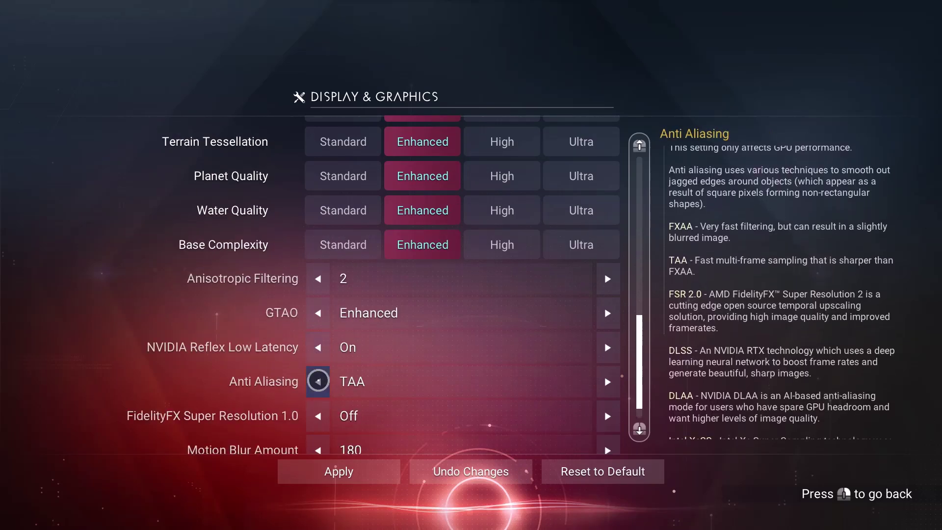
pyautogui.scroll(-1, 318, 381)
pyautogui.click(320, 348)
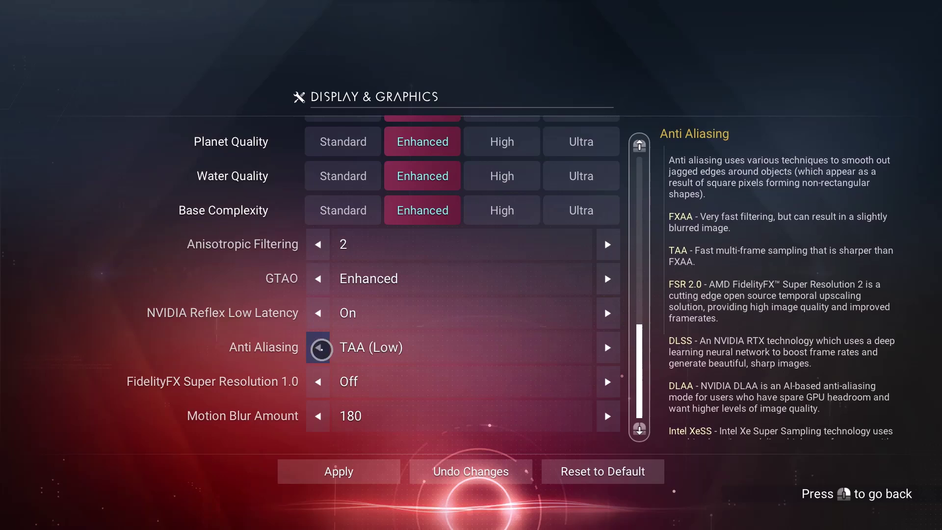
pyautogui.click(320, 348)
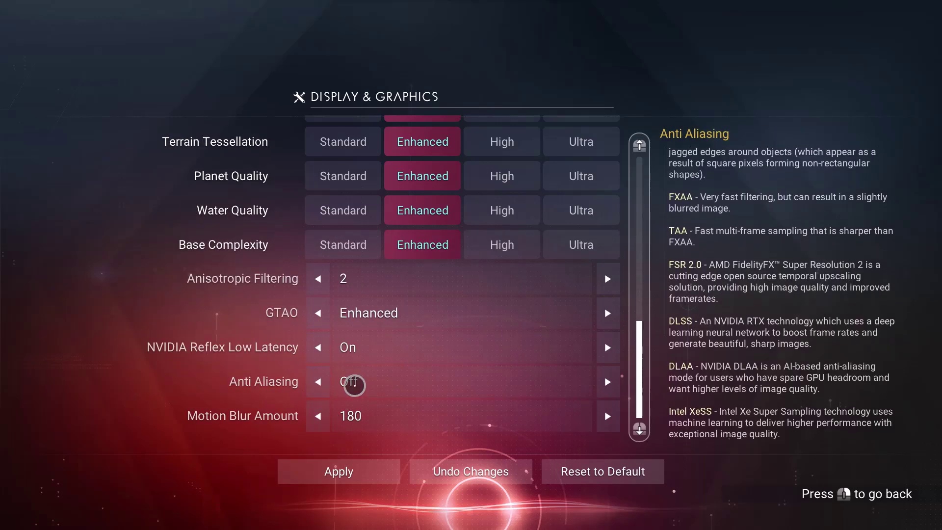
pyautogui.click(337, 471)
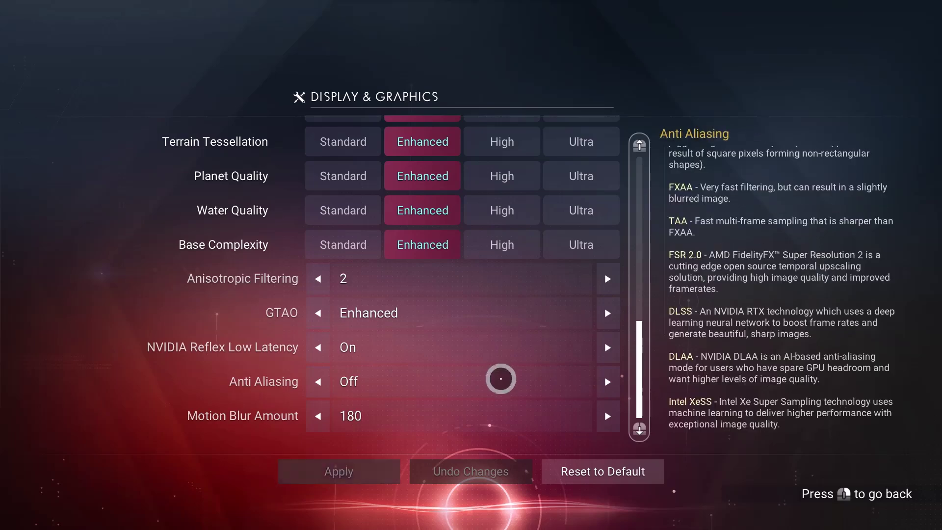
# Step: Set the Window Mode to Bordered and the Resolution to 1400 x 1050
pyautogui.scroll(10, 491, 278)
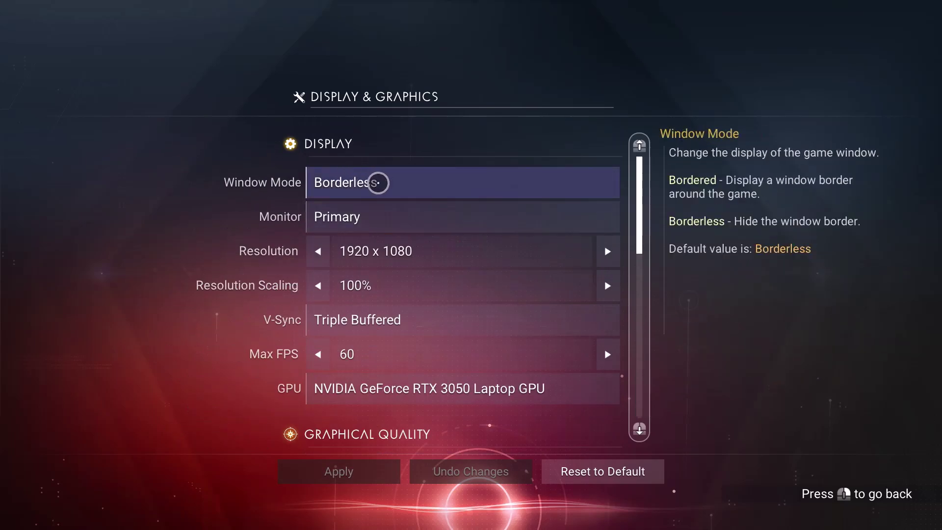
pyautogui.click(378, 182)
pyautogui.click(378, 182)
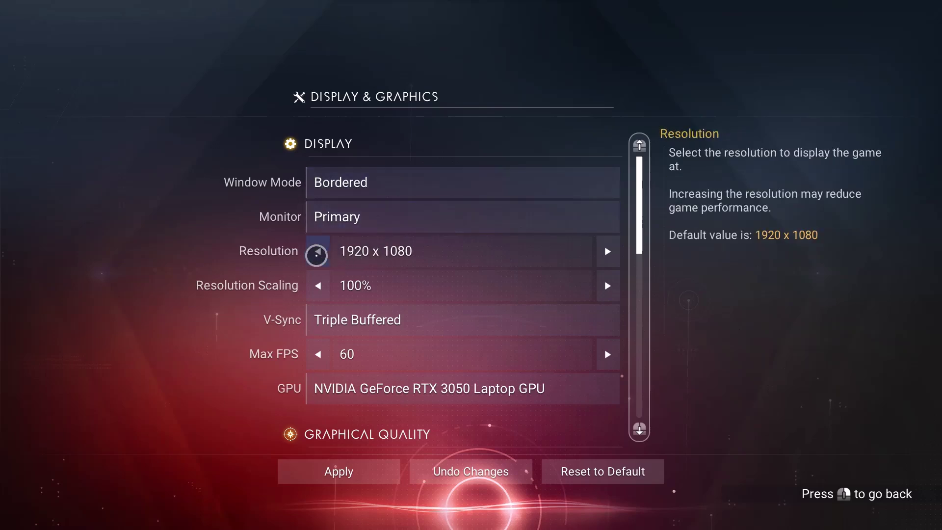
pyautogui.click(317, 251)
pyautogui.click(317, 253)
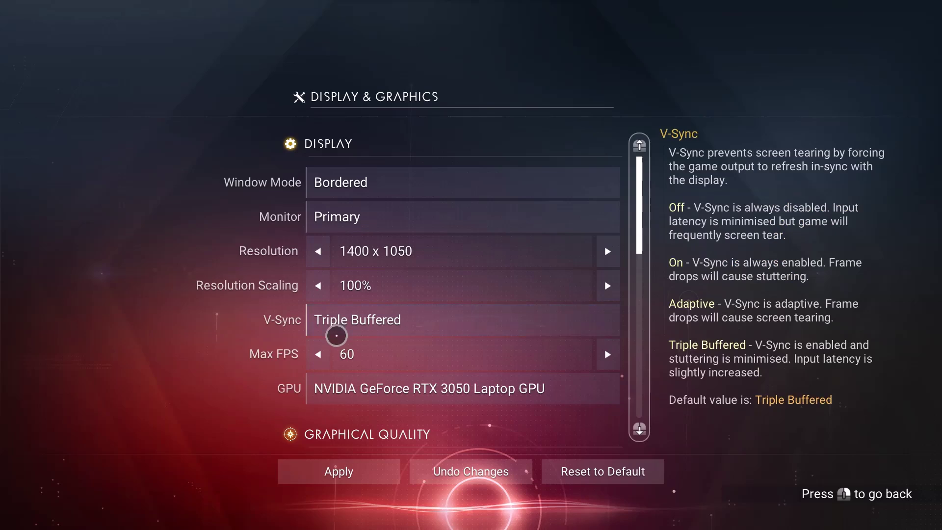
# Step: Set the Graphical Quality preset to Standard and apply the display and graphics changes
pyautogui.scroll(-2, 337, 332)
pyautogui.scroll(-2, 337, 336)
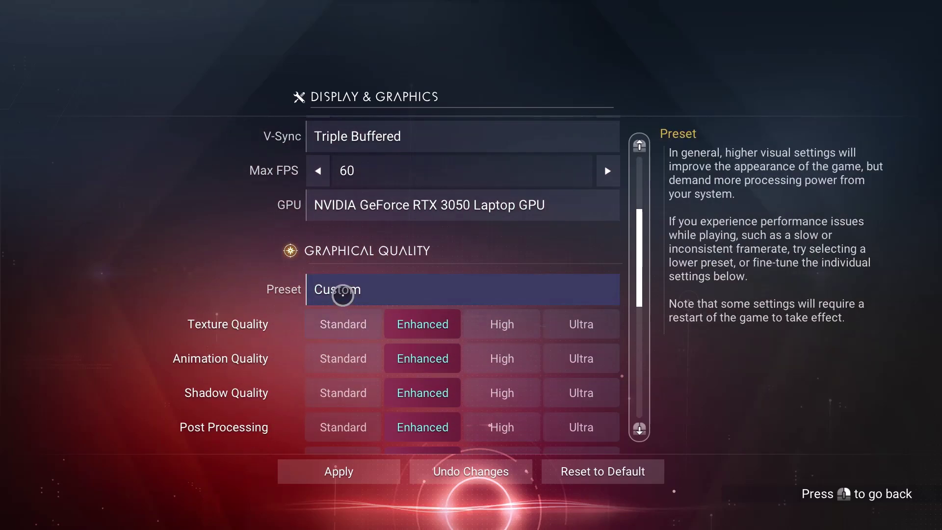
pyautogui.click(344, 293)
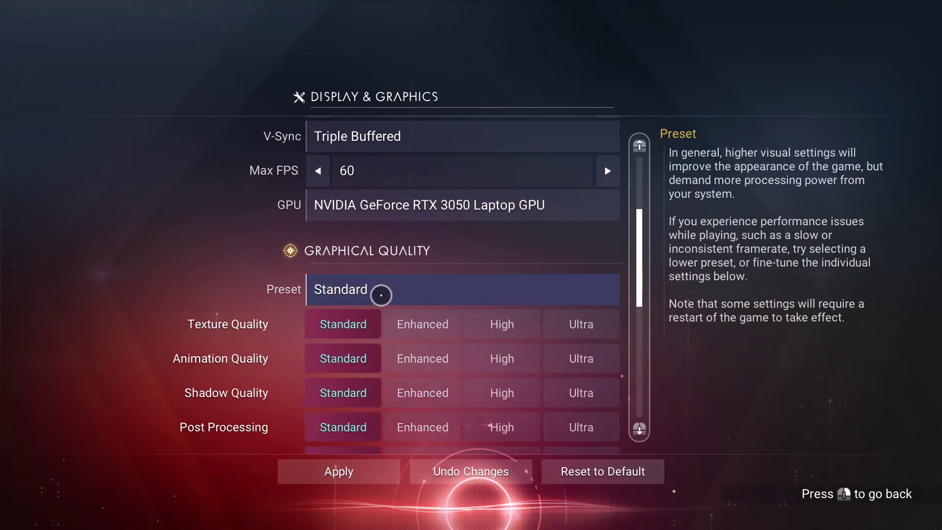
pyautogui.click(381, 294)
pyautogui.click(381, 293)
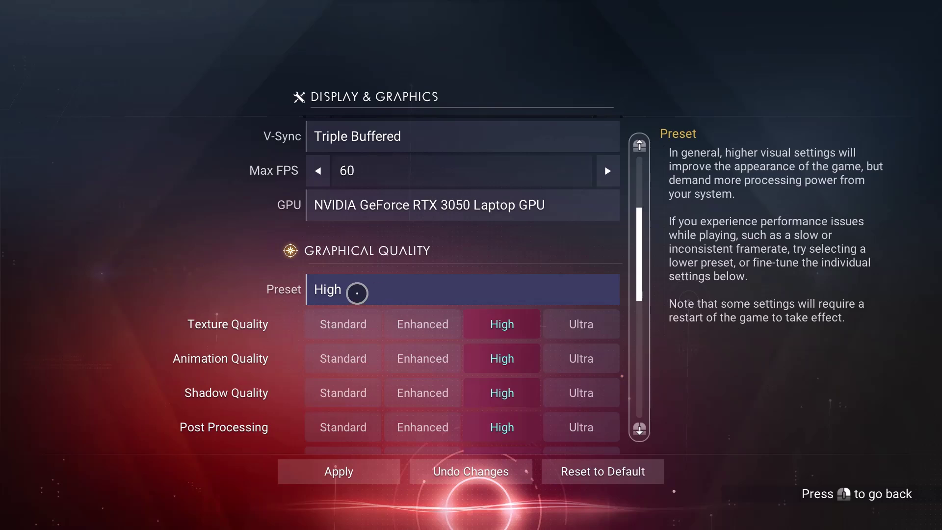
pyautogui.click(356, 294)
pyautogui.click(356, 294)
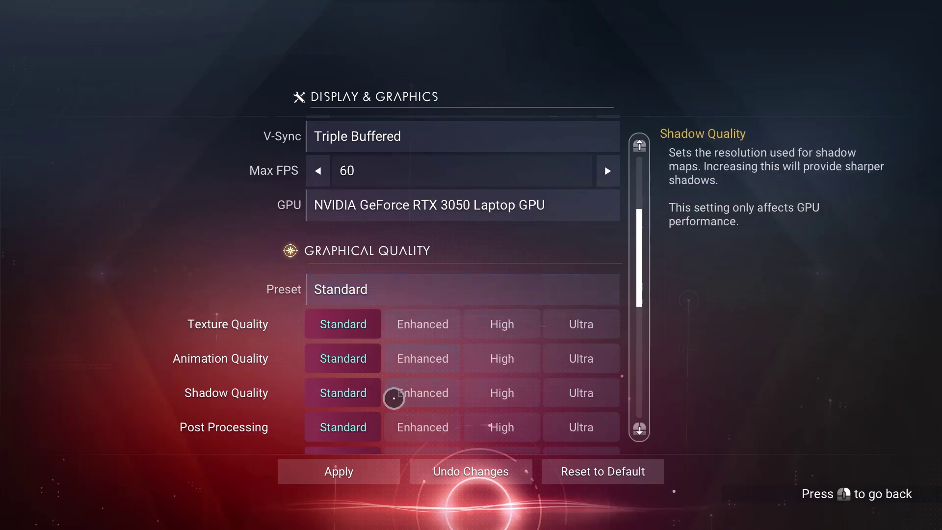
pyautogui.click(345, 470)
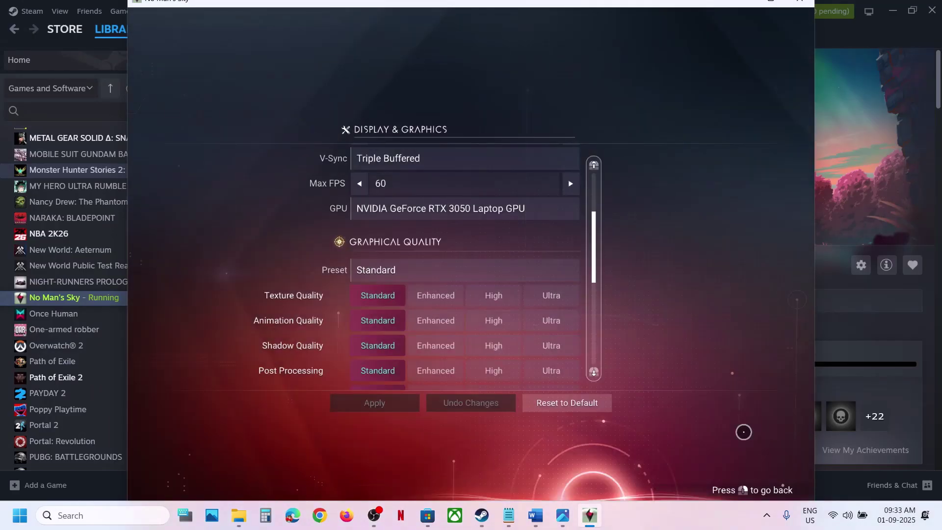
# Step: Reset all Display & Graphics options to their default values and return to the game's main menu
pyautogui.rightClick(743, 432)
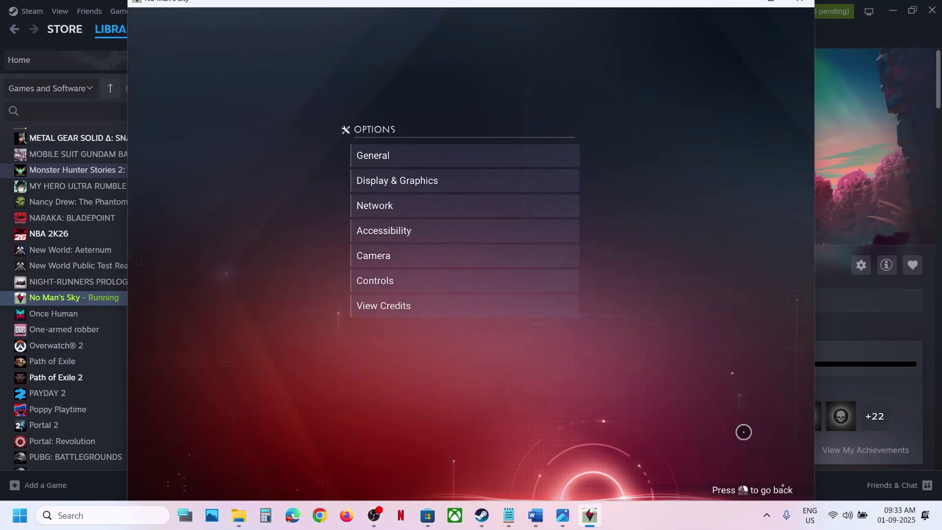
pyautogui.rightClick(580, 263)
pyautogui.click(307, 321)
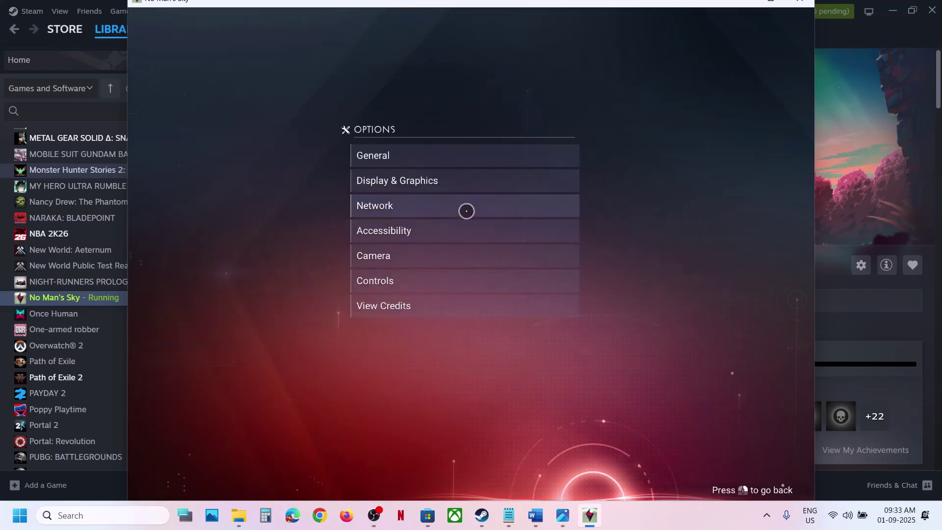
pyautogui.click(426, 184)
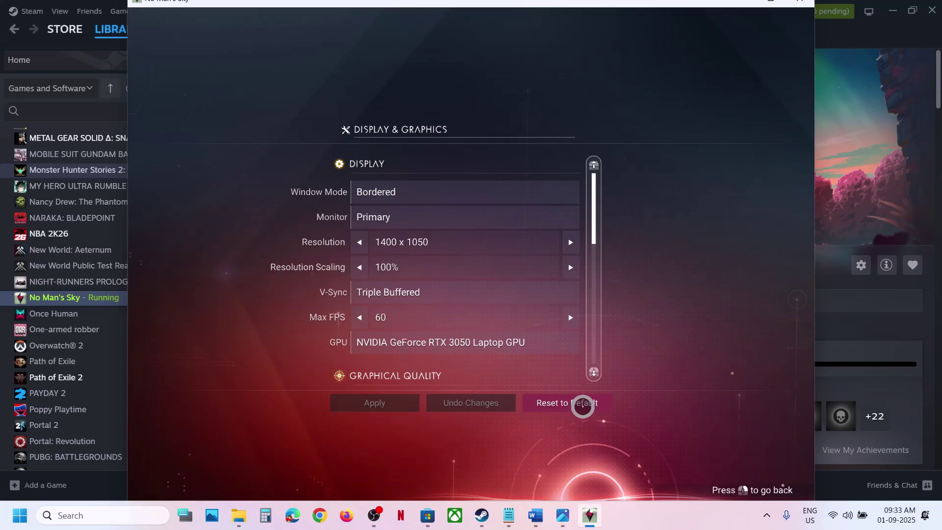
pyautogui.click(577, 406)
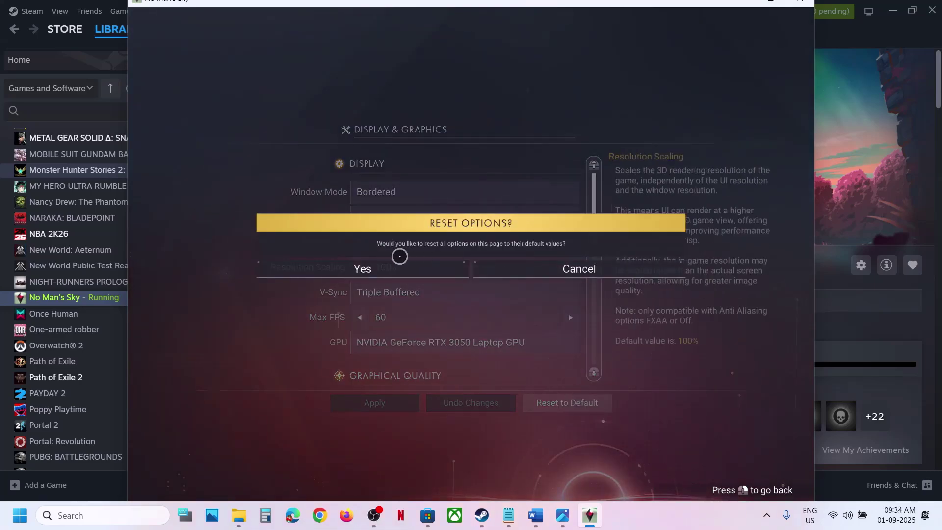
pyautogui.click(370, 269)
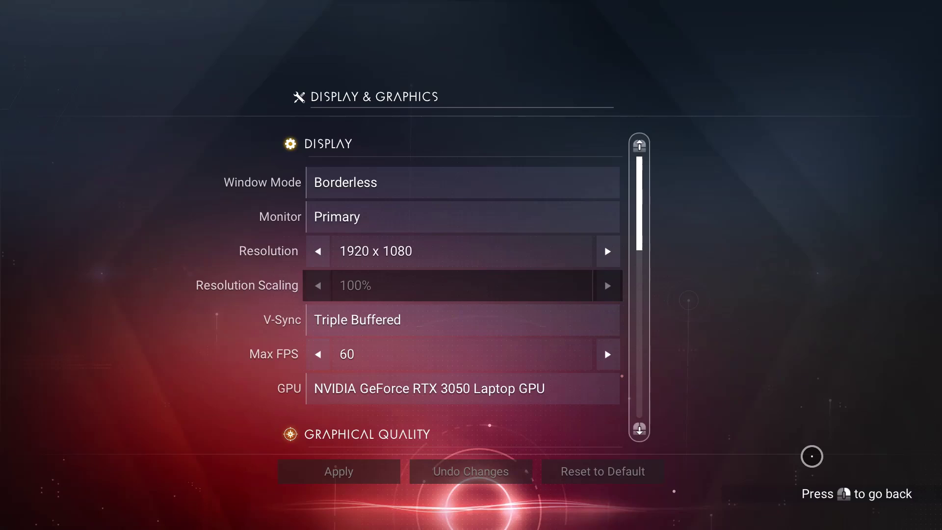
pyautogui.rightClick(812, 456)
pyautogui.rightClick(812, 468)
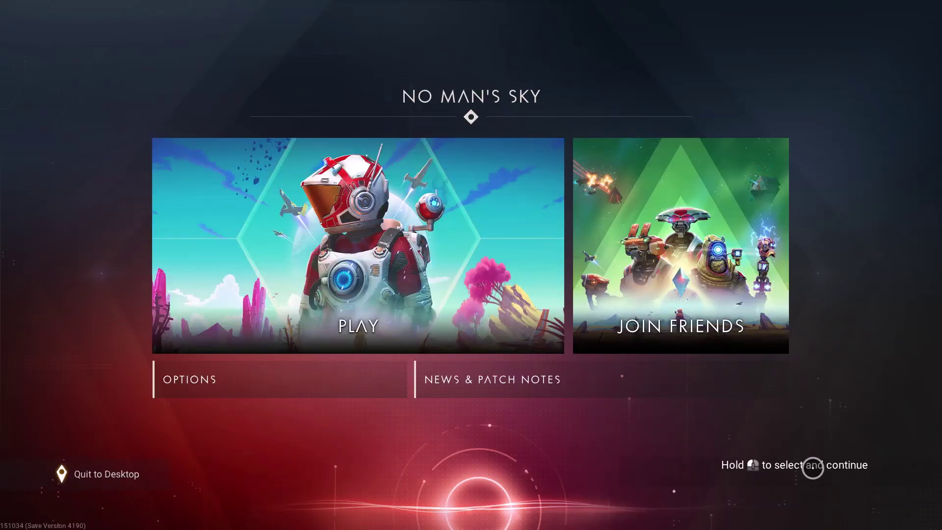
# Step: Switch to the Word document and highlight the Step 23 instructions on uninstalling the game, deleting its folder and restarting the PC
pyautogui.hotkey('alt', 'Tab')
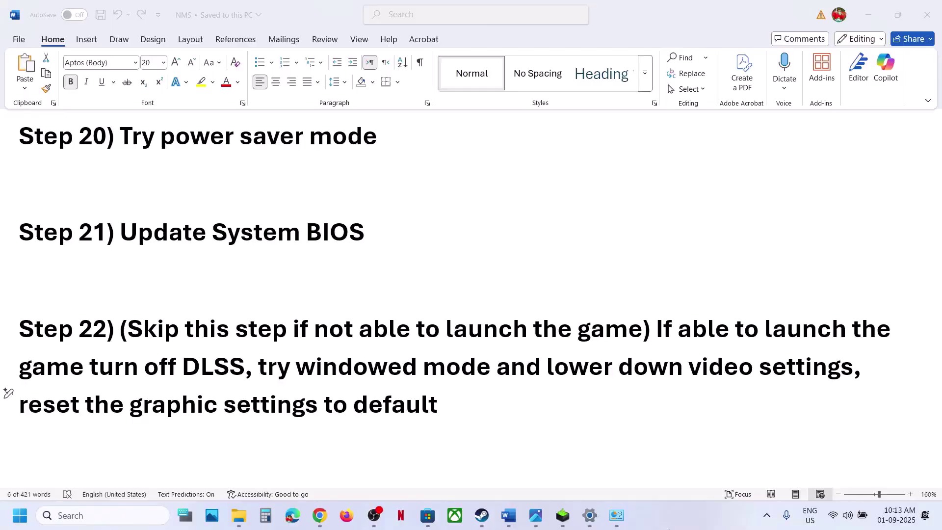
pyautogui.scroll(-3, 363, 324)
pyautogui.hotkey('alt', 'Tab')
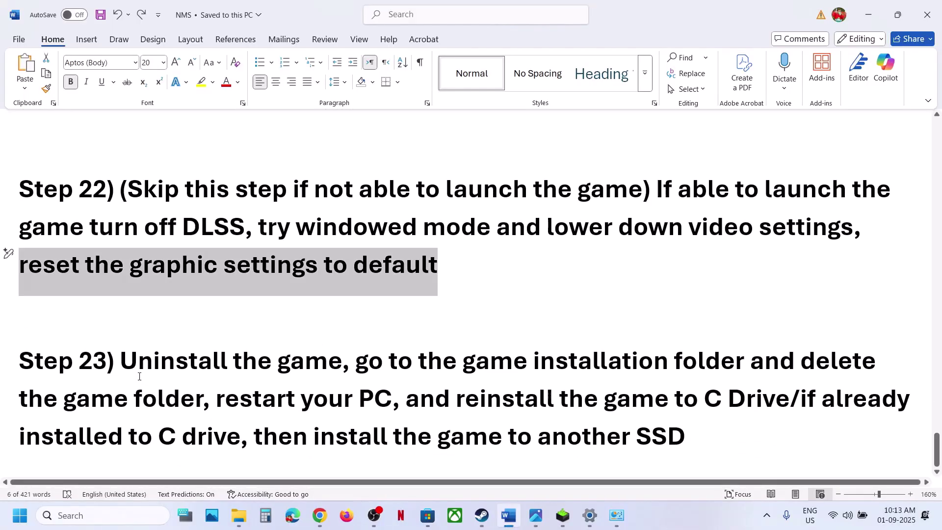
pyautogui.moveTo(142, 373); pyautogui.dragTo(557, 398)
# Step: Switch to Steam and show the management options for No Man's Sky, including Uninstall
pyautogui.hotkey('alt', 'Tab')
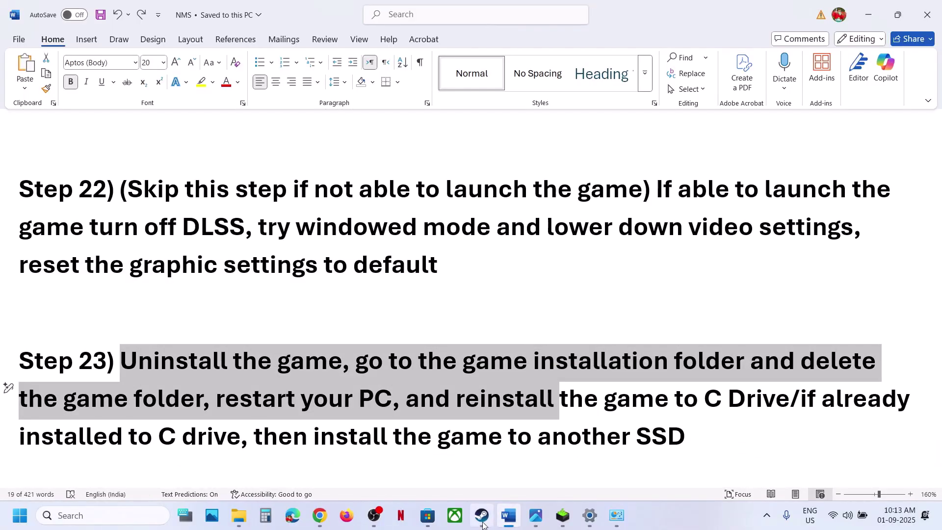
pyautogui.rightClick(82, 298)
pyautogui.moveTo(123, 371)
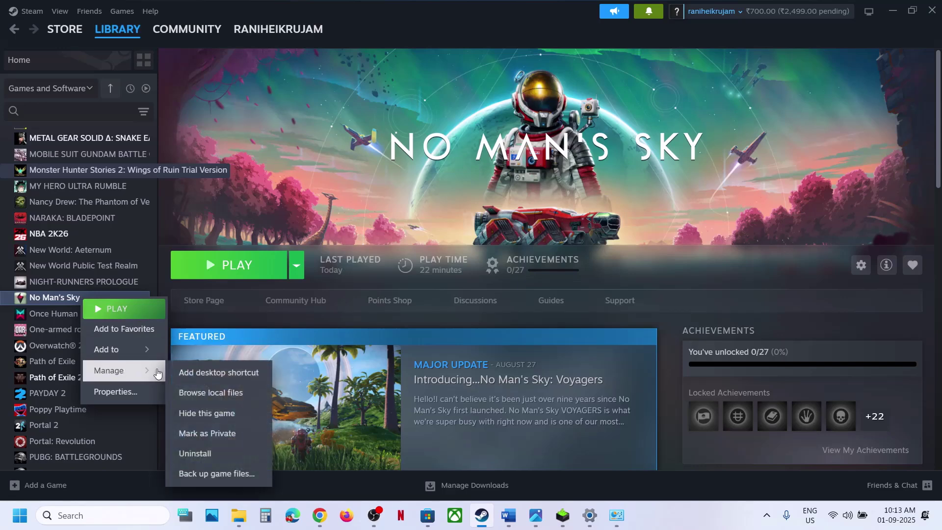
# Step: Return to the Word document and highlight the Step 23 advice on reinstalling the game to C Drive or another SSD
pyautogui.click(519, 521)
pyautogui.click(524, 413)
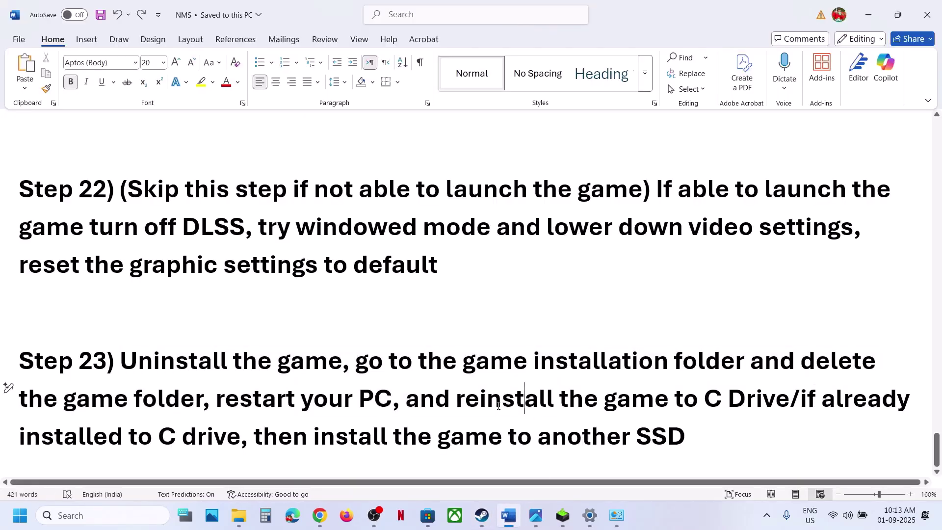
pyautogui.moveTo(484, 400); pyautogui.dragTo(758, 404)
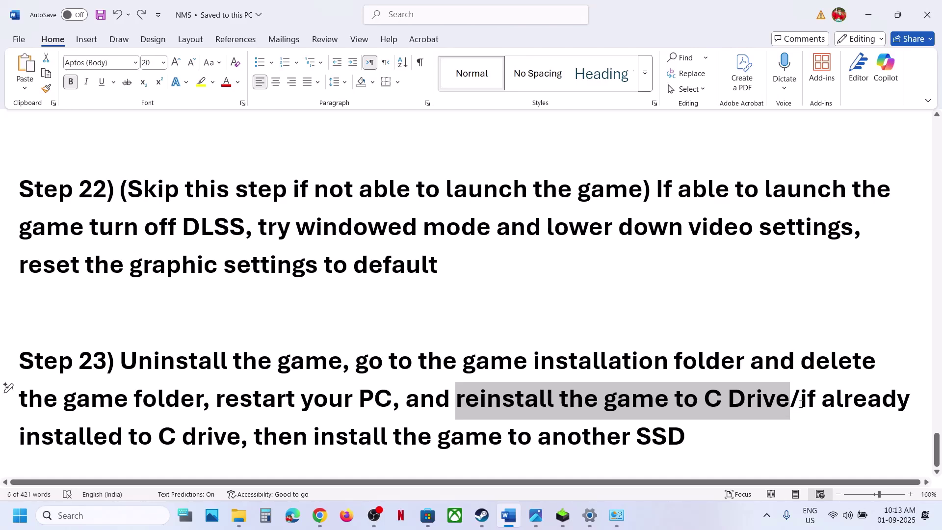
pyautogui.moveTo(801, 404); pyautogui.dragTo(713, 433)
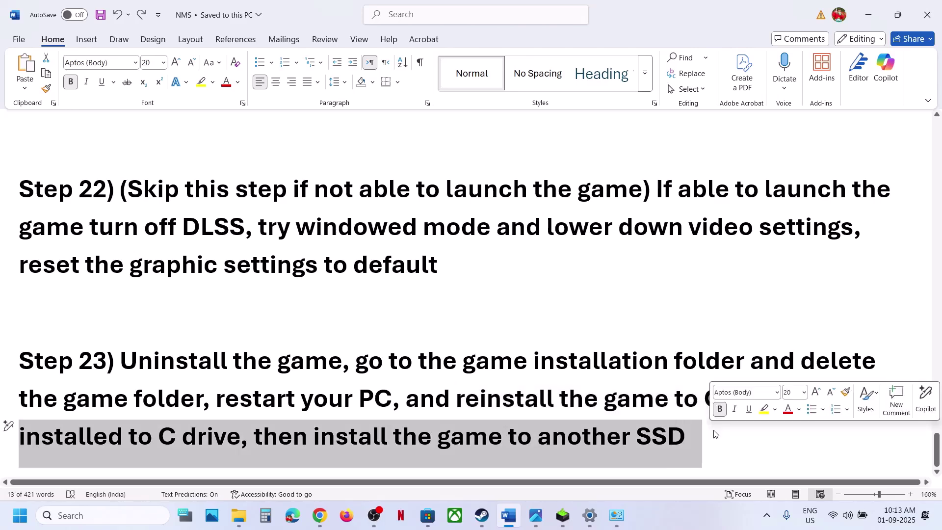